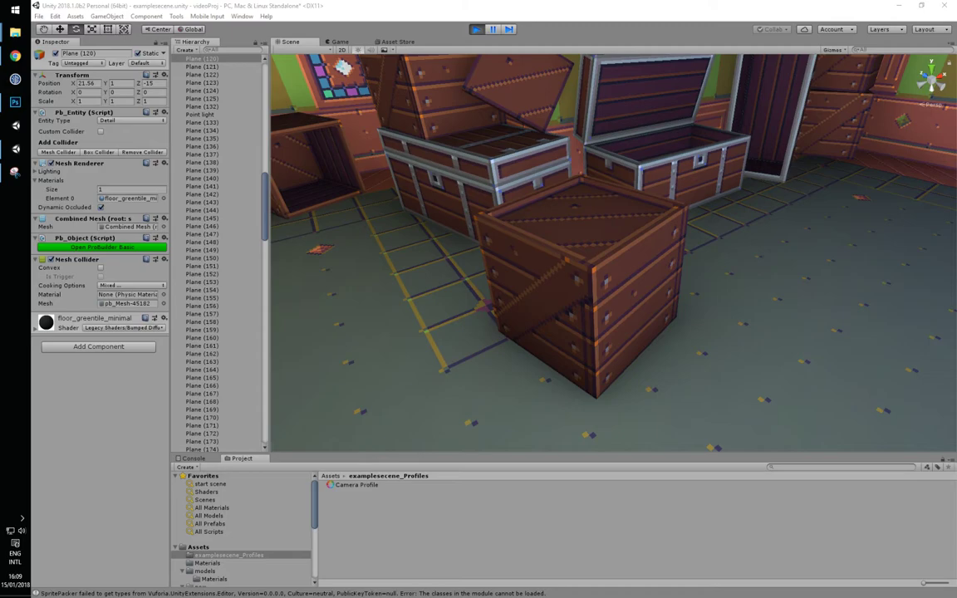
Try to rotate the front crate's body and its lid separately, and undo the rotations.
left_click(576, 306)
key("f")
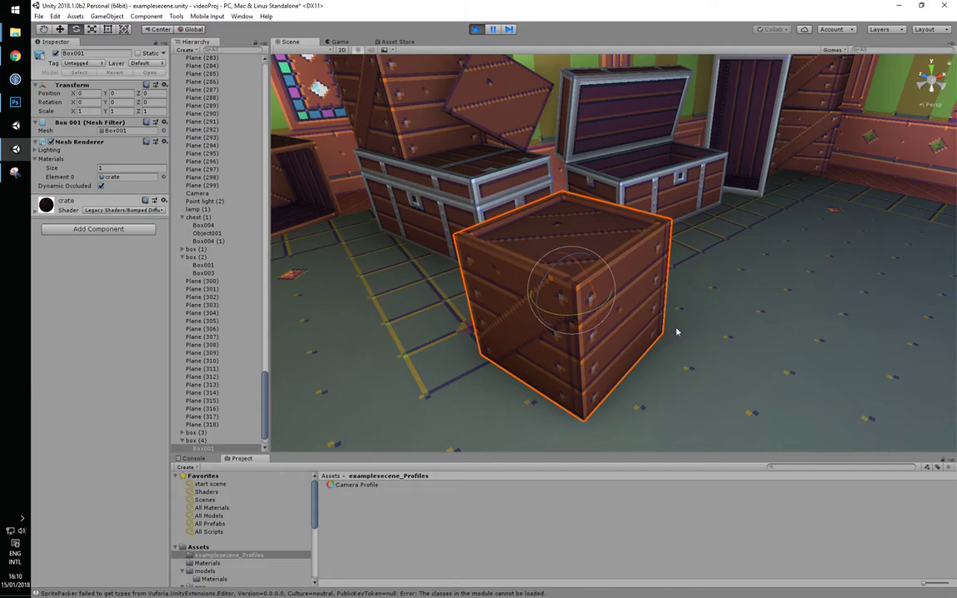
left_click_drag(577, 277, 581, 235)
left_click(581, 236)
left_click_drag(684, 321, 636, 321)
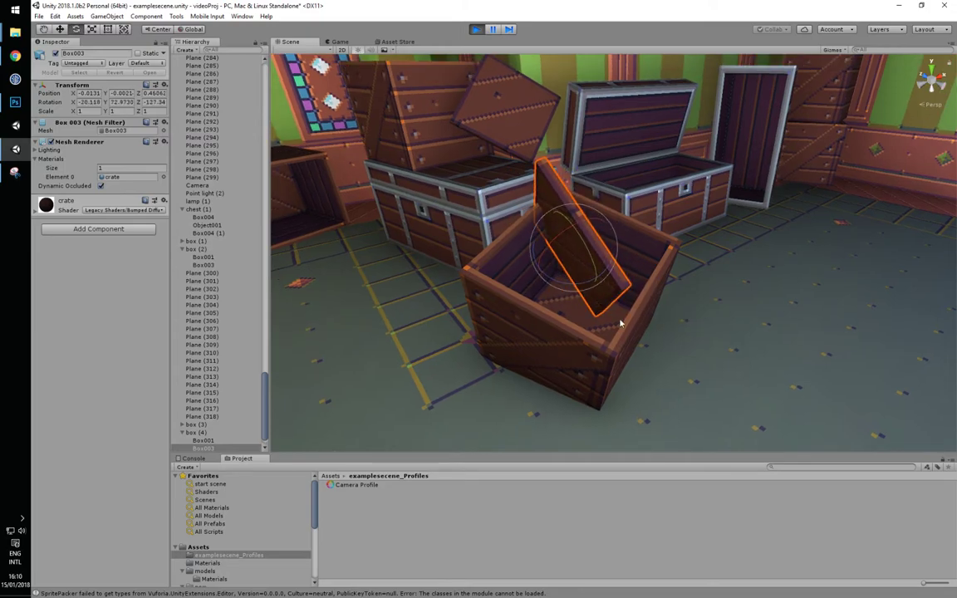
key("ctrl+z")
key("ctrl+z")
key("ctrl+z")
key("ctrl+z")
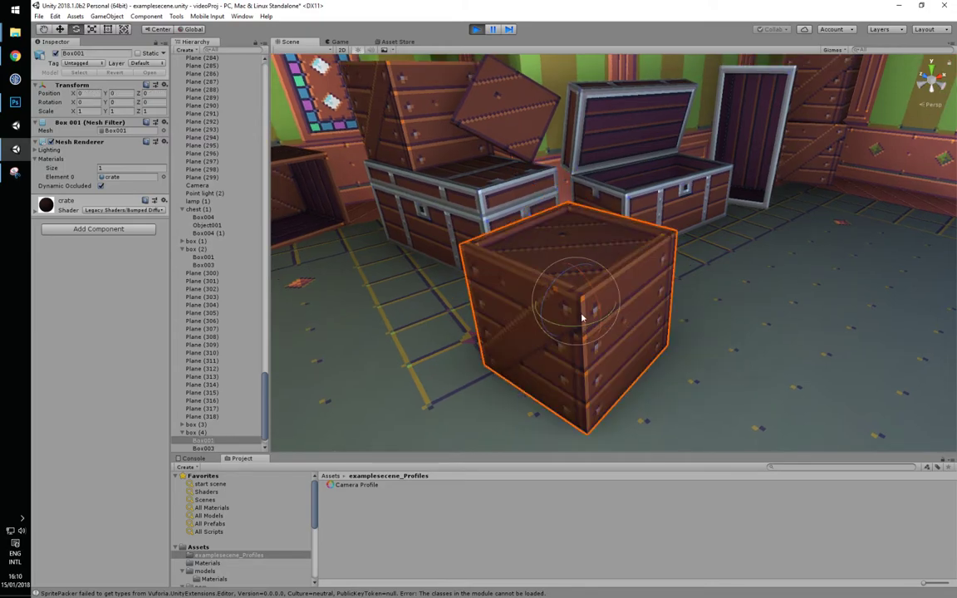
Take the lid off the front crate and lay it tilted on the floor beside the crate body.
left_click(565, 249, "shift")
left_click_drag(566, 308, 747, 273)
key("w")
left_click(612, 326)
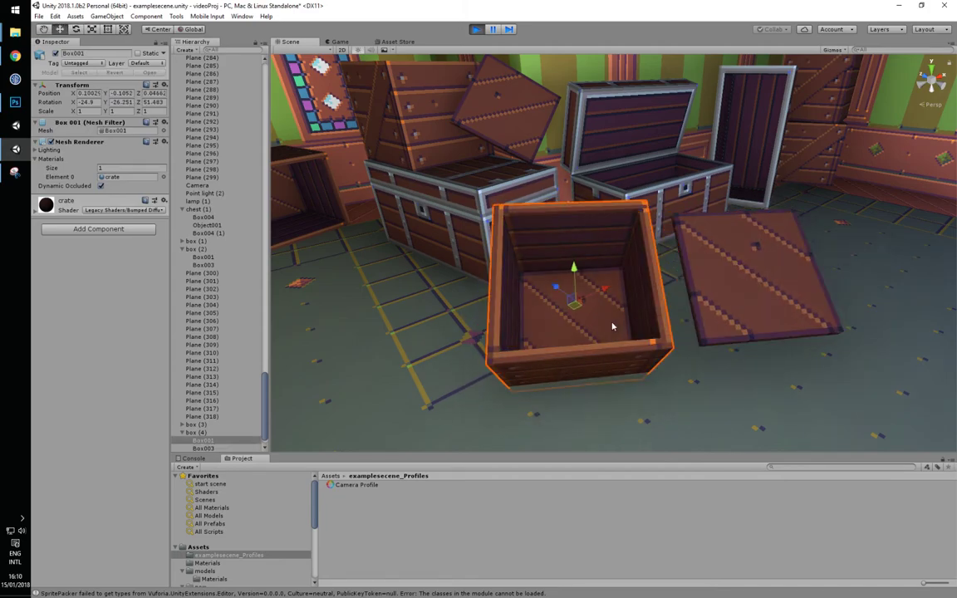
Rotate the open crate body Box001 so it stands upright on the floor with its opening facing up.
key("e")
left_click_drag(596, 300, 549, 279)
left_click_drag(570, 332, 615, 284)
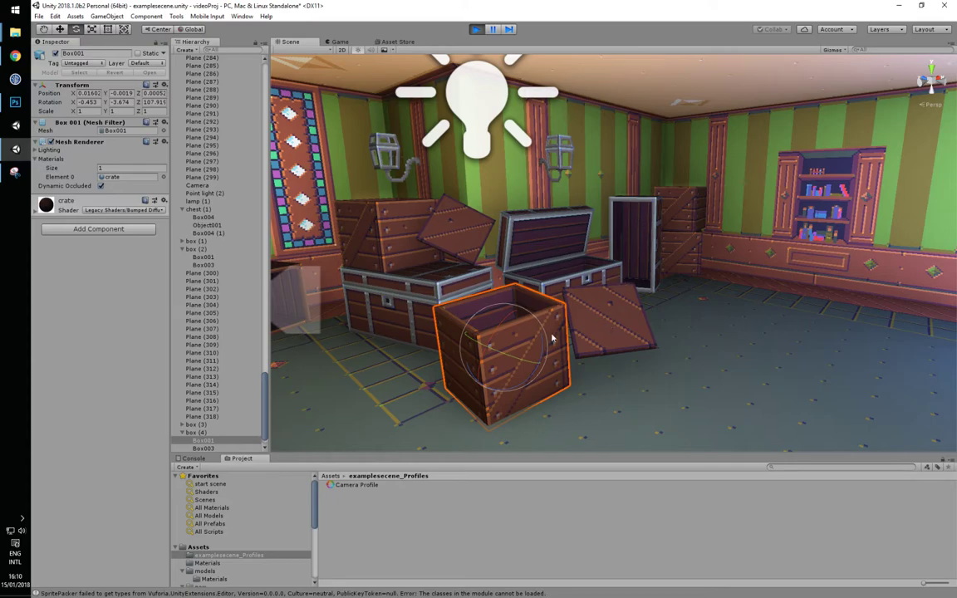
left_click_drag(693, 270, 682, 275)
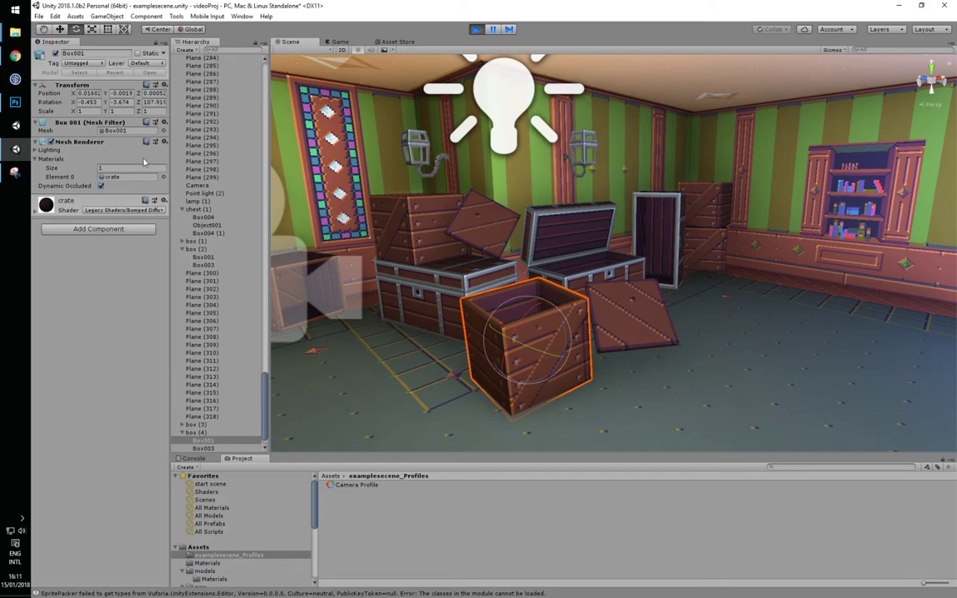
Switch to Photoshop and move the floating Swatches panel higher beside the three square templates.
left_click(15, 102)
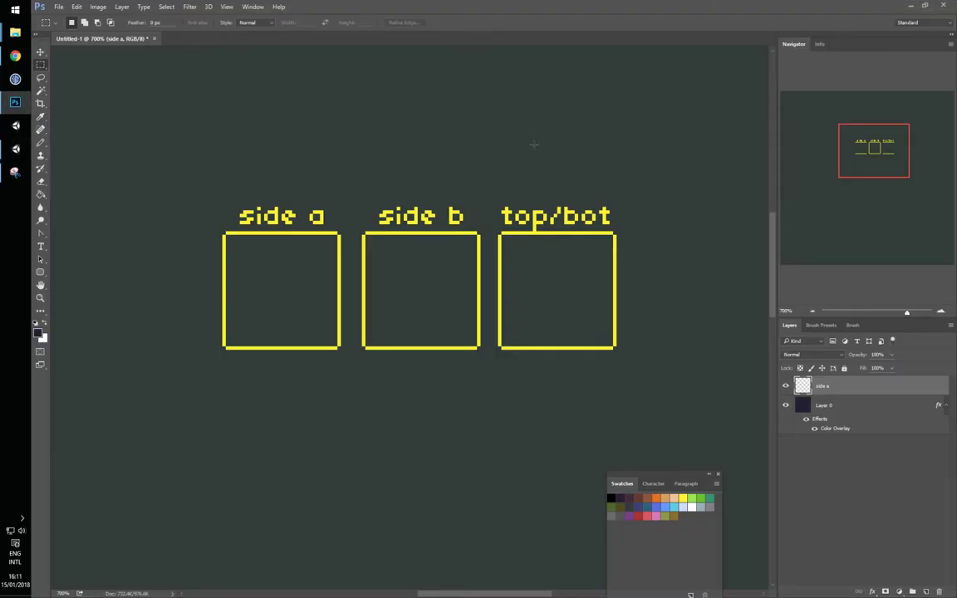
left_click_drag(445, 150, 469, 161)
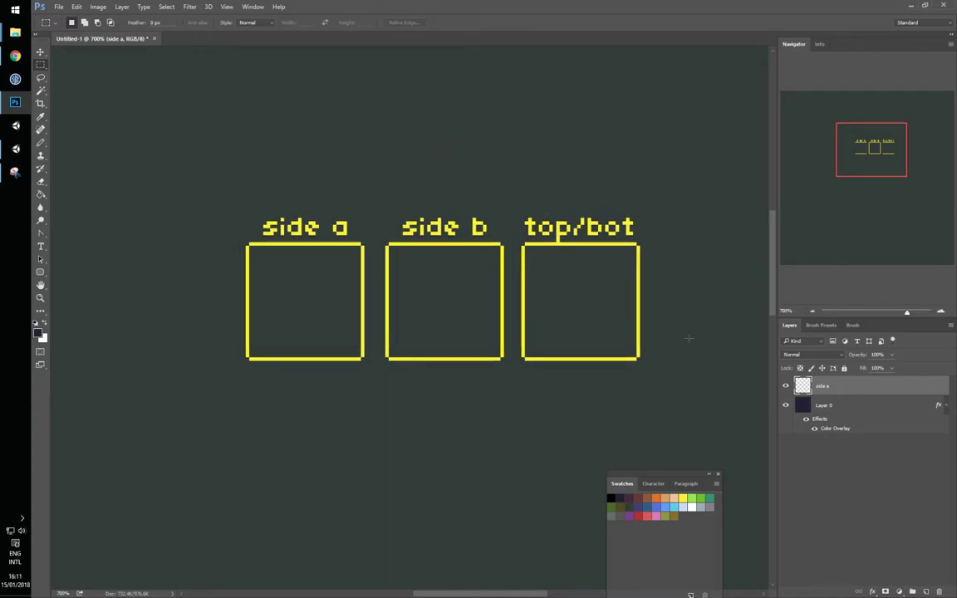
left_click_drag(661, 474, 660, 433)
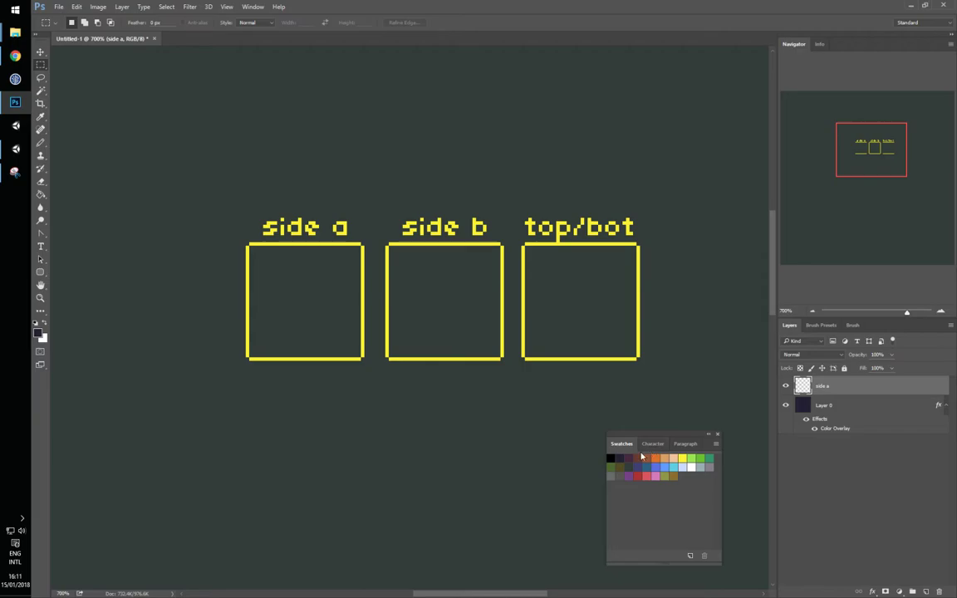
Pencil overlapping palette blobs in dark navy, purple, red-brown, light brown and orange below the three squares.
key("b")
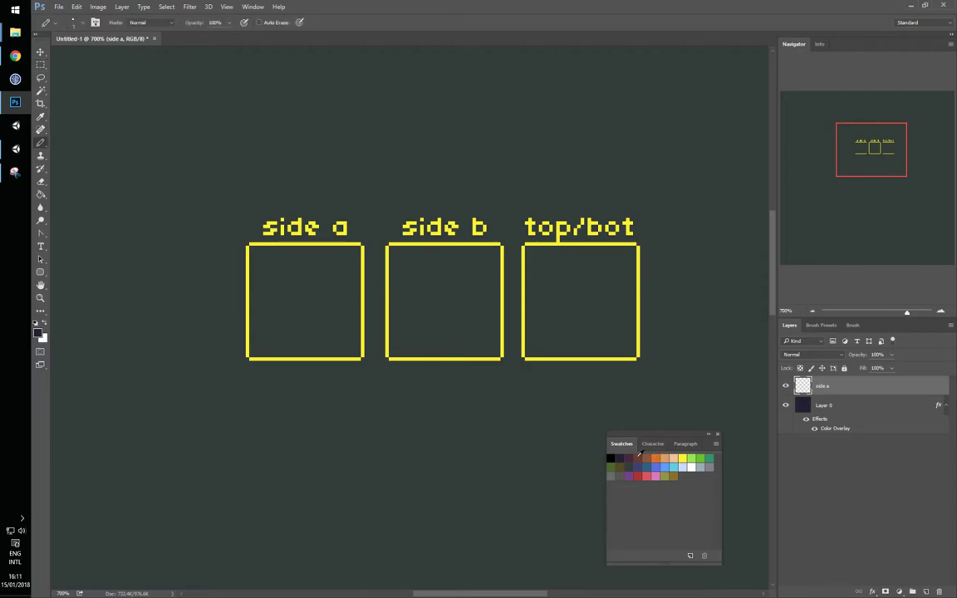
left_click(656, 458)
left_click(616, 458)
mouse_move(431, 519)
left_mouse_down()
mouse_move(421, 493)
mouse_move(431, 514)
mouse_move(422, 490)
mouse_move(413, 491)
mouse_move(437, 488)
mouse_move(428, 511)
mouse_move(412, 500)
mouse_move(427, 491)
mouse_move(431, 505)
mouse_move(391, 492)
mouse_move(413, 472)
left_mouse_up()
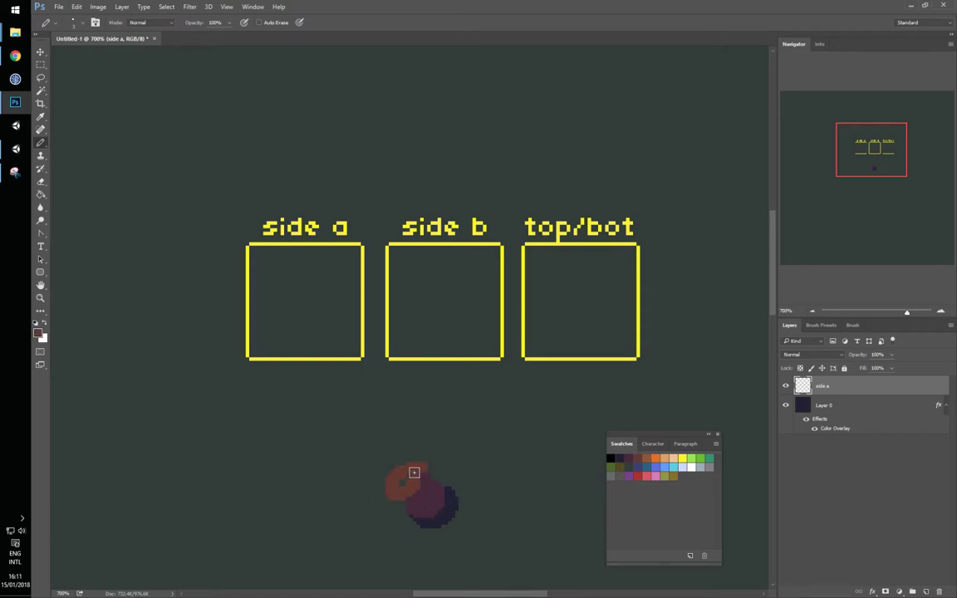
mouse_move(403, 455)
left_mouse_down()
mouse_move(385, 459)
mouse_move(393, 464)
mouse_move(386, 453)
mouse_move(432, 423)
left_mouse_up()
left_click(659, 458)
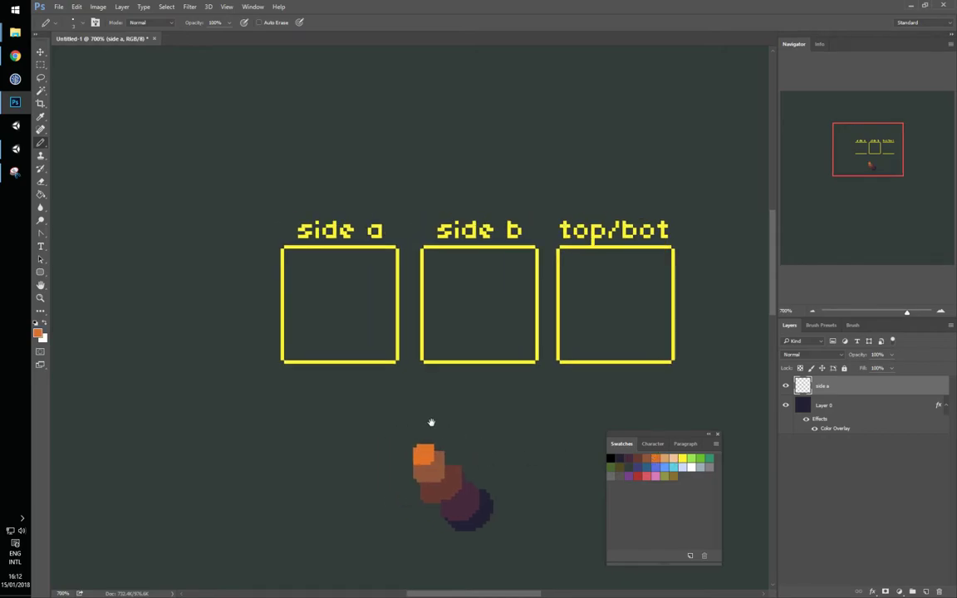
Fill the side a, side b and top/bot squares with the red-brown palette colour using the Paint Bucket.
left_click(451, 486, "alt")
key("g")
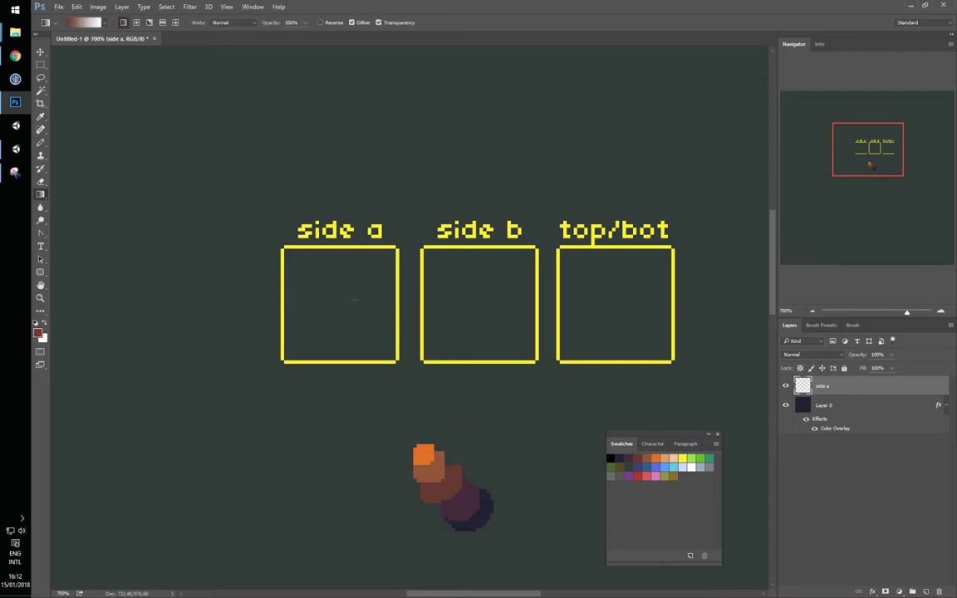
right_click(40, 193)
left_click(83, 200)
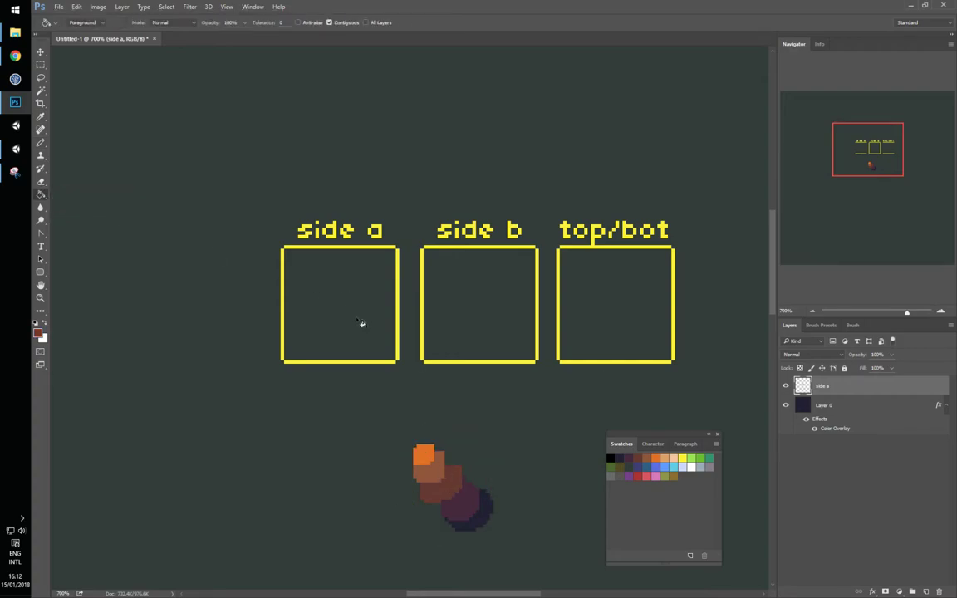
left_click(361, 324)
left_click(479, 315)
left_click(647, 310)
Set the Pencil size to 1 px.
key("b")
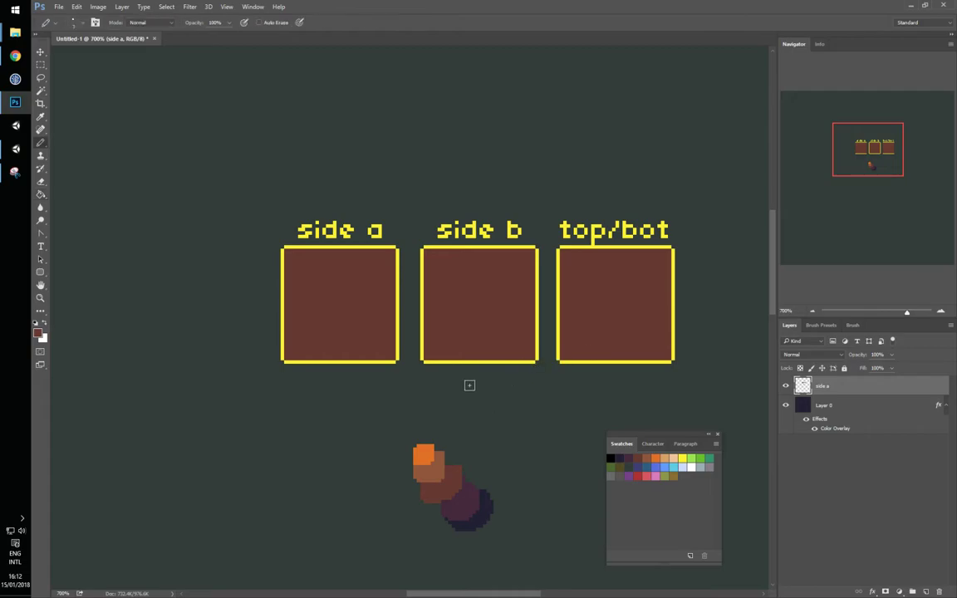
right_click(426, 268)
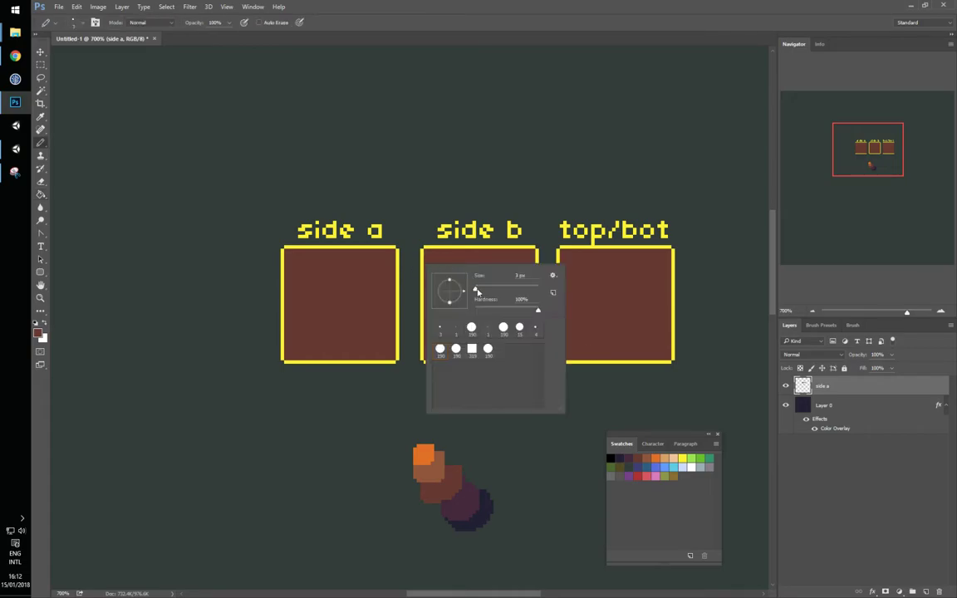
left_click_drag(477, 292, 474, 288)
key("Return")
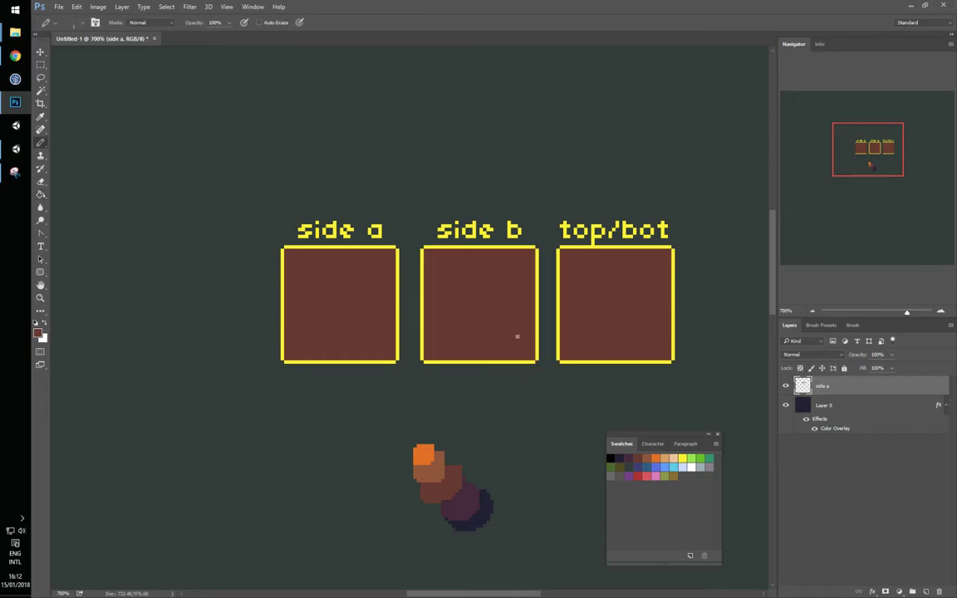
left_click_drag(470, 406, 483, 429)
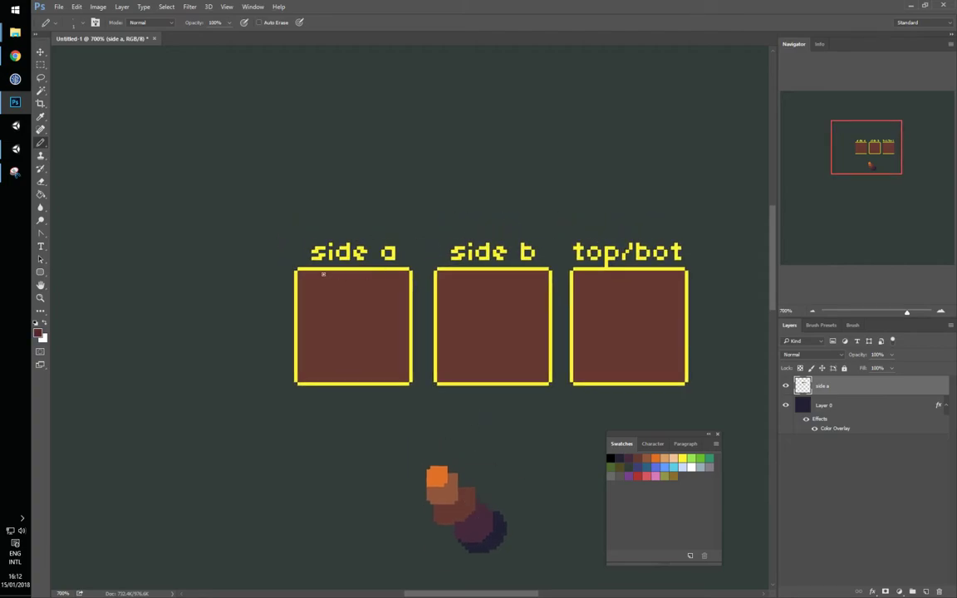
Marquee the whole side a square to check its pixel dimensions.
key("m")
left_click_drag(297, 270, 366, 335)
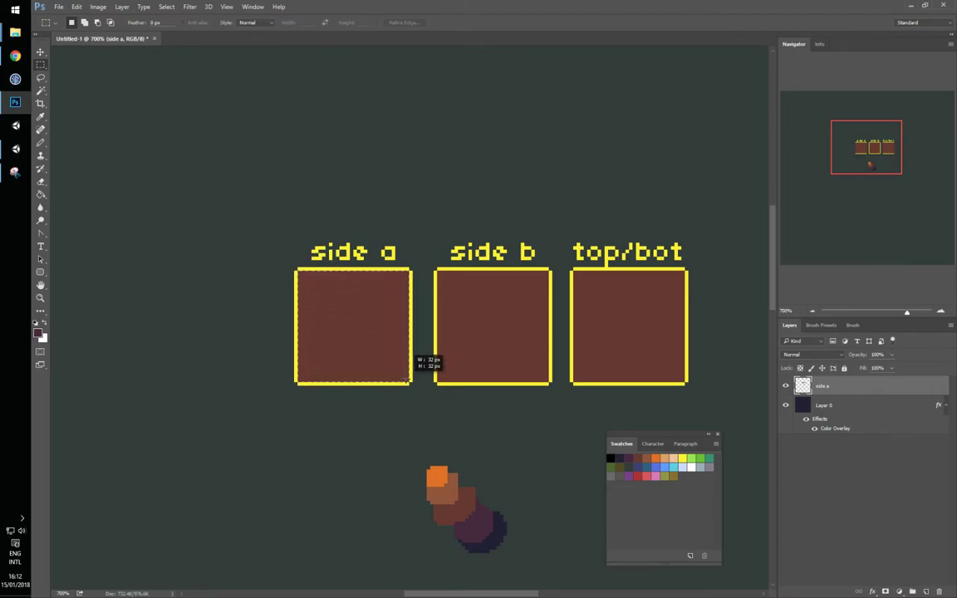
left_click_drag(410, 383, 410, 383)
left_click(296, 272)
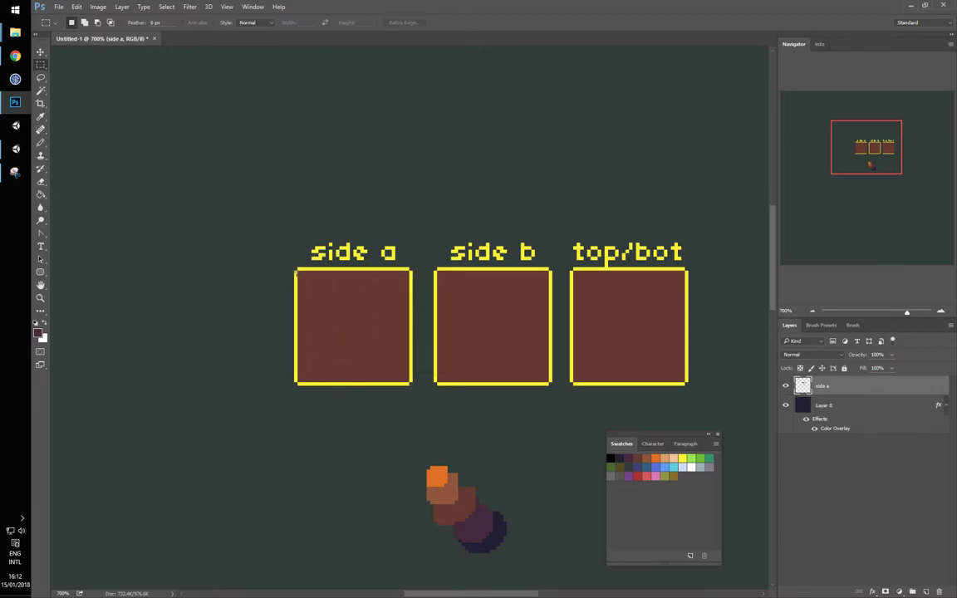
left_click_drag(410, 378, 409, 385)
Select the upper half of the side a square, draw a dark purple line along its lower and right edges, and deselect.
left_click(307, 271)
left_click_drag(409, 328, 409, 326)
key("b")
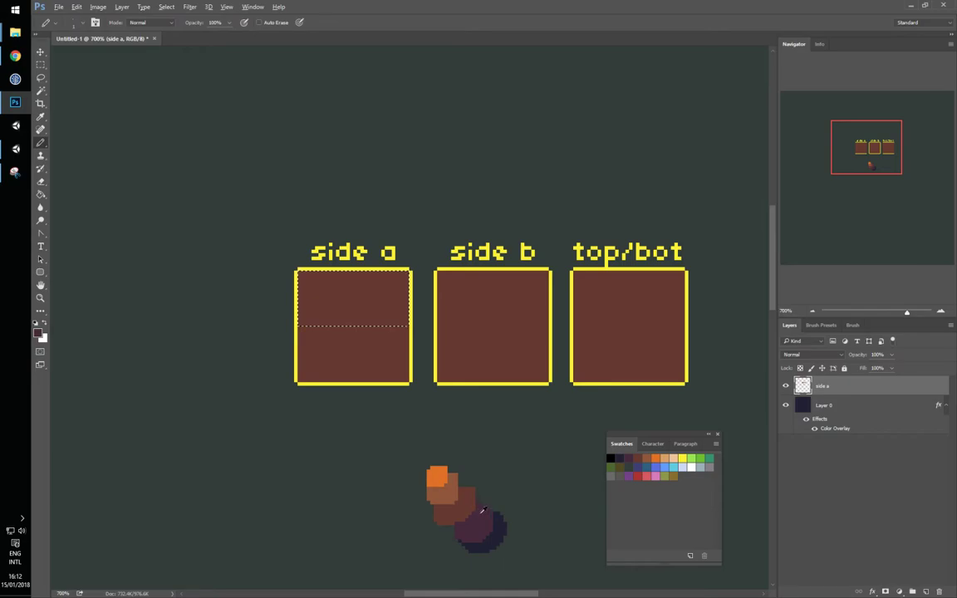
left_click_drag(299, 324, 406, 325)
key("ctrl+d")
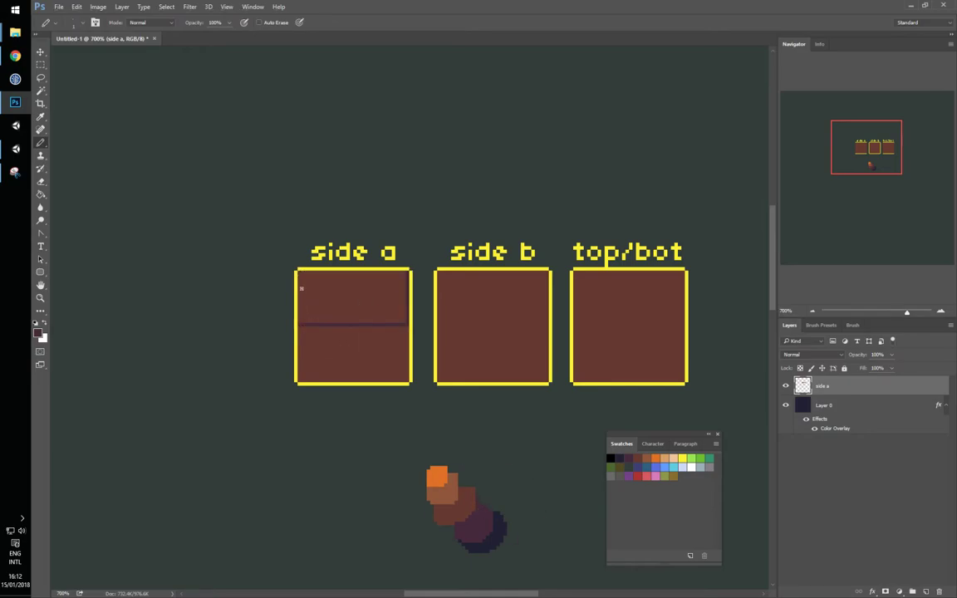
Select the top quarter of the side a square, draw a dark purple line along its lower edge, and deselect.
key("m")
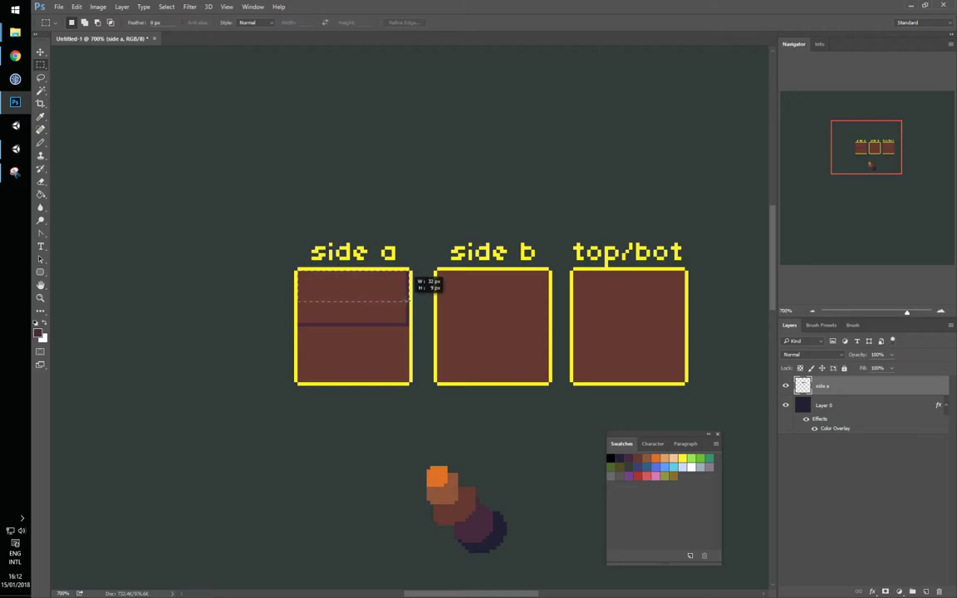
left_click_drag(408, 297, 409, 297)
key("b")
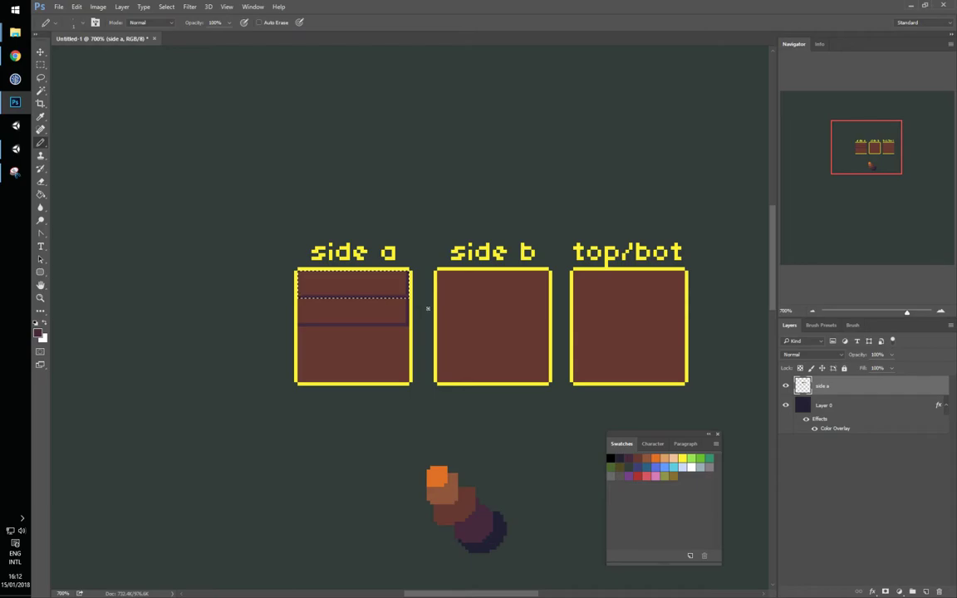
scroll(428, 308, "up", 1)
scroll(446, 314, "up", 1)
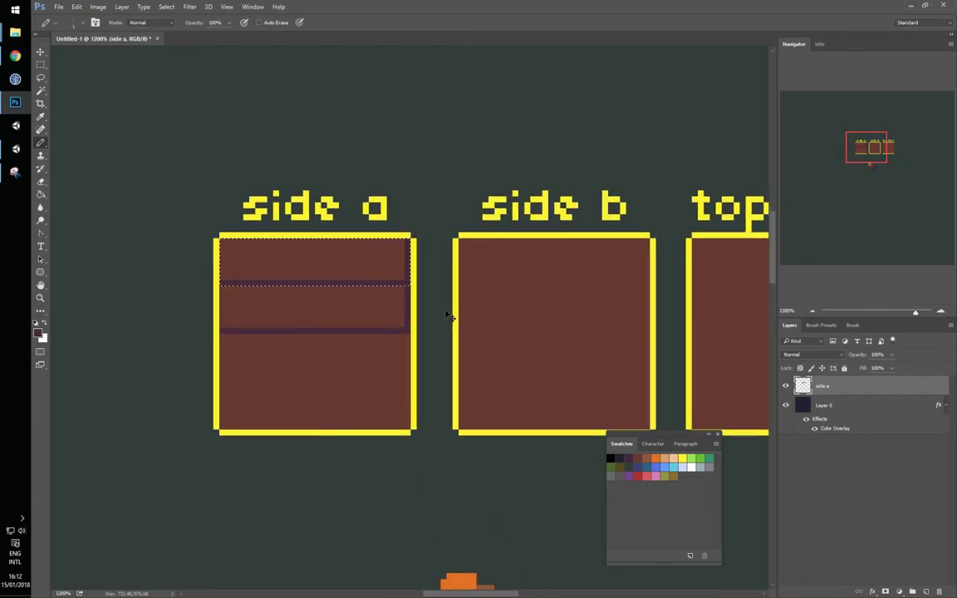
scroll(440, 177, "left", 1)
key("ctrl+d")
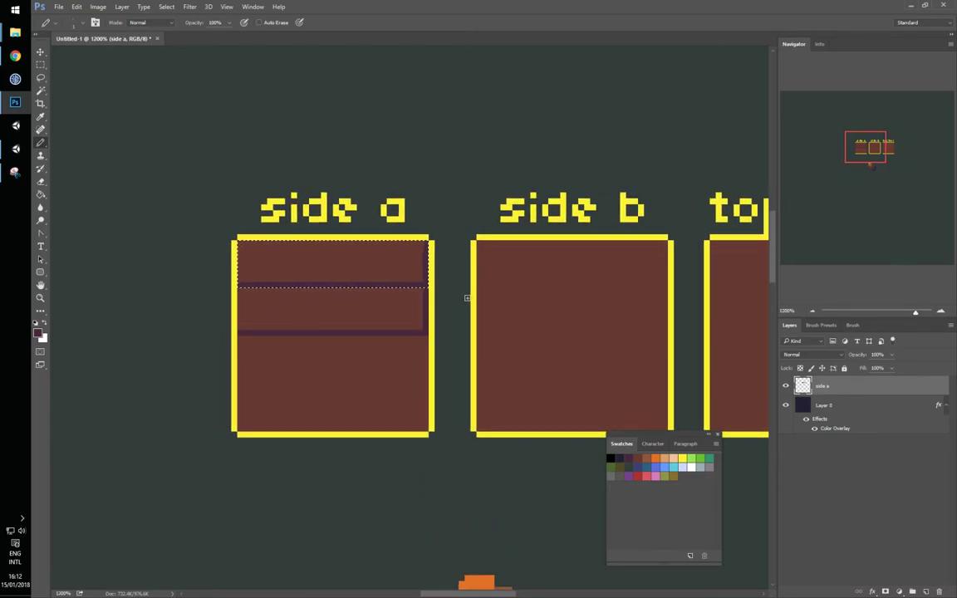
Sample the light brown palette colour and draw a highlight along the left and upper edges of side a's top plank.
left_click_drag(482, 461, 475, 413)
scroll(475, 414, "down", 1)
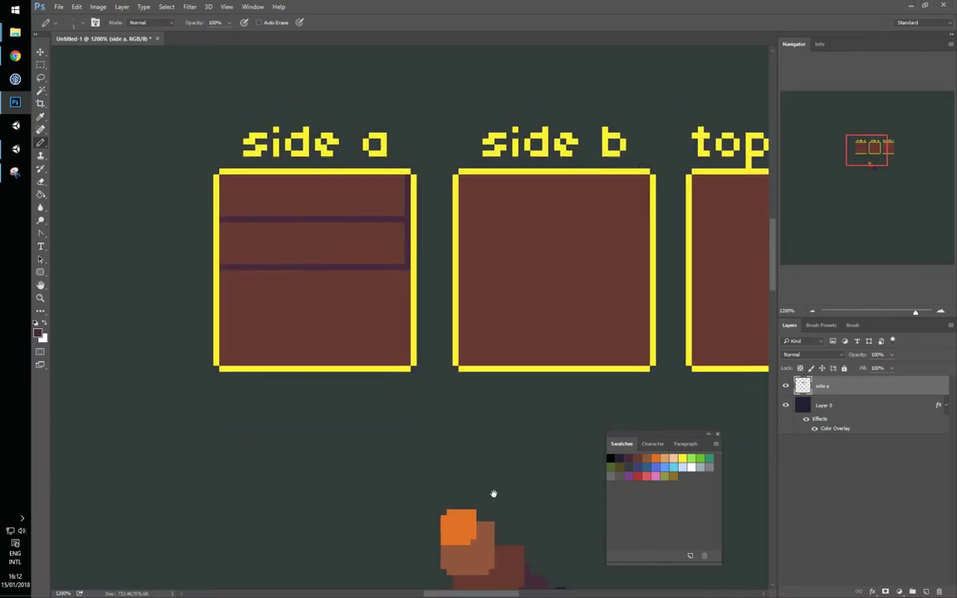
left_click(470, 523, "alt")
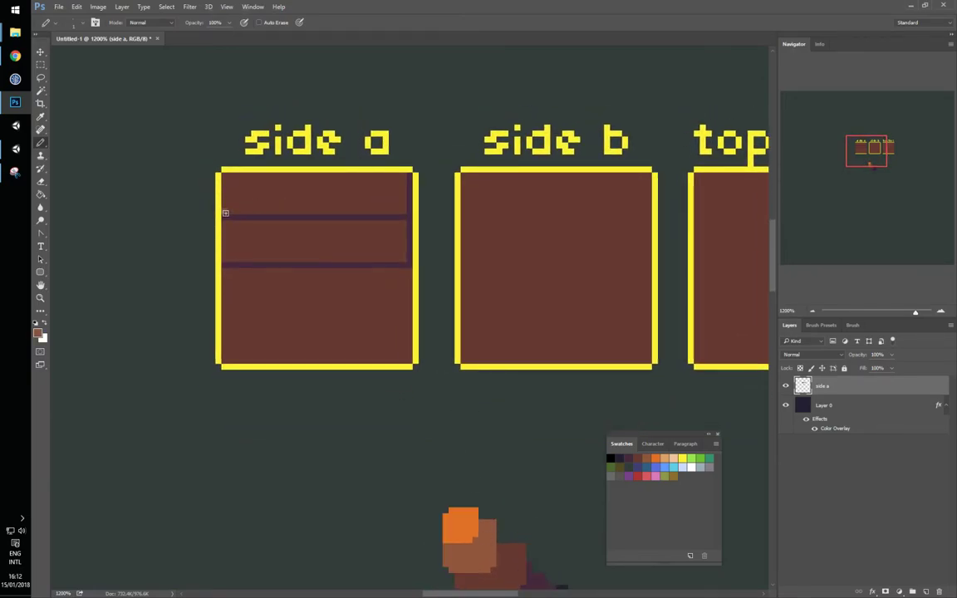
left_click_drag(225, 208, 226, 174)
left_click(404, 177, "shift")
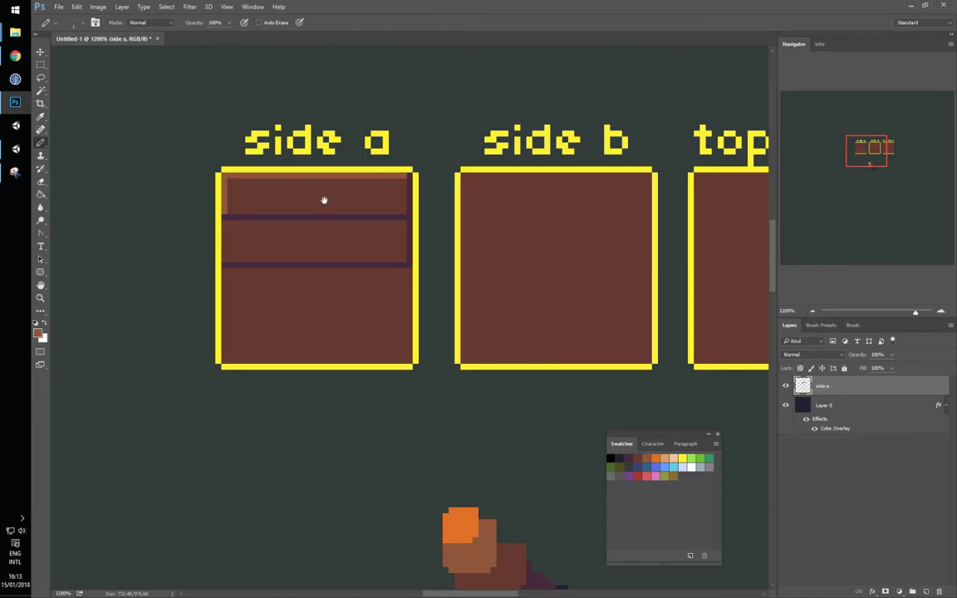
Draw a yellow light marker above and left of side a, a filled circle with an arrow pointing toward the square.
left_click_drag(308, 186, 349, 280)
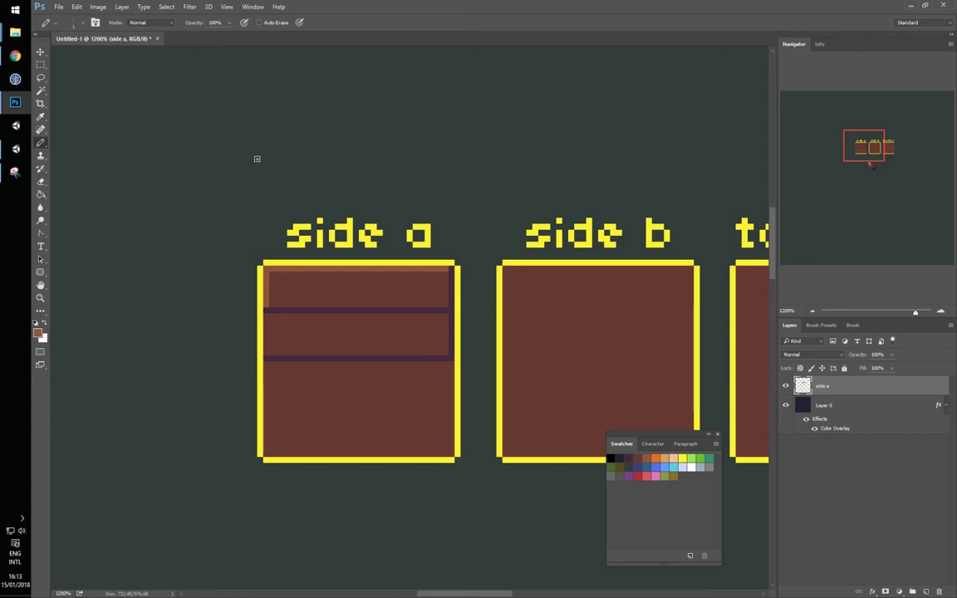
left_click(306, 235, "alt")
mouse_move(104, 112)
left_mouse_down()
mouse_move(184, 209)
mouse_move(175, 176)
mouse_move(196, 216)
mouse_move(152, 192)
left_mouse_up()
mouse_move(99, 84)
left_mouse_down()
mouse_move(114, 98)
mouse_move(92, 87)
mouse_move(96, 94)
left_mouse_up()
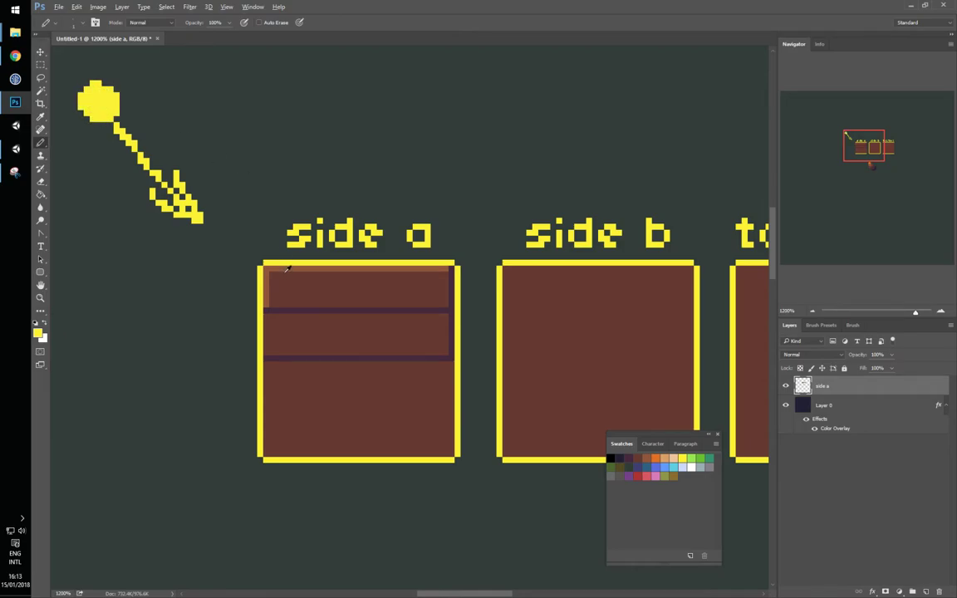
Refine the top plank's corner pixels in side a, using orange at the upper-left, dark navy at the lower-right and red-brown at the transitions.
left_click(287, 274, "alt")
left_click(269, 269, "alt")
left_click(268, 269)
left_click_drag(458, 469, 408, 305)
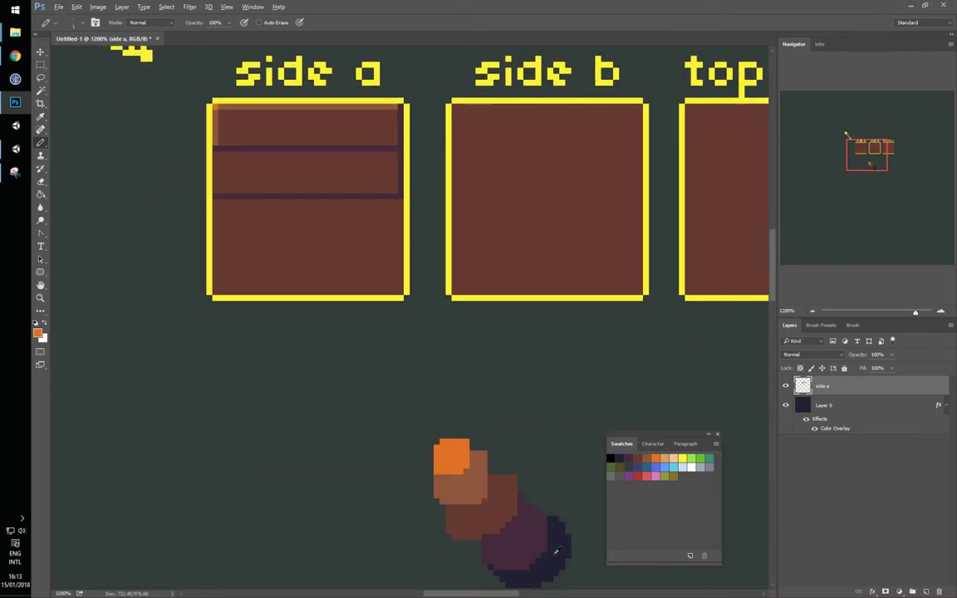
left_click(555, 548, "alt")
left_click_drag(317, 156, 392, 336)
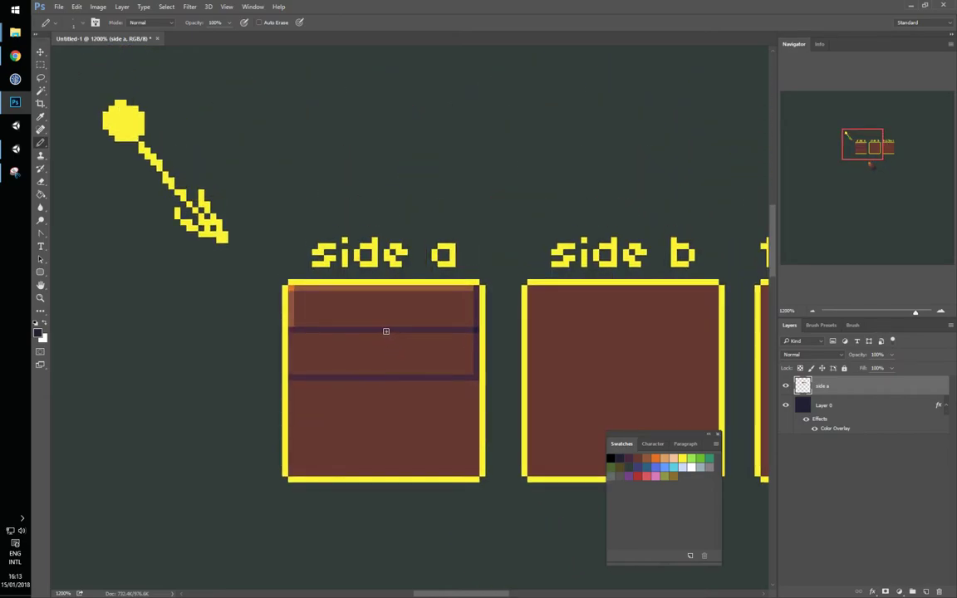
left_click(300, 326, "alt")
Select the finished top plank of side a and duplicate it downward three times to fill the square with four planks.
key("m")
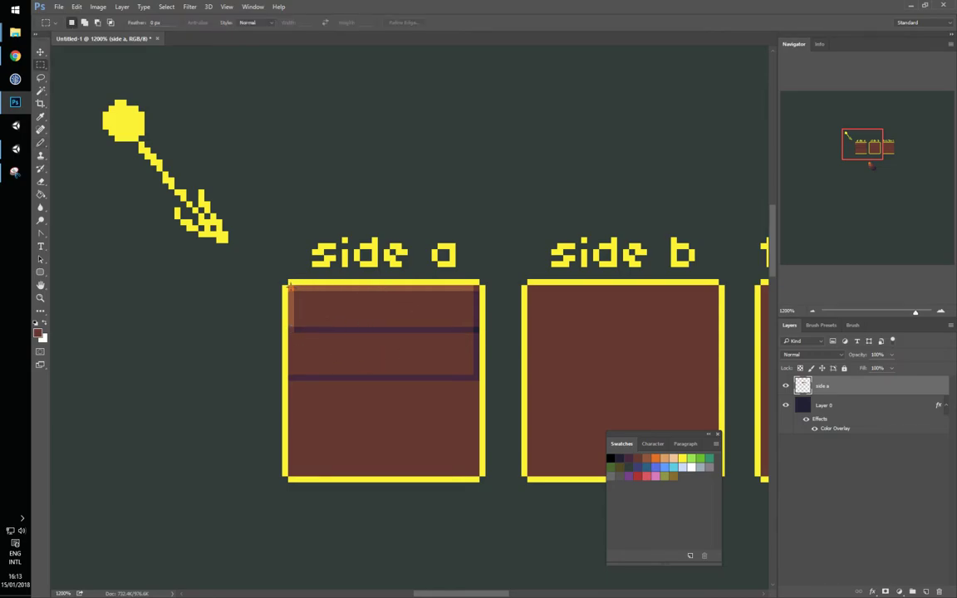
left_click_drag(290, 287, 480, 334)
left_click_drag(444, 304, 428, 456)
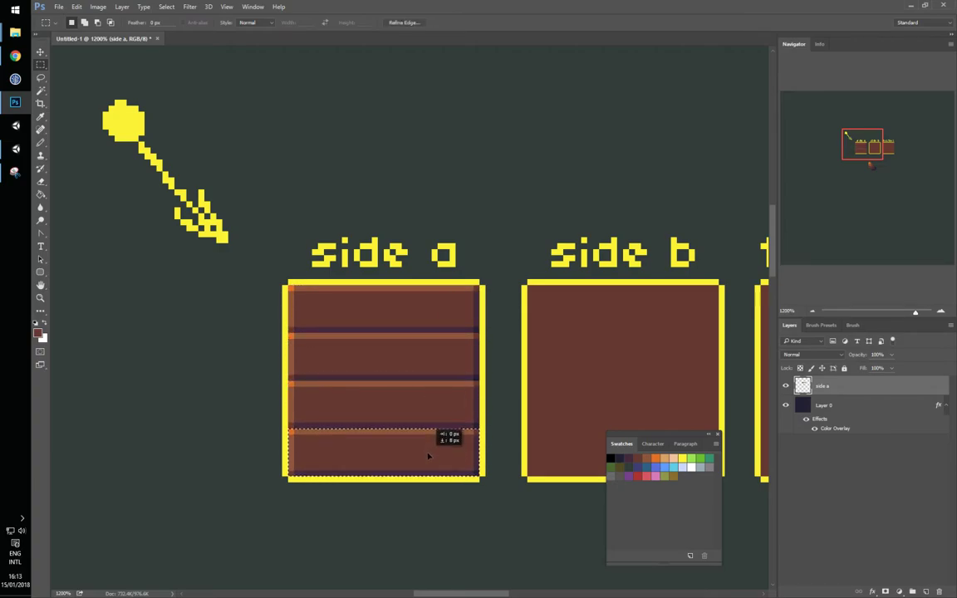
key("ctrl+d")
left_click_drag(290, 287, 469, 327)
left_click_drag(438, 320, 497, 224)
key("ctrl+z")
key("ctrl+d")
mouse_move(430, 350)
left_mouse_down()
mouse_move(418, 355)
mouse_move(414, 339)
left_mouse_up()
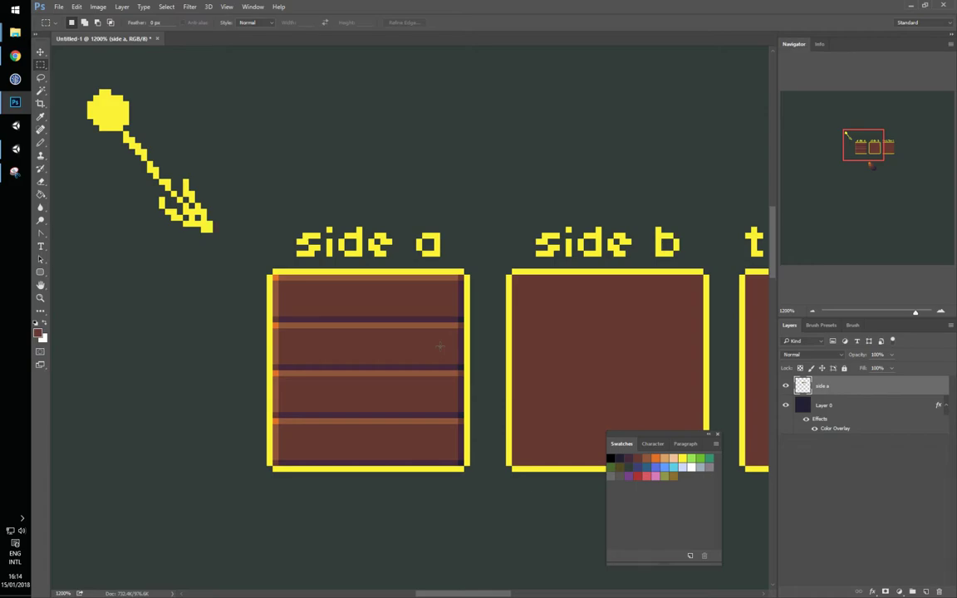
Switch to Unity, examine the crate's corner edges and shading from above in the scene view, and return to Photoshop.
left_click(19, 149)
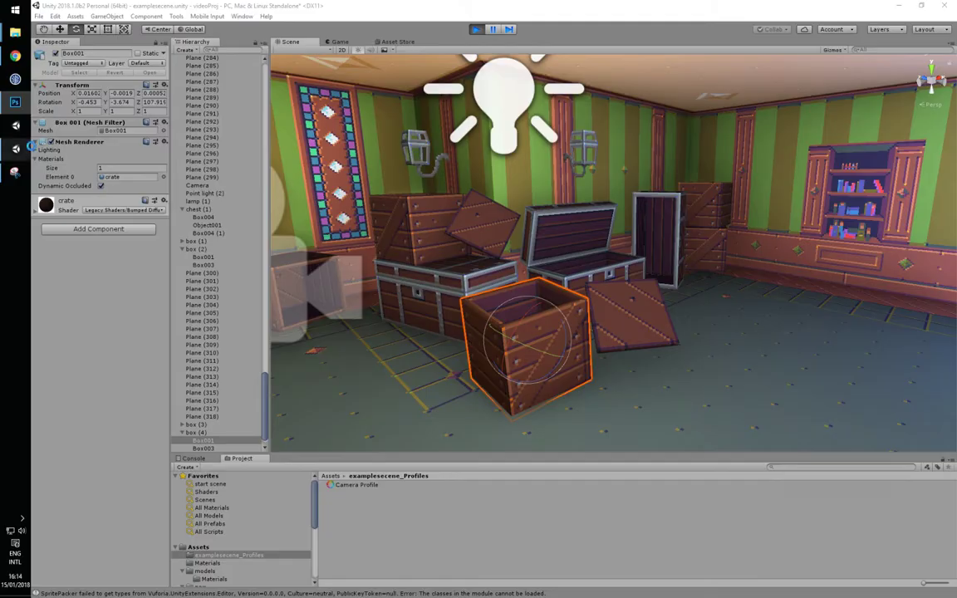
left_click_drag(515, 293, 646, 350)
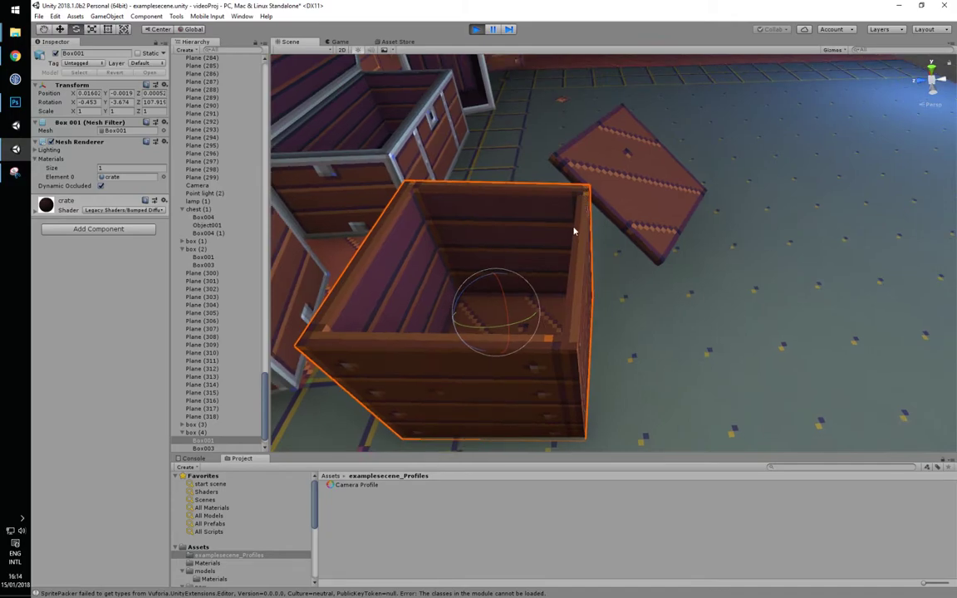
left_click_drag(568, 348, 562, 310)
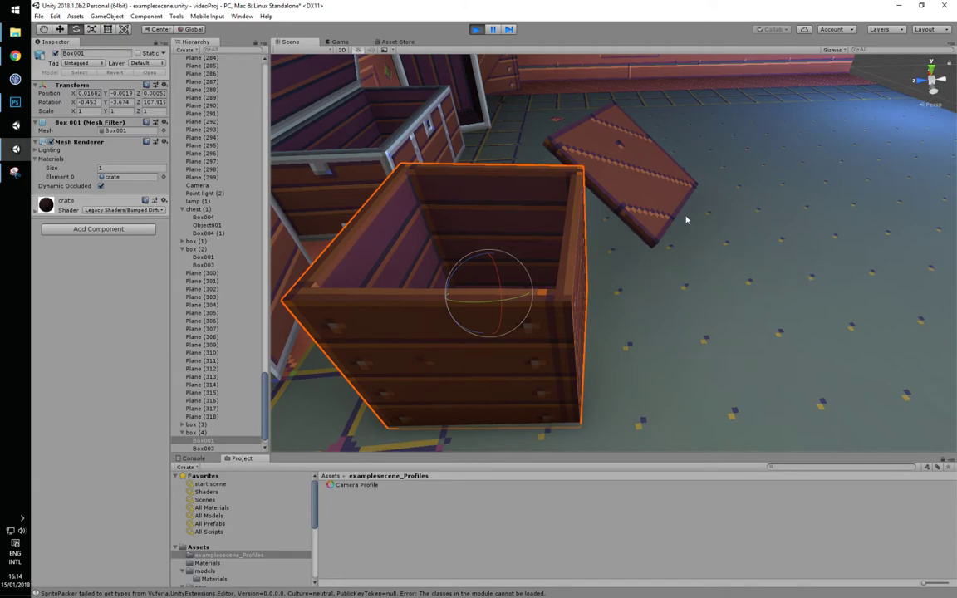
key("alt+Tab")
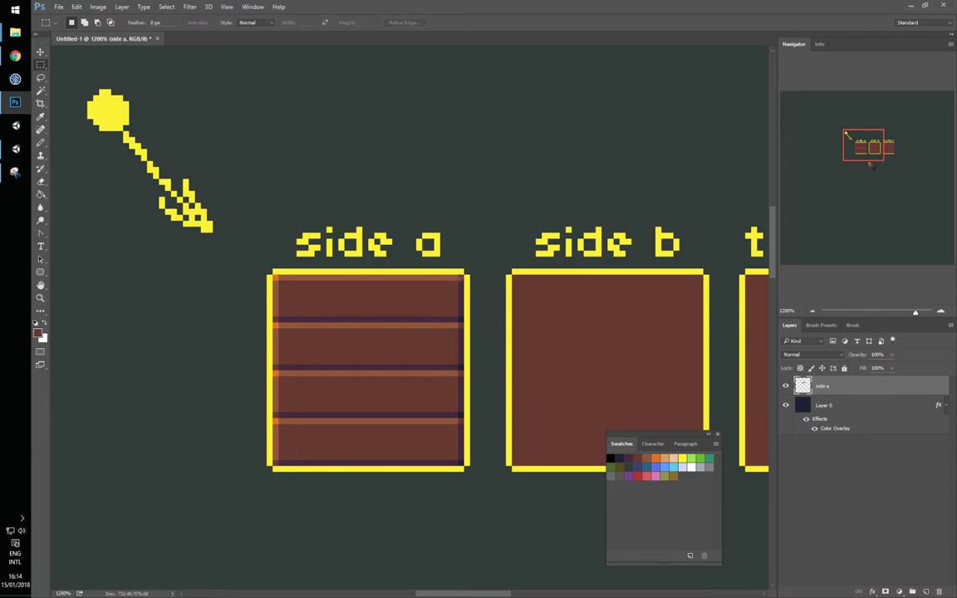
Copy side a's dark right edge strip to a new layer and offset it slightly left to form a second vertical shadow line.
left_click_drag(462, 275, 453, 465)
key("ctrl+j")
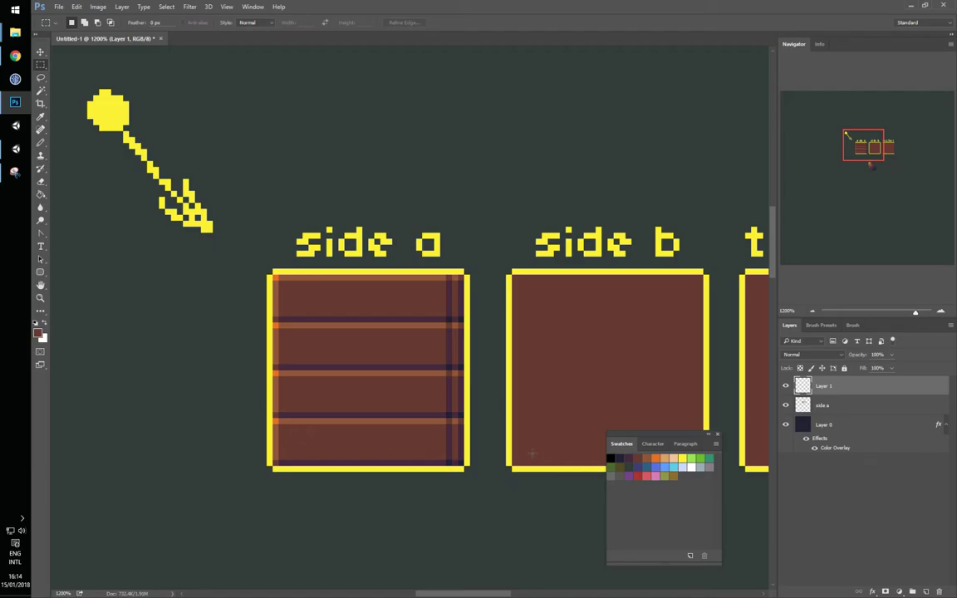
key("alt+Tab")
key("alt+Tab")
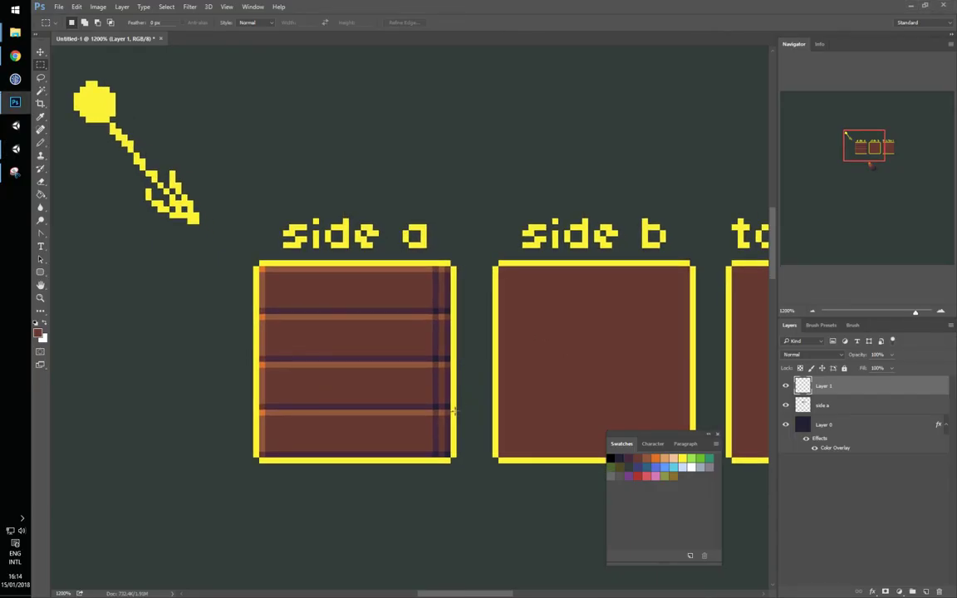
key("b")
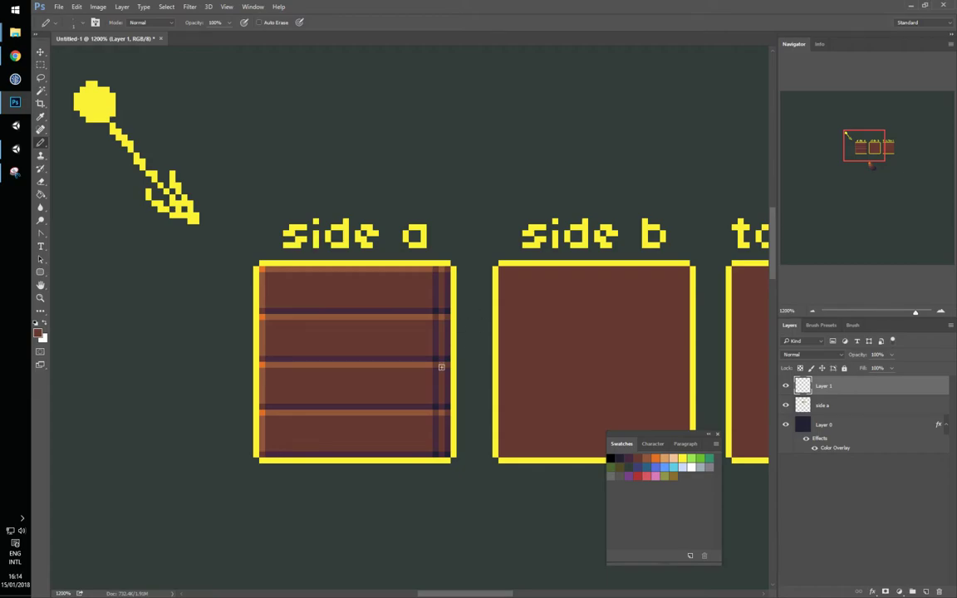
left_click_drag(440, 359, 457, 344)
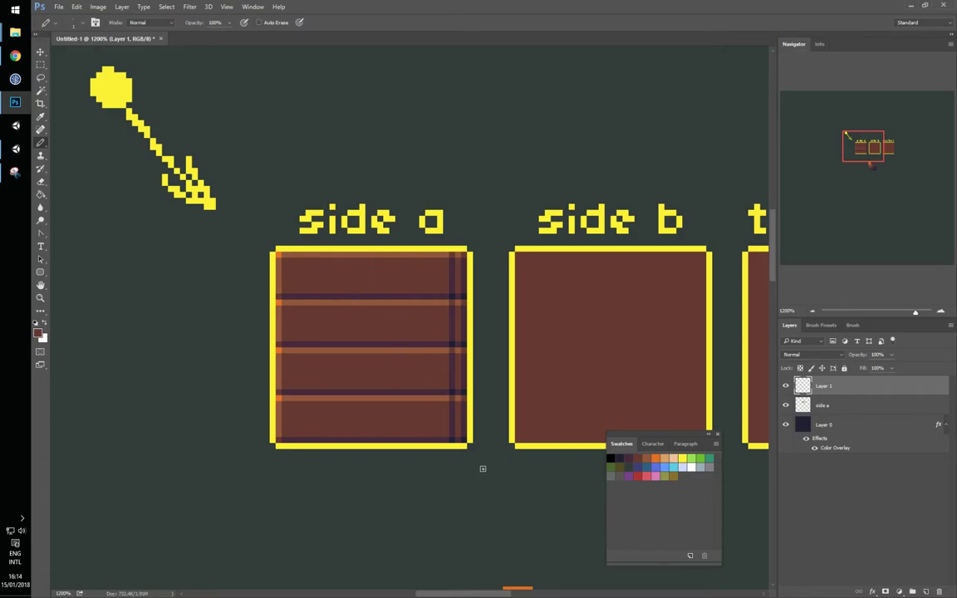
mouse_move(491, 470)
left_mouse_down()
mouse_move(505, 446)
mouse_move(502, 466)
left_mouse_up()
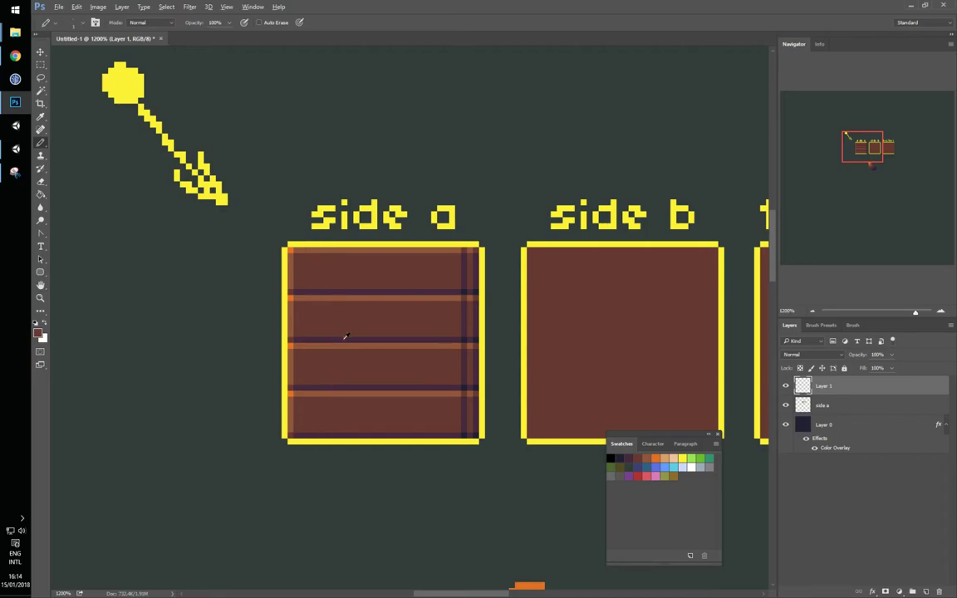
mouse_move(335, 250)
left_mouse_down()
mouse_move(331, 439)
mouse_move(294, 431)
mouse_move(293, 332)
mouse_move(297, 265)
mouse_move(332, 251)
left_mouse_up()
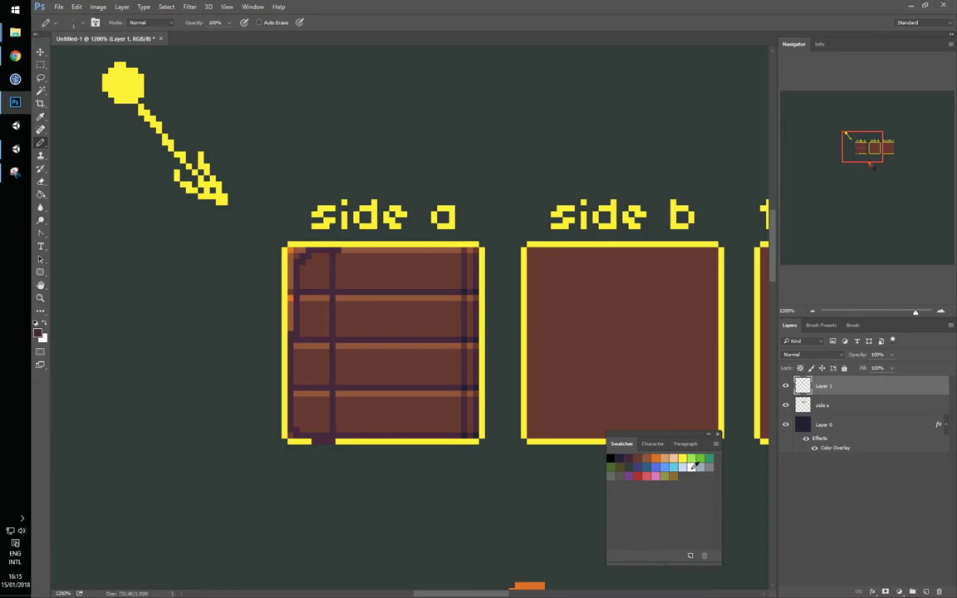
left_click(710, 467)
left_click(314, 274)
left_click(314, 321)
left_click(314, 369)
left_click(314, 416)
key("ctrl+alt+z")
key("ctrl+alt+z")
key("ctrl+alt+z")
key("ctrl+alt+z")
key("ctrl+alt+z")
key("ctrl+alt+z")
key("ctrl+shift+z")
key("ctrl+shift+z")
key("ctrl+shift+z")
key("ctrl+shift+z")
key("ctrl+shift+z")
key("ctrl+shift+z")
key("ctrl+shift+z")
key("ctrl+shift+z")
key("ctrl+alt+z")
key("ctrl+alt+z")
key("ctrl+alt+z")
key("ctrl+alt+z")
key("ctrl+alt+z")
key("ctrl+alt+z")
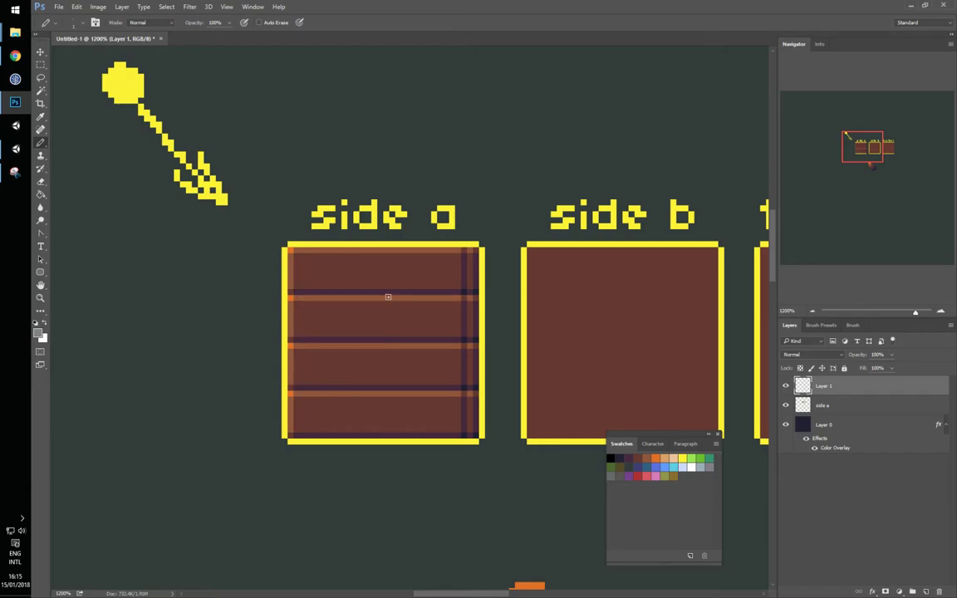
Paint a small nail near the left end of side a's top plank, with a grey centre, dark purple upper-left pixels and light brown lower-right pixels.
left_click(304, 276, "alt")
left_click(308, 267, "alt")
left_click(308, 267)
left_click(306, 269, "alt")
left_click(305, 274, "alt")
left_click(301, 287, "alt")
left_click(313, 267)
left_click(308, 275)
Select the painted nail and duplicate it straight down onto the other three planks of side a.
key("m")
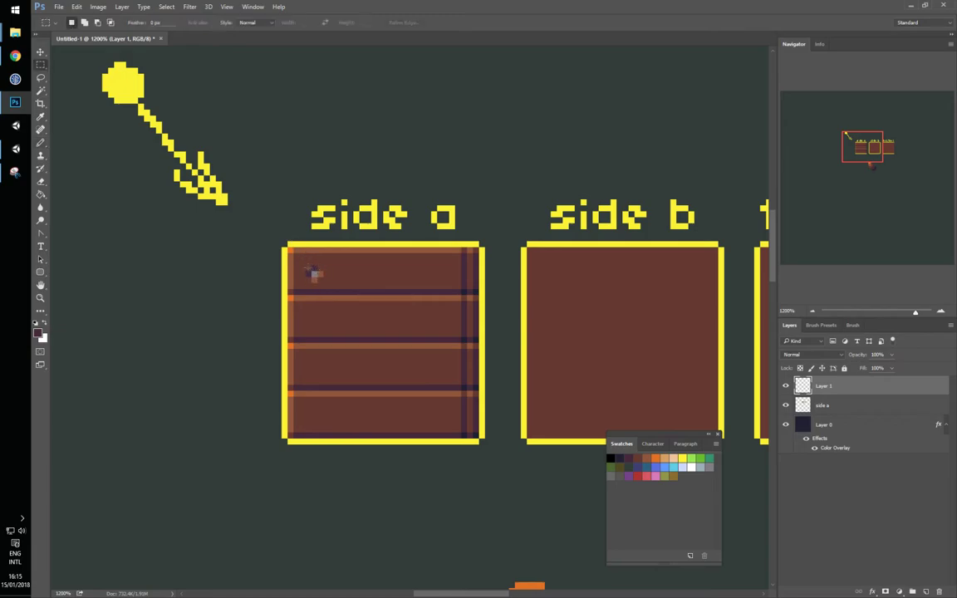
mouse_move(305, 267)
left_mouse_down()
mouse_move(322, 283)
mouse_move(314, 371)
left_mouse_up()
left_click_drag(314, 371, 314, 418)
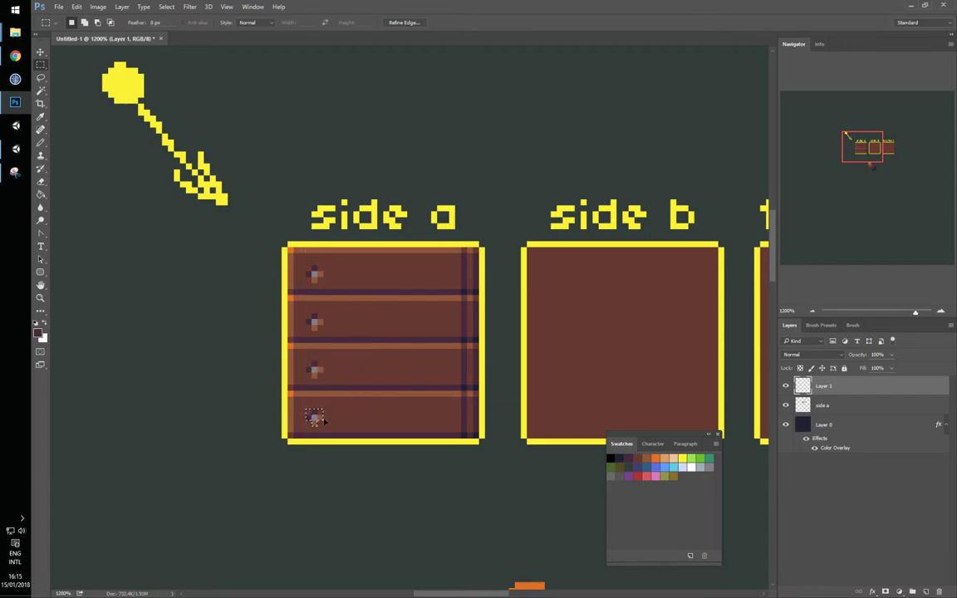
key("ctrl+d")
Recolour the centre of the third plank's nail in lighter grey and undo the dark pixel on the top nail.
key("b")
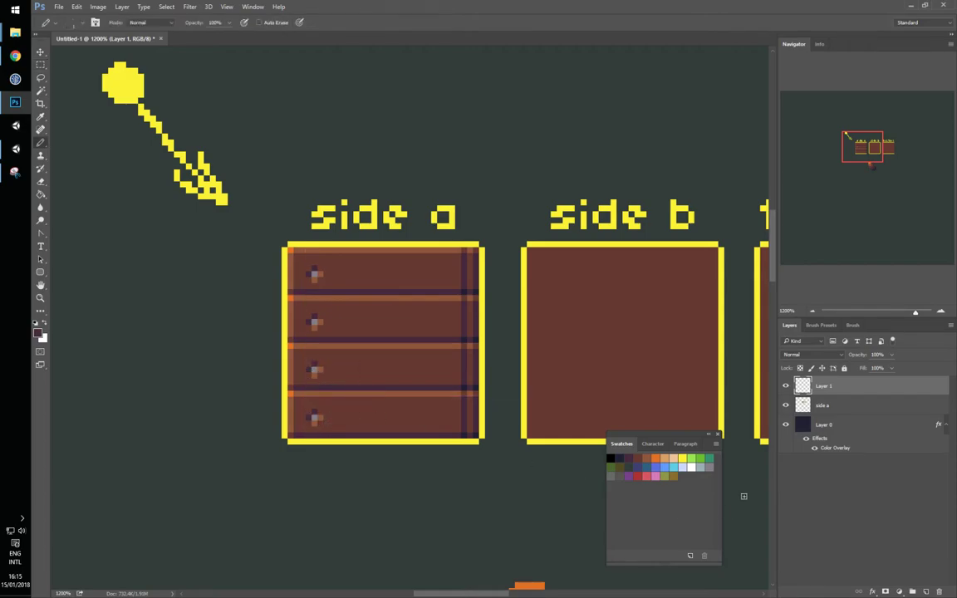
left_click(701, 468)
left_click(314, 371)
left_click_drag(491, 323, 443, 326)
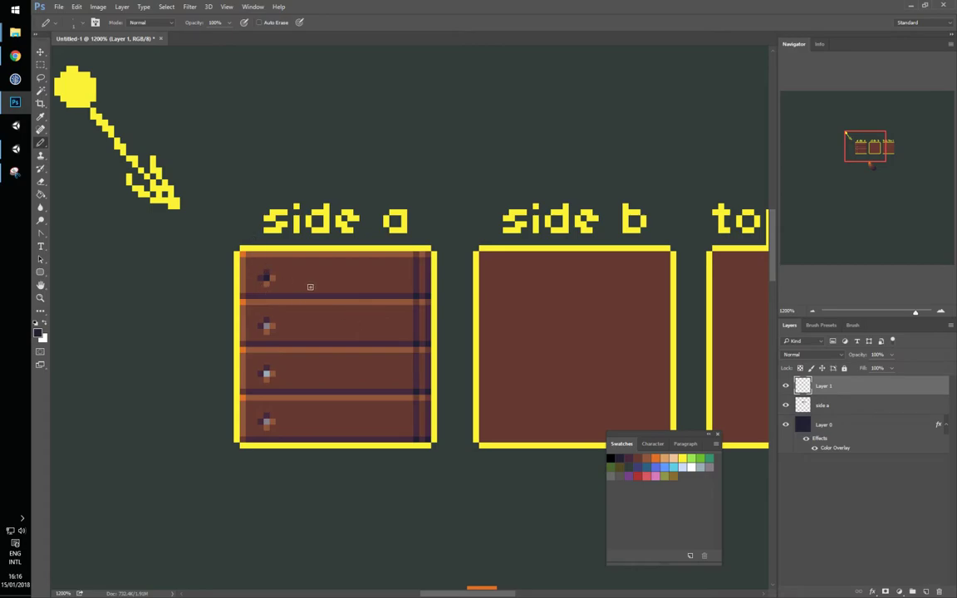
key("ctrl+z")
Select side a's column of four nails and duplicate it 21 px to the right, beside the vertical shadow.
key("m")
left_click_drag(251, 266, 285, 432)
mouse_move(269, 397)
left_mouse_down()
mouse_move(406, 396)
mouse_move(397, 402)
left_mouse_up()
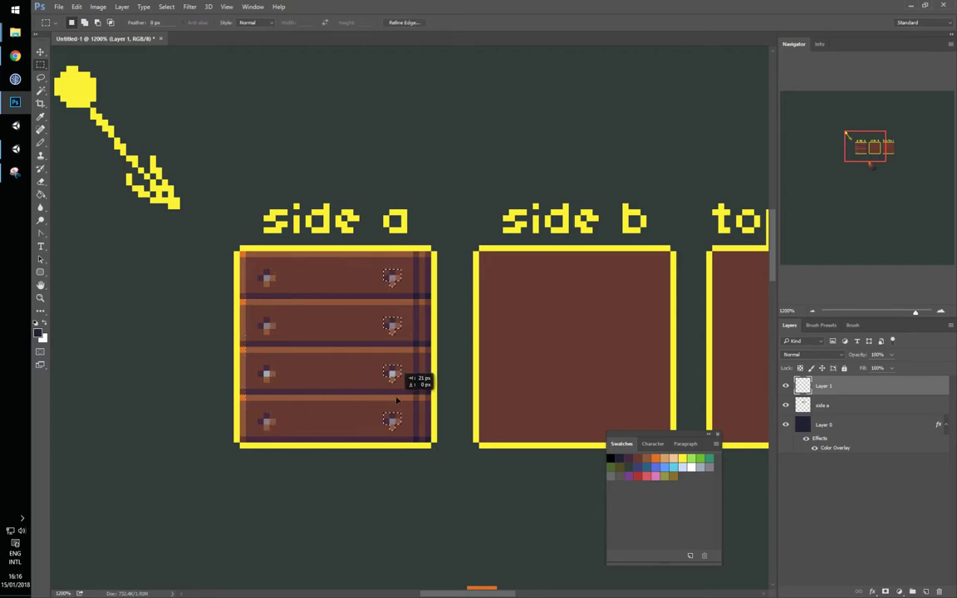
key("ctrl+d")
left_click_drag(362, 375, 386, 394)
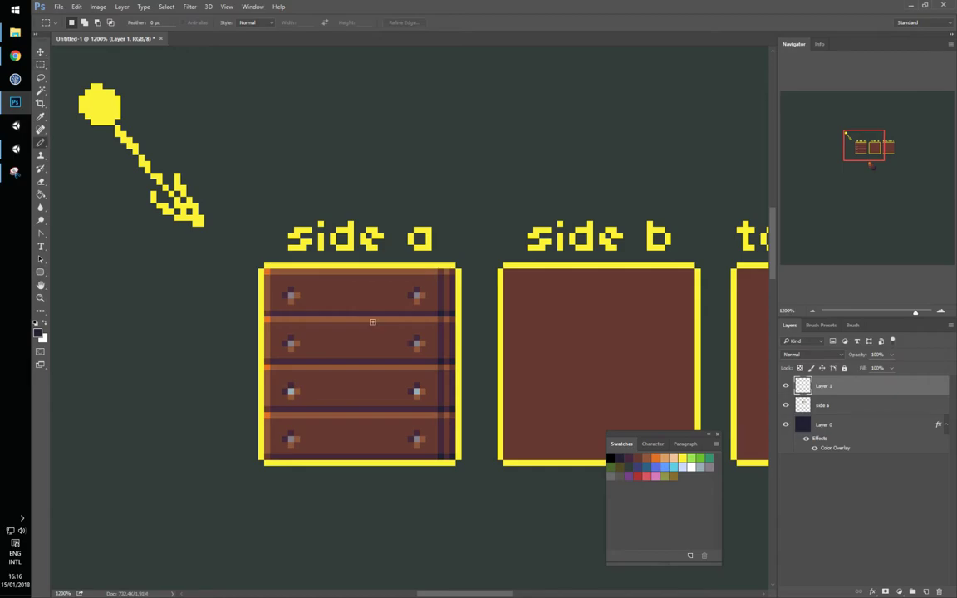
Add small knots to side a's second and fourth planks using one dark purple and one light brown pixel each.
key("b")
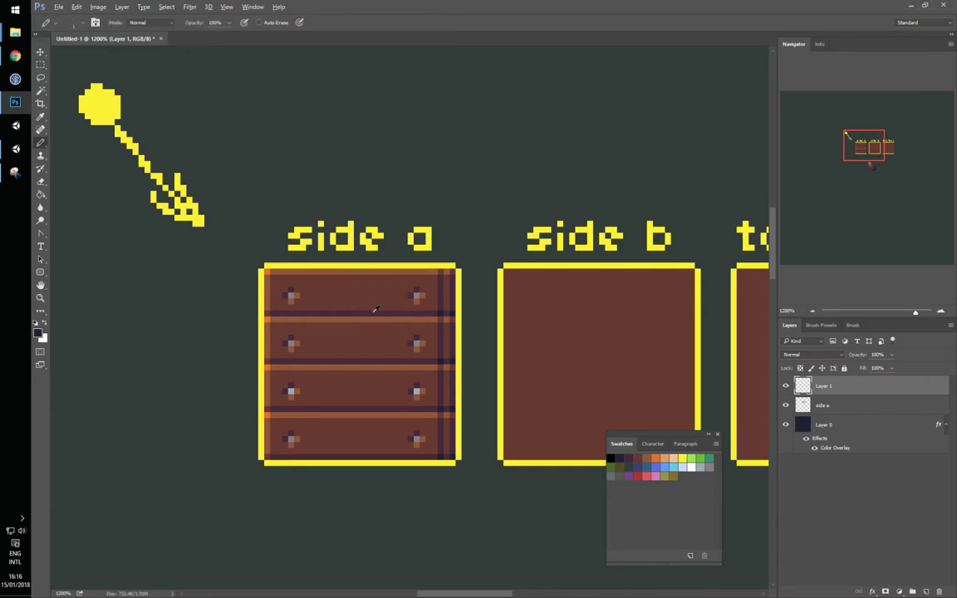
left_click(332, 337)
left_click(358, 317, "alt")
left_click(339, 343)
left_click(386, 406)
Copy the merged artwork of side a and paste it into the side b square.
left_click_drag(525, 327, 437, 331)
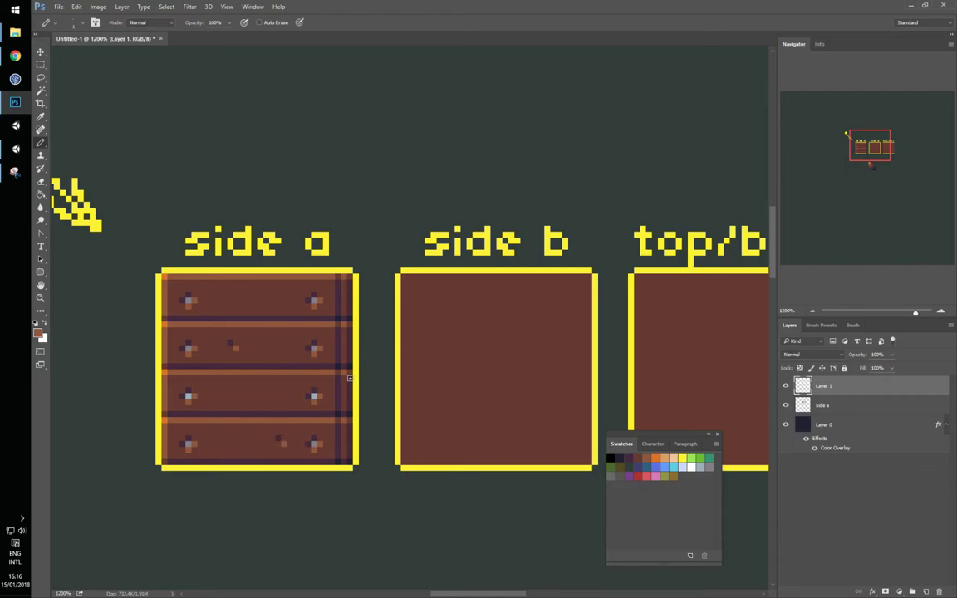
left_click_drag(518, 275, 494, 263)
key("m")
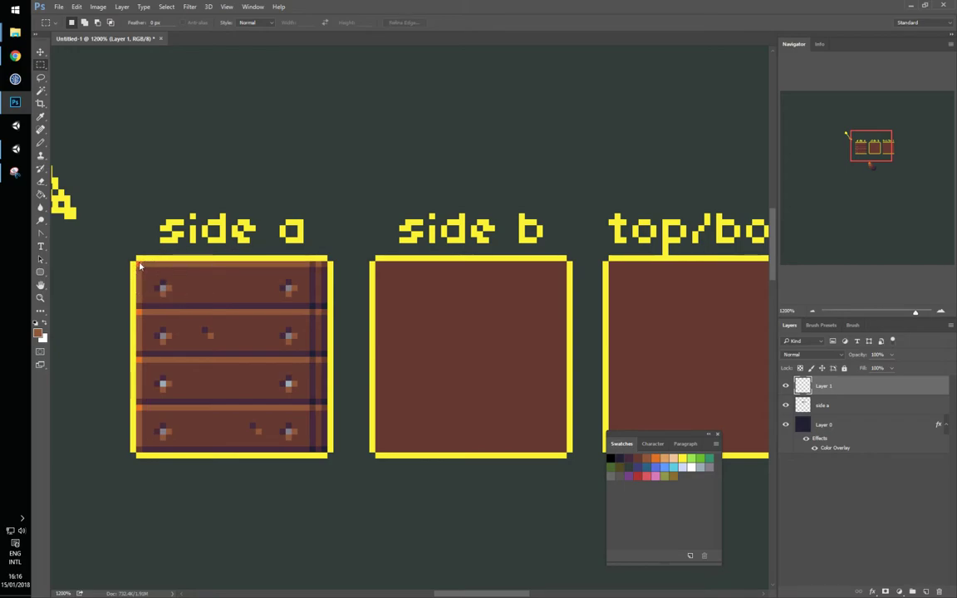
key("ctrl+s")
key("Escape")
left_click_drag(136, 262, 326, 452)
left_click_drag(230, 400, 481, 406)
key("ctrl+z")
key("ctrl+shift+c")
key("ctrl+v")
left_click_drag(235, 383, 466, 381)
Merge Layer 2, Layer 1 and the side a layer into a single layer.
left_click(839, 409, "ctrl")
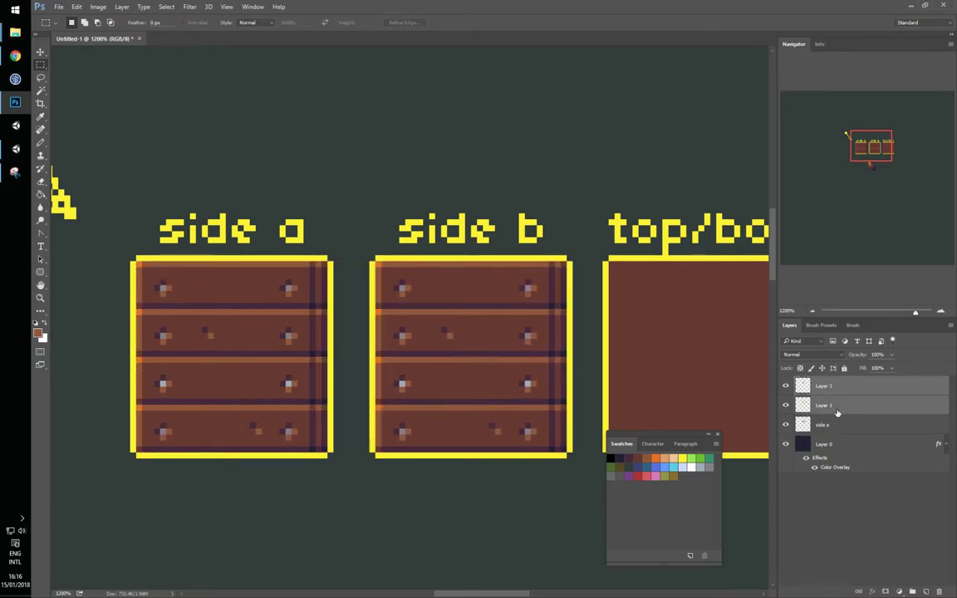
left_click(838, 423, "ctrl")
key("ctrl+e")
left_click_drag(593, 338, 537, 334)
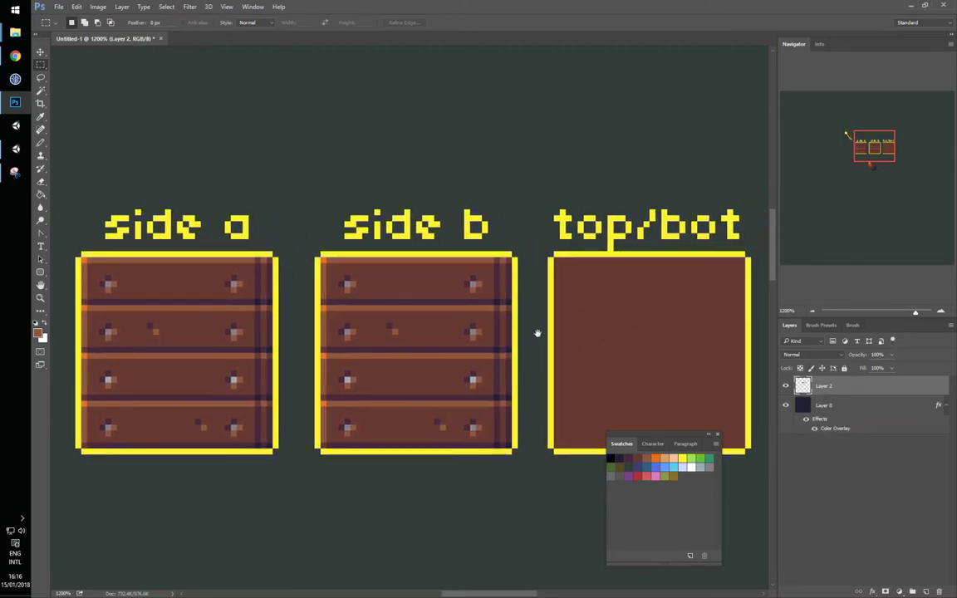
Paint over all nails and knots on side b with the base red-brown, leaving plain planks.
key("b")
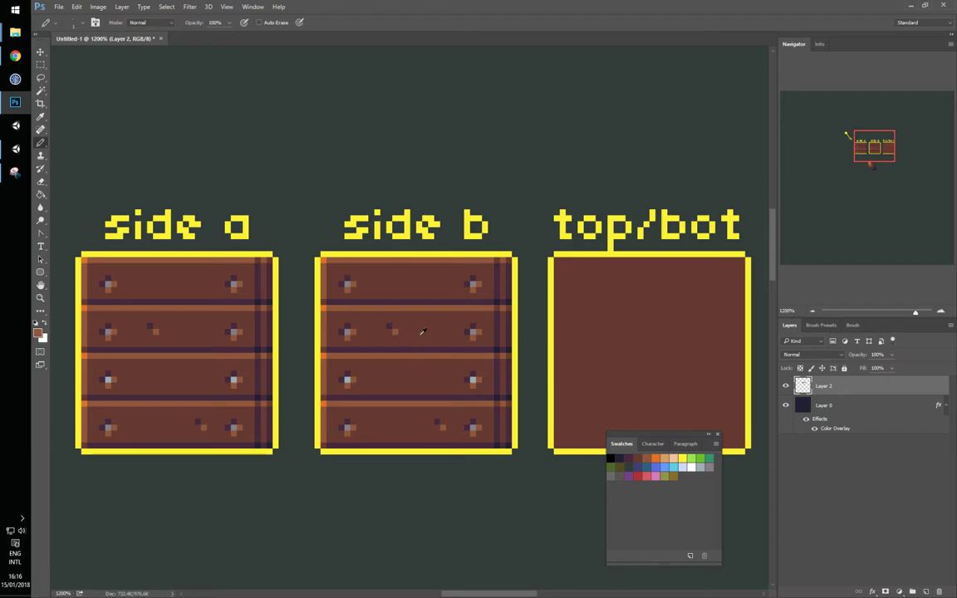
mouse_move(438, 422)
left_mouse_down()
mouse_move(451, 434)
mouse_move(481, 426)
mouse_move(474, 438)
left_mouse_up()
left_click_drag(470, 371, 470, 385)
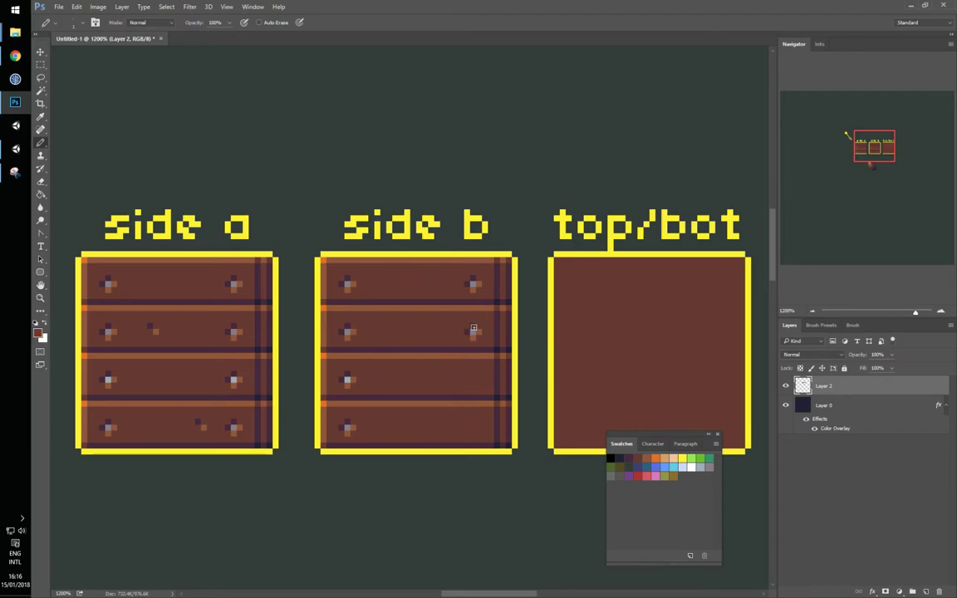
left_click_drag(473, 326, 471, 336)
left_click_drag(472, 282, 475, 288)
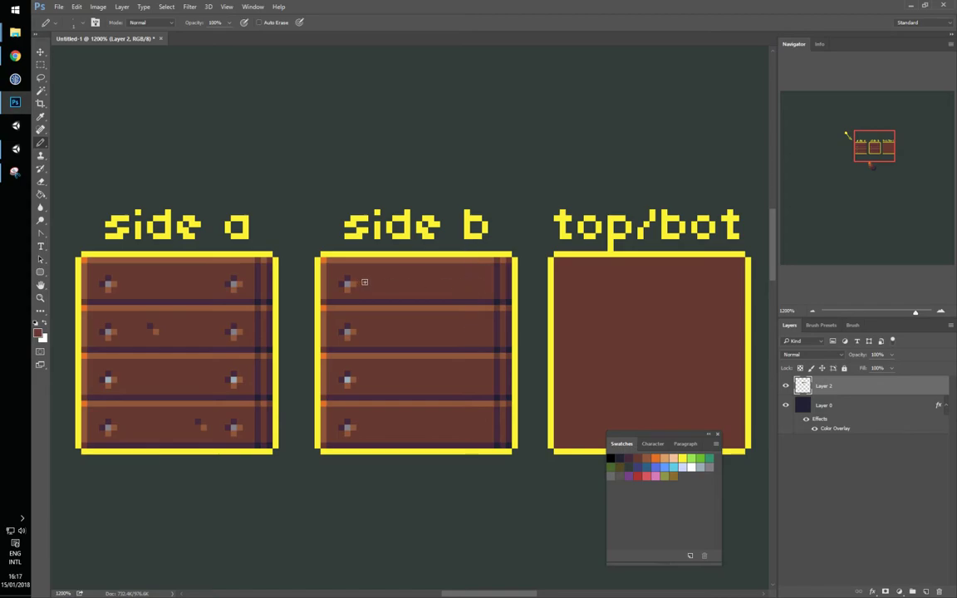
left_click_drag(348, 281, 342, 284)
left_click_drag(343, 330, 346, 335)
left_click_drag(348, 377, 345, 380)
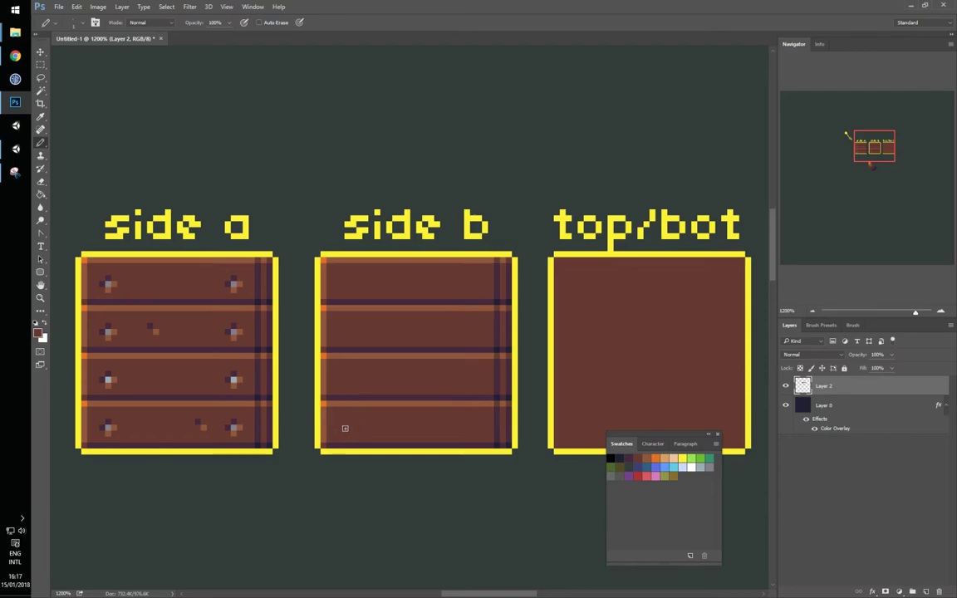
left_click_drag(347, 427, 352, 430)
Draw two parallel blue diagonal lines across side b, rising from lower left to upper right, to outline a brace.
key("m")
key("b")
left_click(638, 467)
left_click(477, 261, "shift")
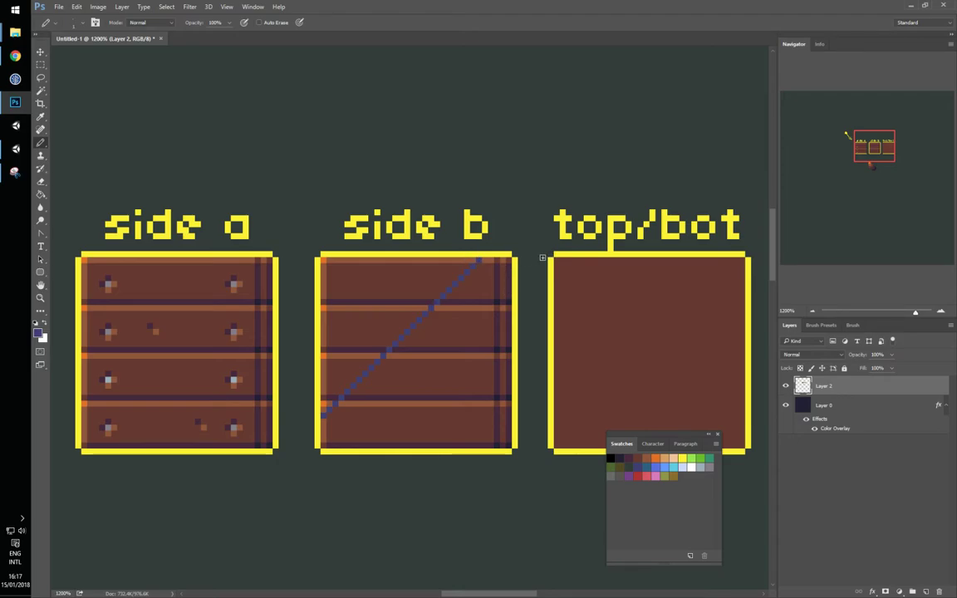
left_click(353, 444)
left_click(473, 336, "shift")
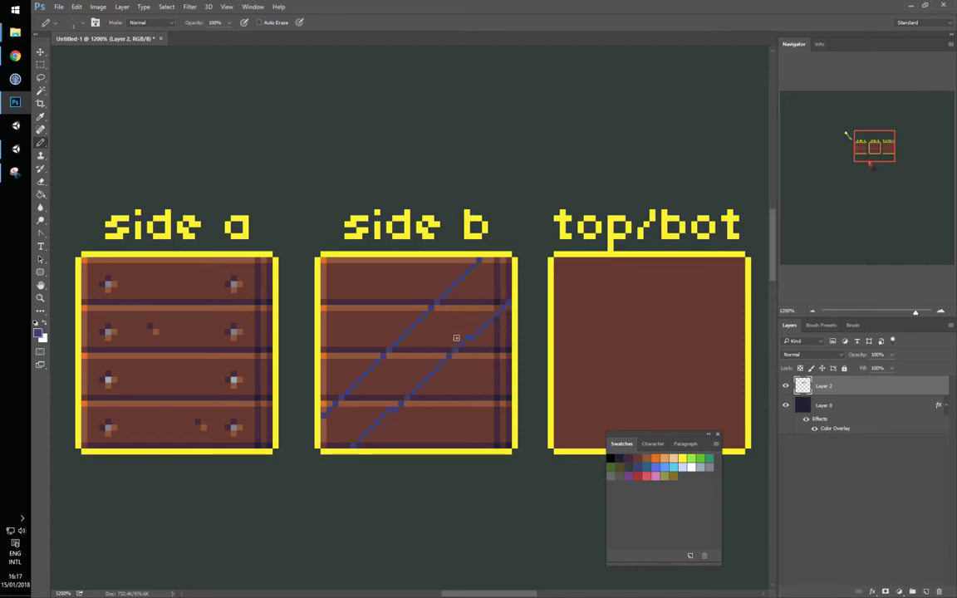
key("ctrl+z")
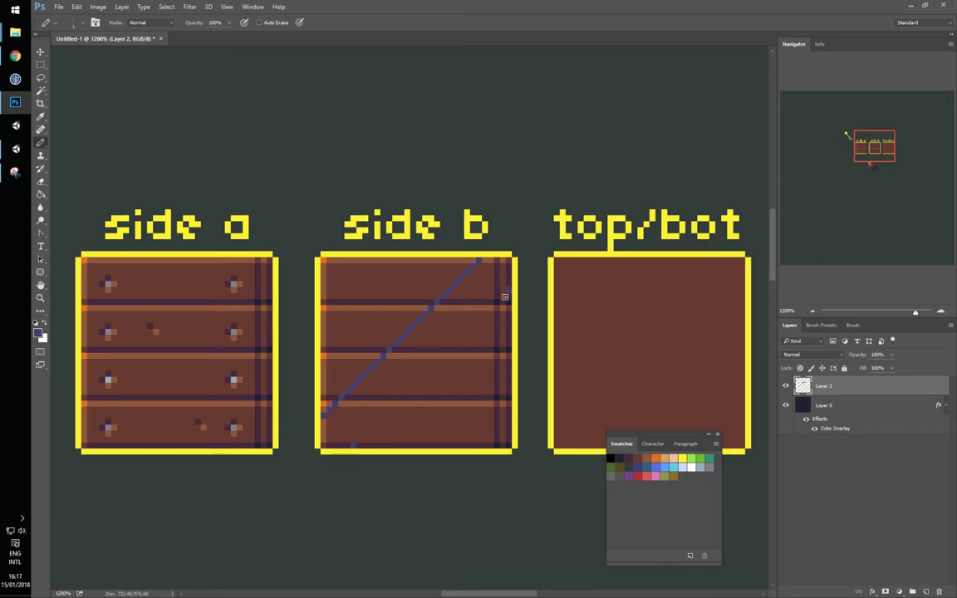
left_click(353, 446, "shift")
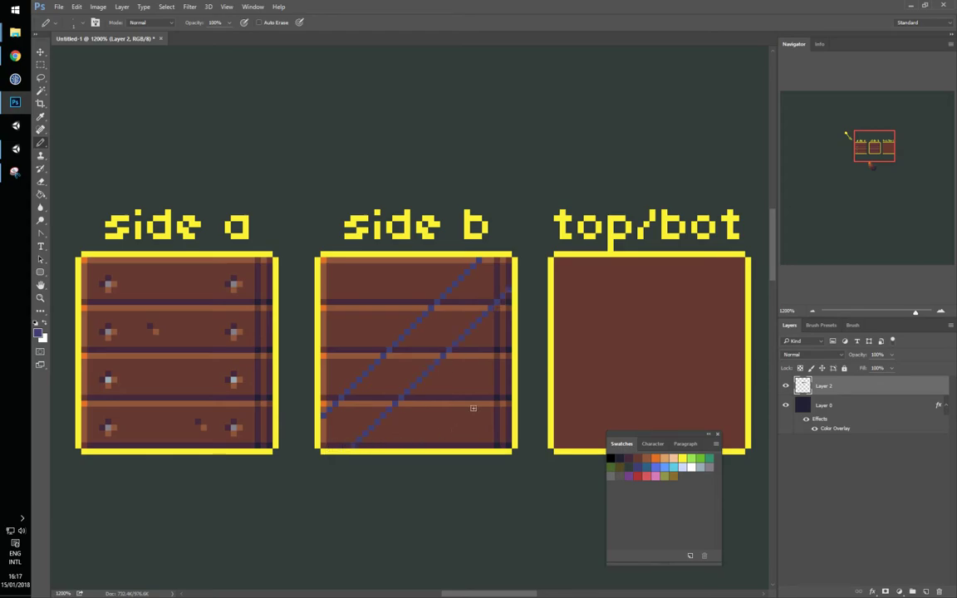
Redraw the brace's upper diagonal edge on side b in light brown and its lower diagonal edge in dark purple.
left_click(324, 409, "alt")
left_click(330, 410)
left_click(479, 261, "shift")
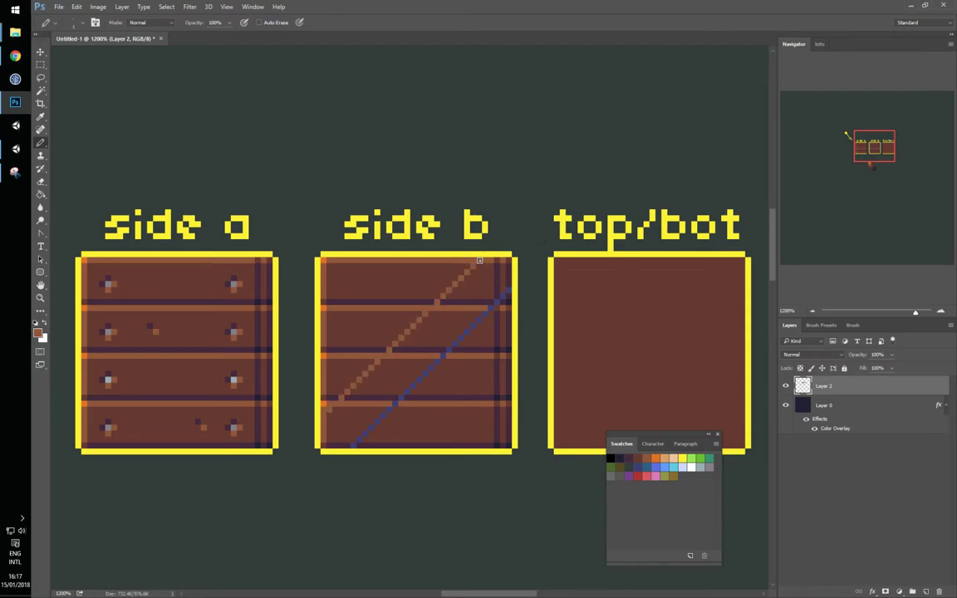
left_click(411, 399, "alt")
left_click(353, 445)
left_click(509, 288, "shift")
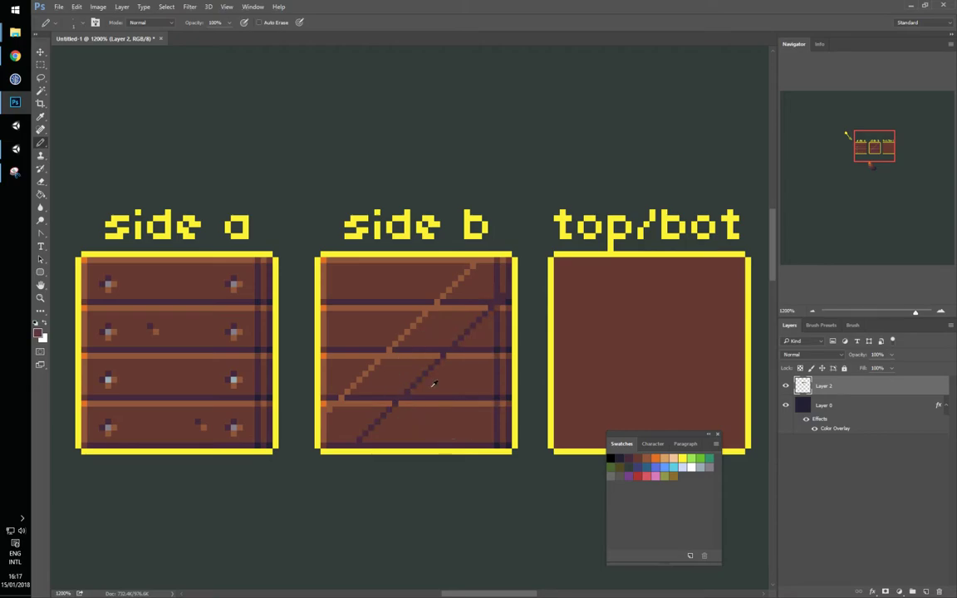
Paint over the horizontal plank lines between side b's two diagonals with the base red-brown to make a solid brace.
left_click_drag(389, 404, 344, 405)
mouse_move(340, 405)
left_mouse_down()
mouse_move(390, 402)
mouse_move(345, 398)
left_mouse_up()
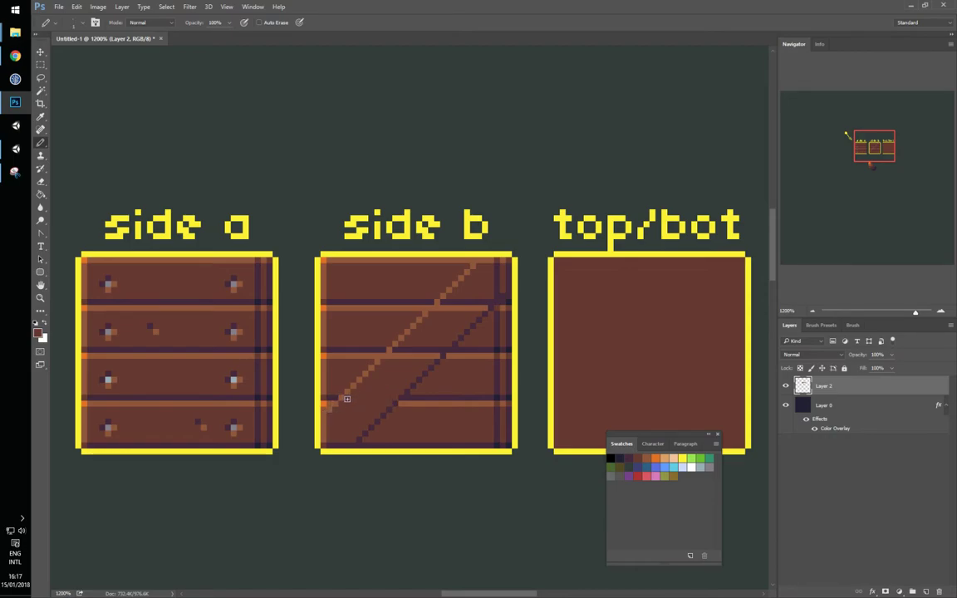
left_click_drag(390, 356, 406, 357)
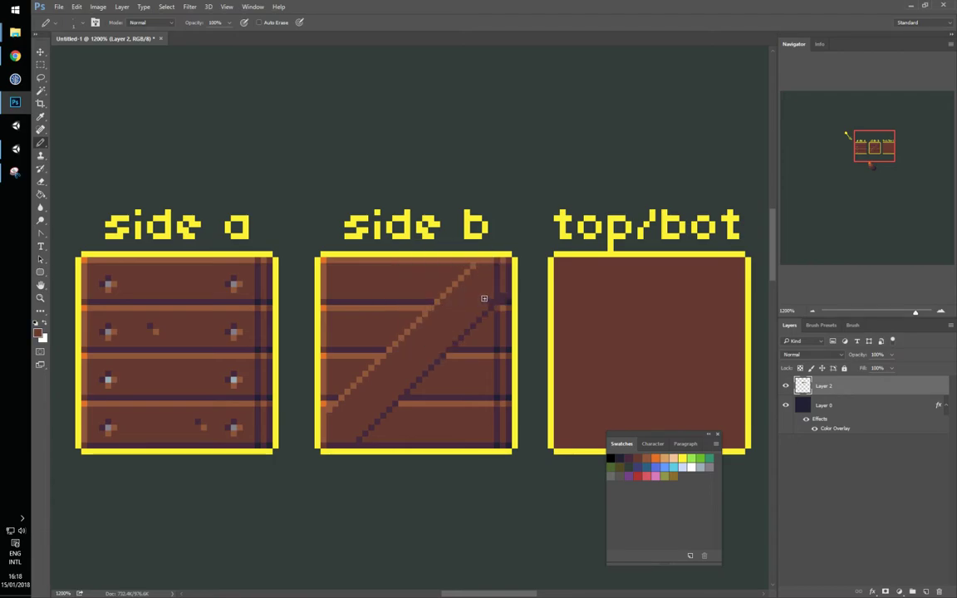
Paint over the vertical post lines inside the upper-right end of side b's brace with the base red-brown.
left_click_drag(496, 291, 496, 266)
left_click(498, 260, "alt")
left_click(493, 292, "alt")
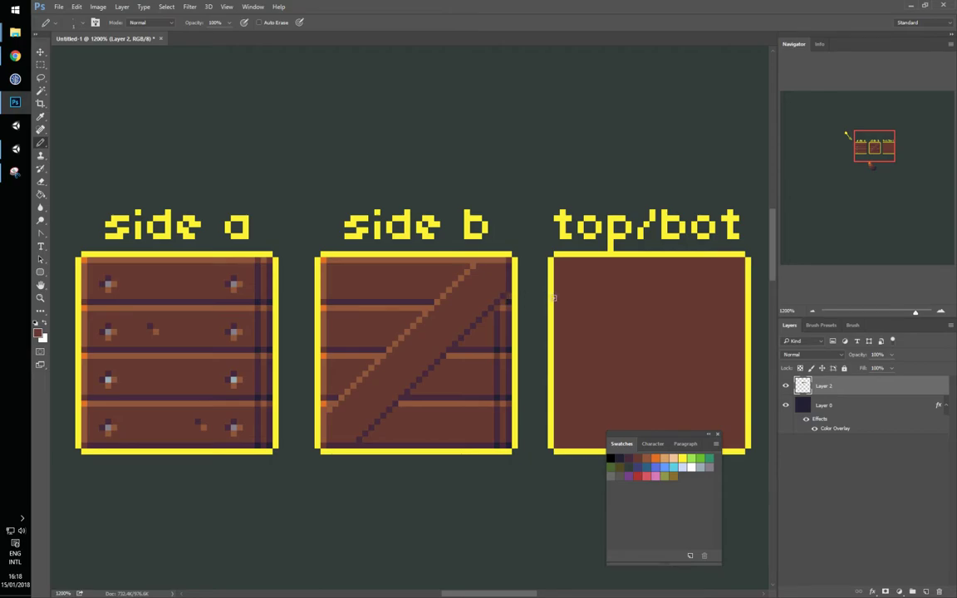
Add orange highlights at both ends of the brace's light upper edge and a dark purple shadow line above it.
left_click(513, 300, "alt")
left_click(508, 300, "alt")
left_click(662, 458)
left_click(445, 425, "alt")
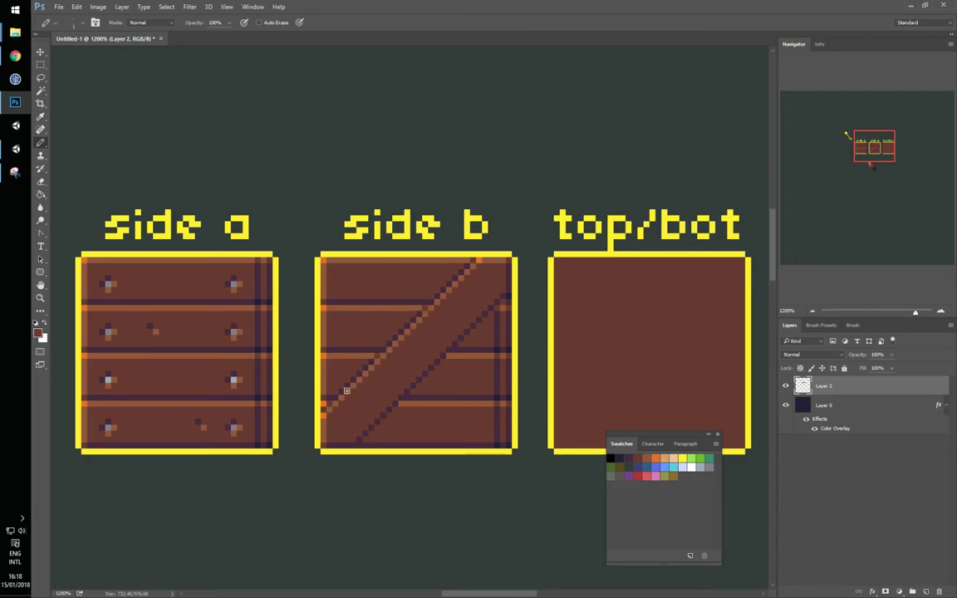
Place darker shadow pixels where side b's dark plank lines meet the brace's diagonal edges.
left_click(496, 397, "alt")
left_click(379, 349)
left_click(425, 304)
left_click(331, 397)
scroll(415, 397, "right", 2)
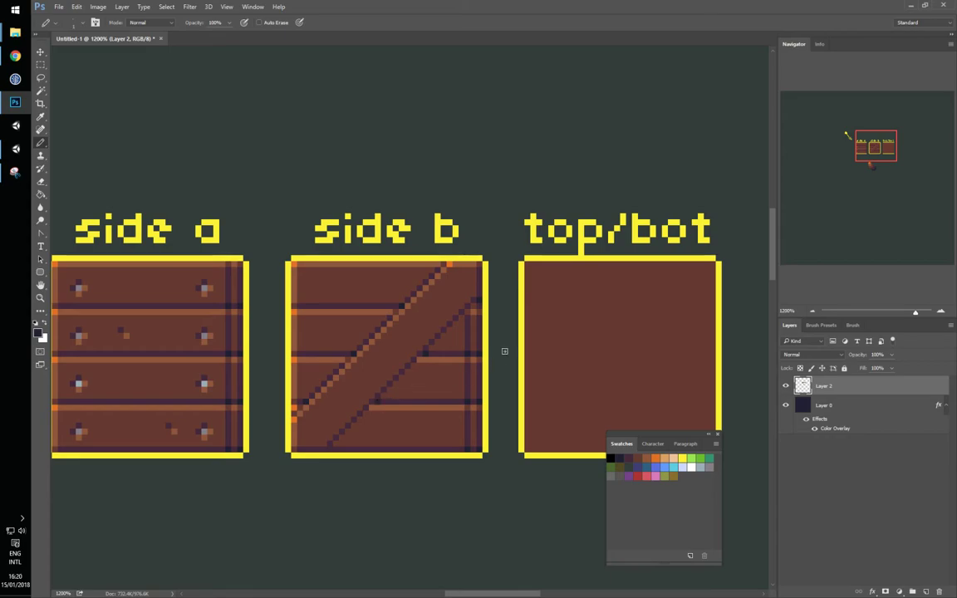
left_click(392, 423, "alt")
Copy side a's nail to the left ends of side b's upper three planks and darken the third nail's overlap with the brace shadow.
key("m")
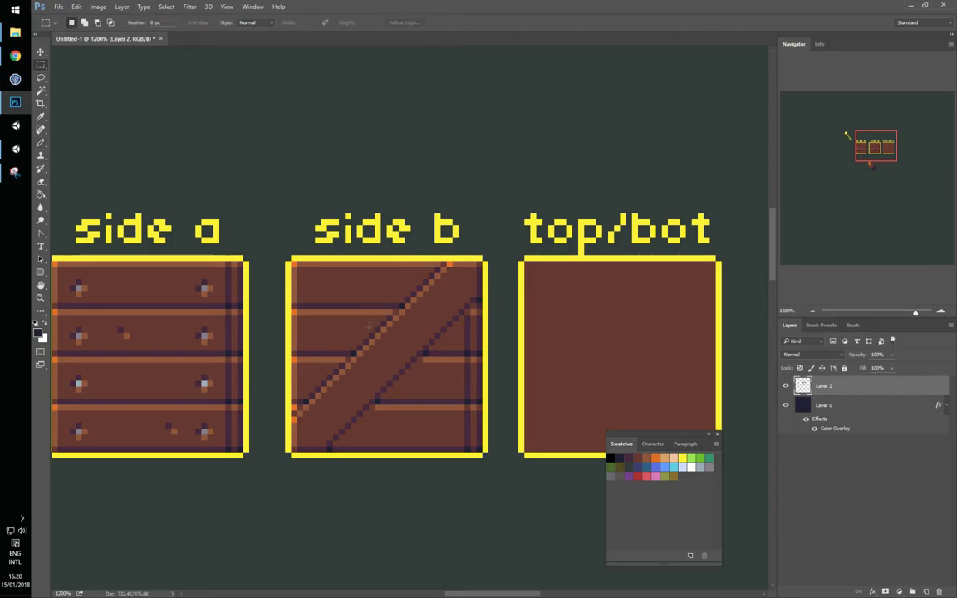
scroll(400, 384, "left", 3)
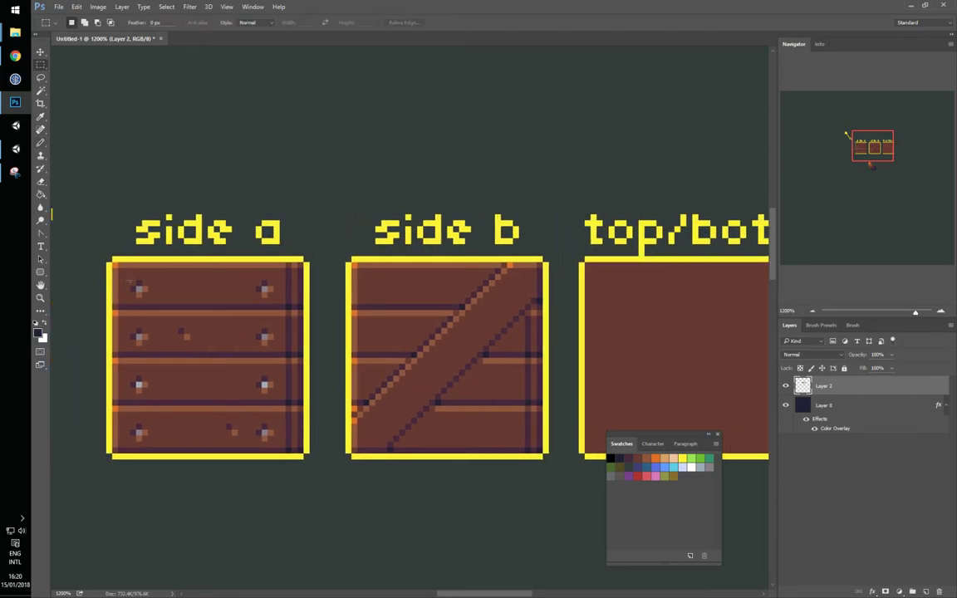
left_click_drag(133, 286, 387, 379)
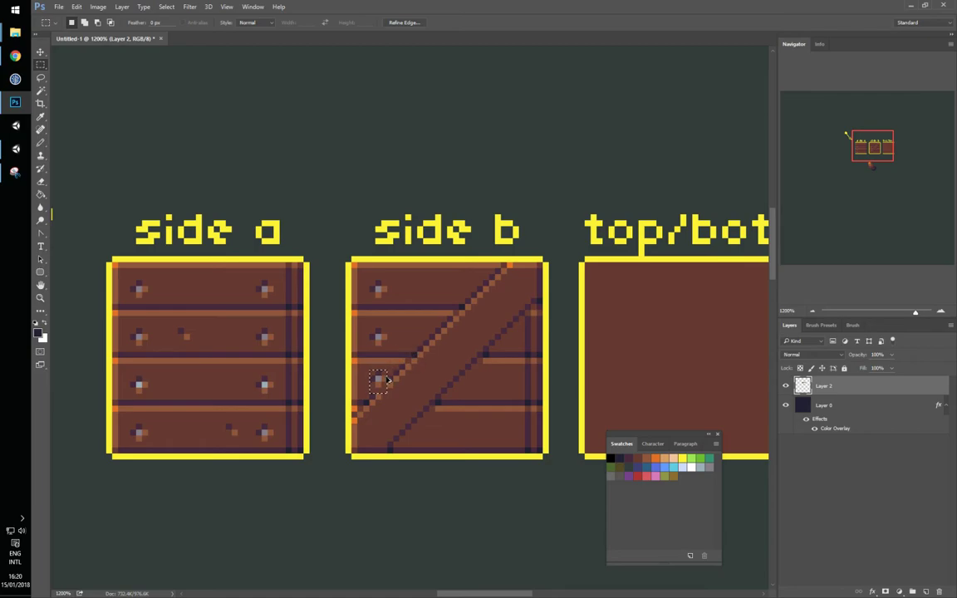
key("ctrl+z")
left_click_drag(393, 328, 369, 346)
key("ctrl+z")
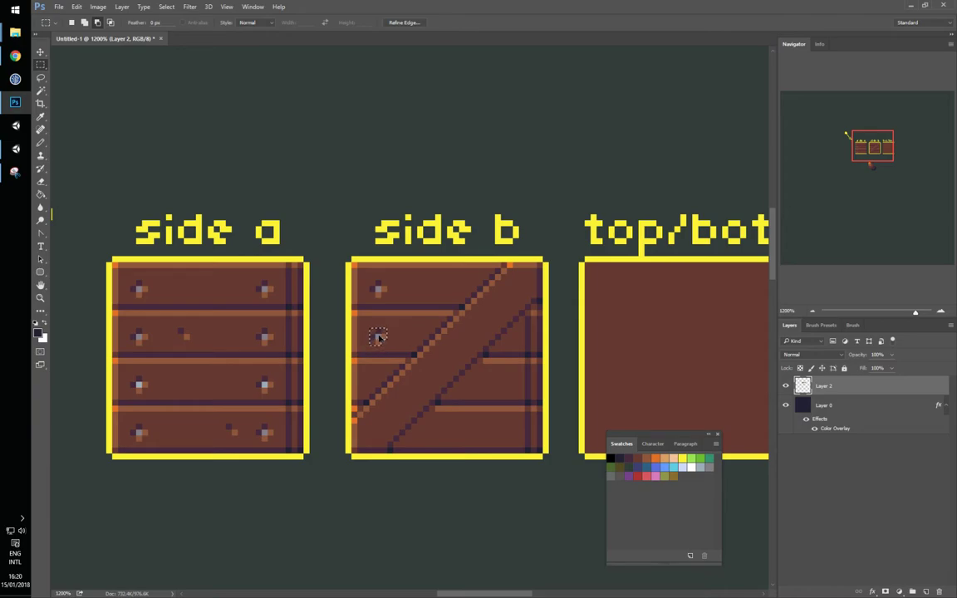
left_click_drag(381, 337, 376, 384)
key("ctrl+d")
key("b")
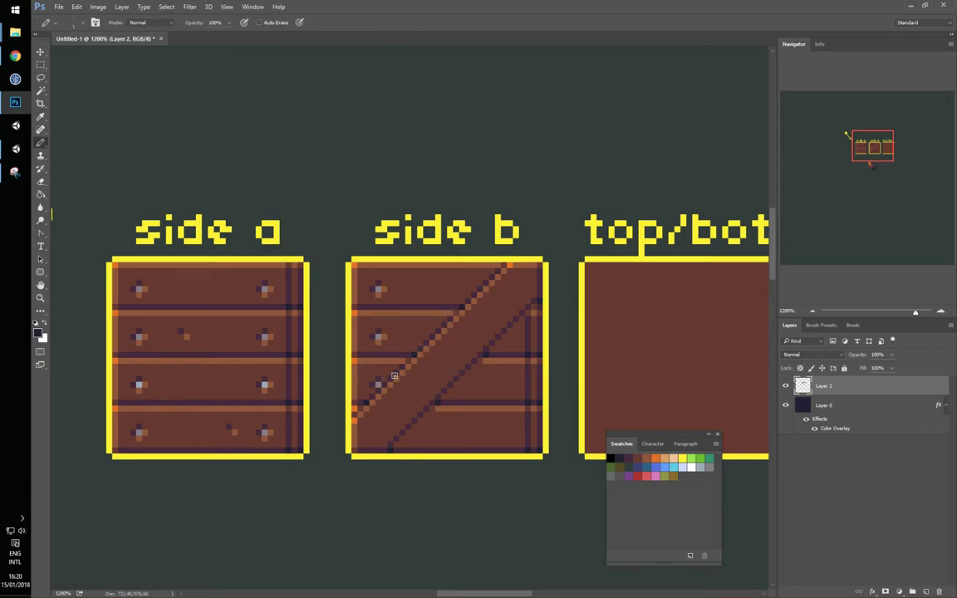
left_click_drag(552, 375, 496, 375)
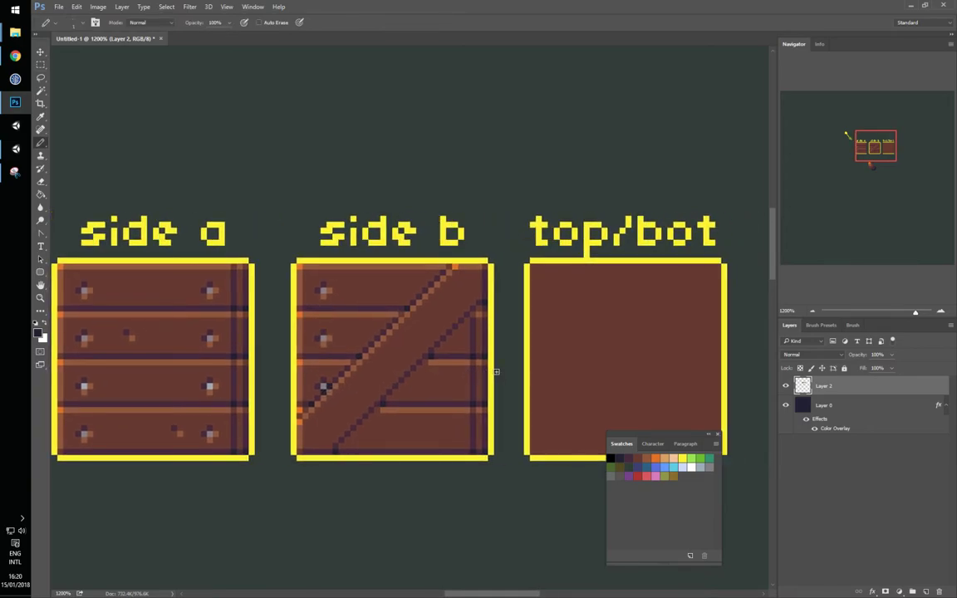
Copy the nail to the right ends of side b's lower three planks and darken the upper one's overlap with the brace edge.
key("m")
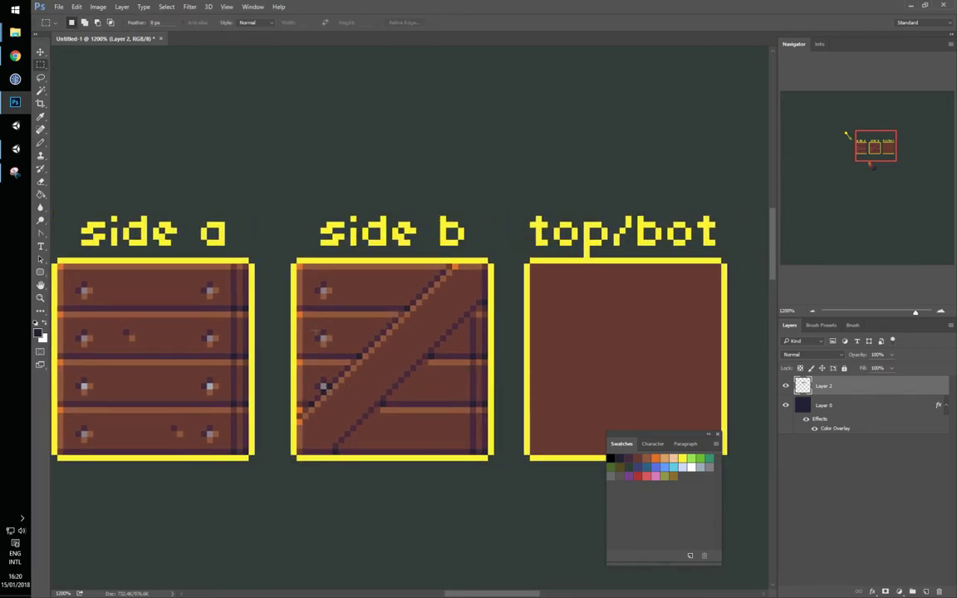
mouse_move(316, 332)
left_mouse_down()
mouse_move(455, 433)
mouse_move(453, 342)
left_mouse_up()
key("ctrl+d")
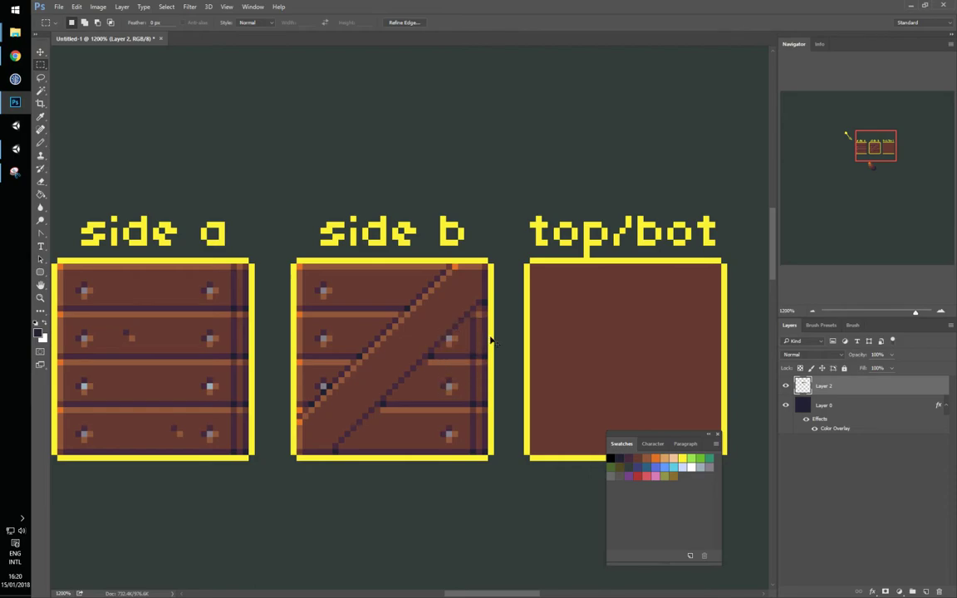
key("b")
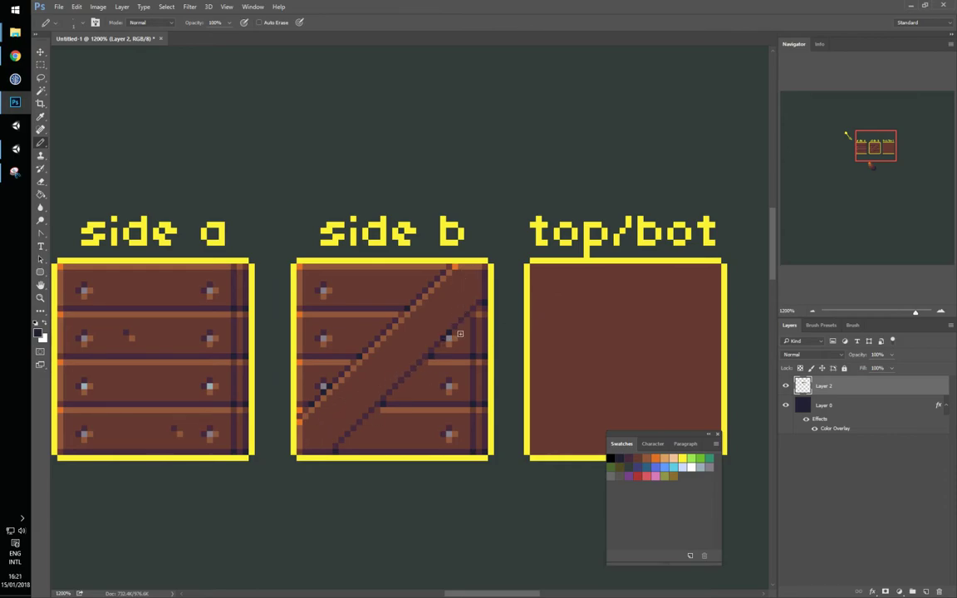
Copy a nail onto the upper-right and lower-left ends of side b's diagonal brace.
key("m")
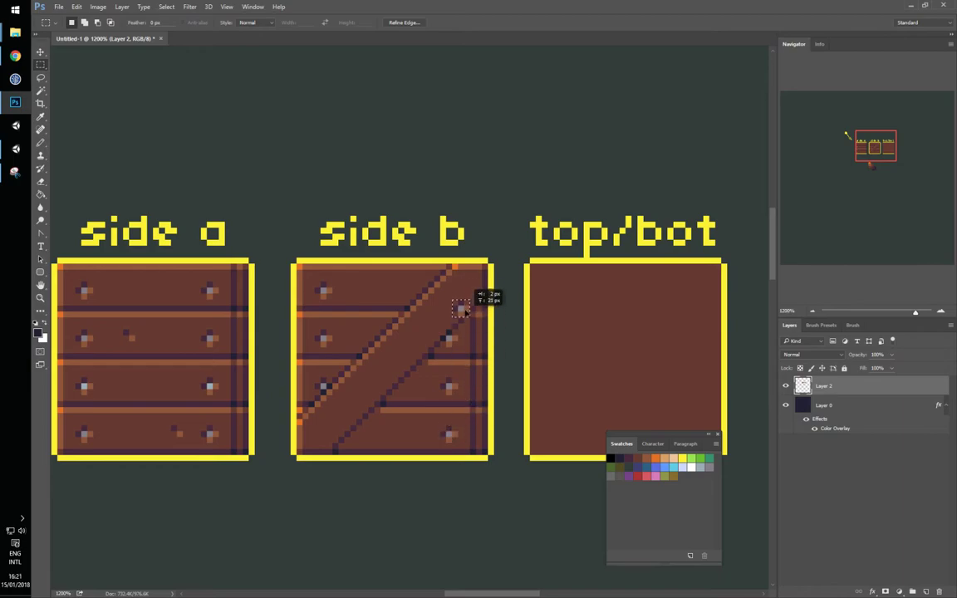
left_click_drag(458, 278, 320, 436)
key("ctrl+d")
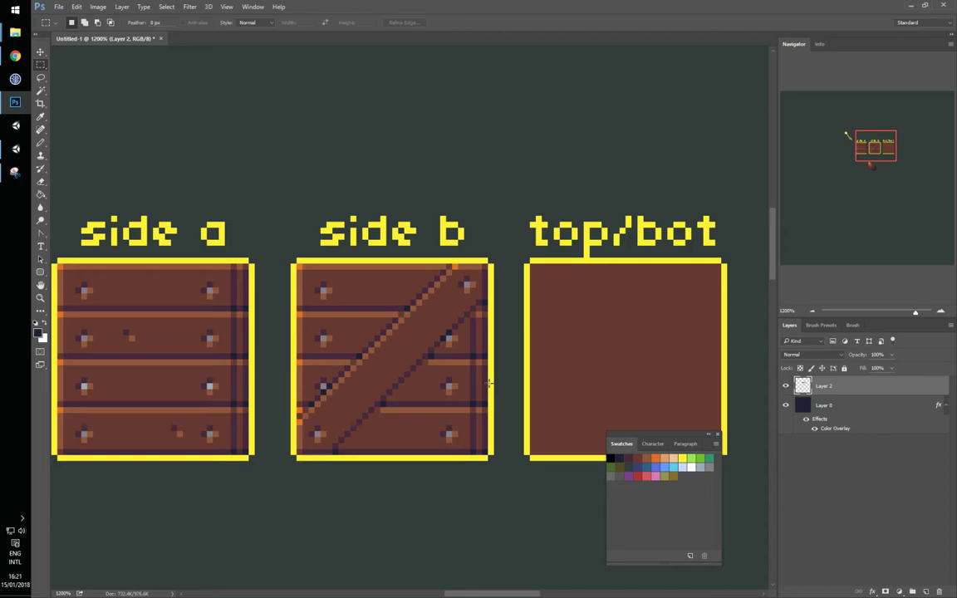
left_click_drag(357, 305, 404, 295)
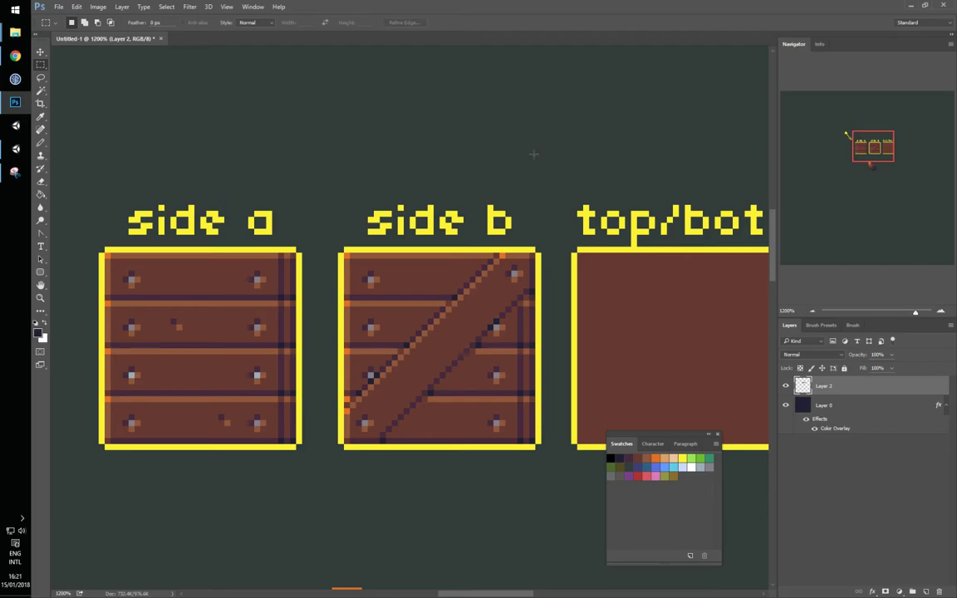
left_click_drag(525, 142, 408, 114)
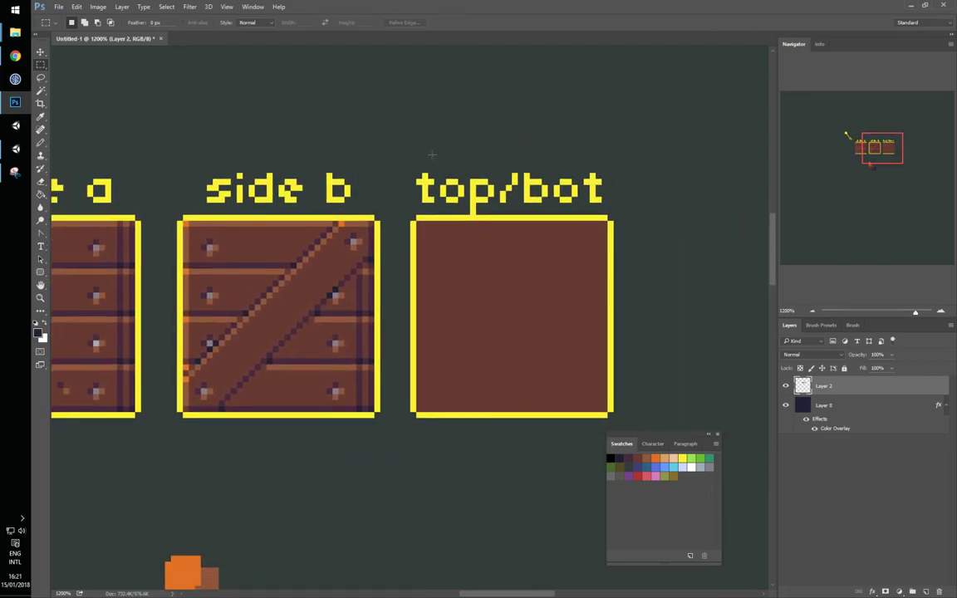
left_click_drag(466, 227, 512, 224)
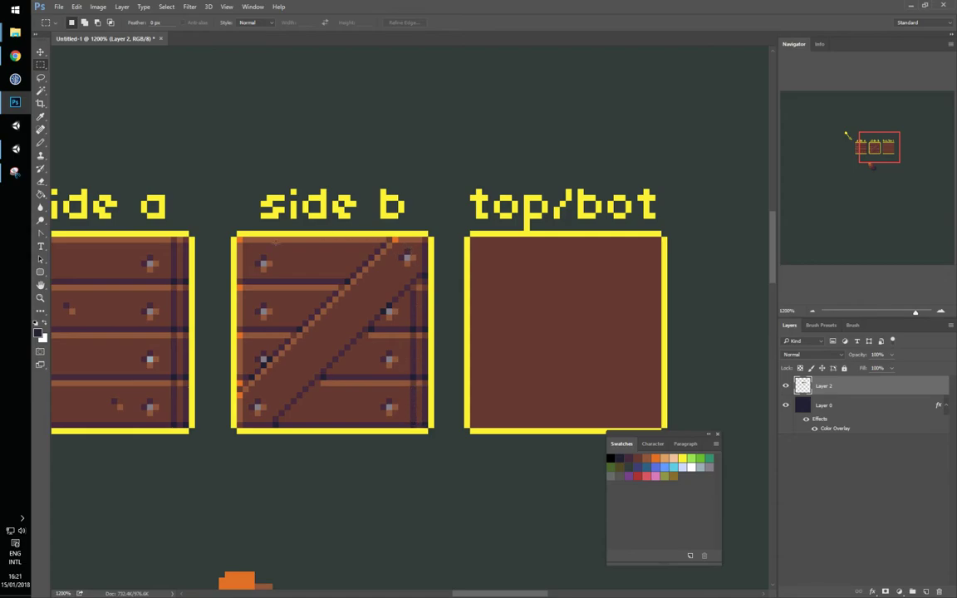
Copy the highlighted upper strip of a side texture to a new layer along the lower edge of the top/bot square.
left_click_drag(237, 239, 235, 268)
key("ctrl+d")
mouse_move(71, 243)
left_mouse_down()
mouse_move(257, 248)
mouse_move(698, 323)
mouse_move(720, 411)
left_mouse_up()
key("ctrl+j")
left_click_drag(683, 367, 589, 352)
left_click_drag(567, 385, 572, 391)
Draw light brown lines up the right side and across the upper edge of the top/bot square.
key("b")
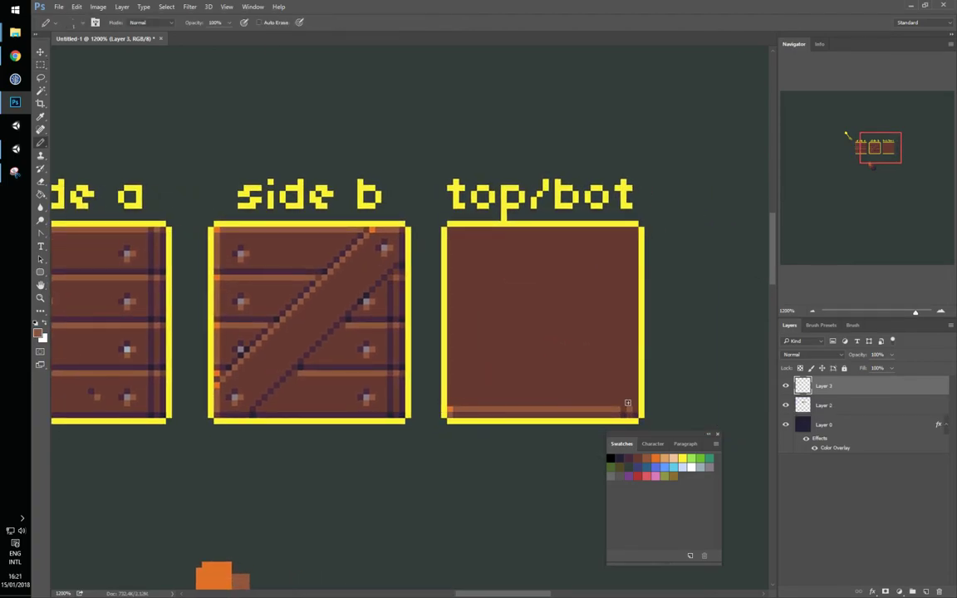
left_click_drag(631, 407, 626, 240)
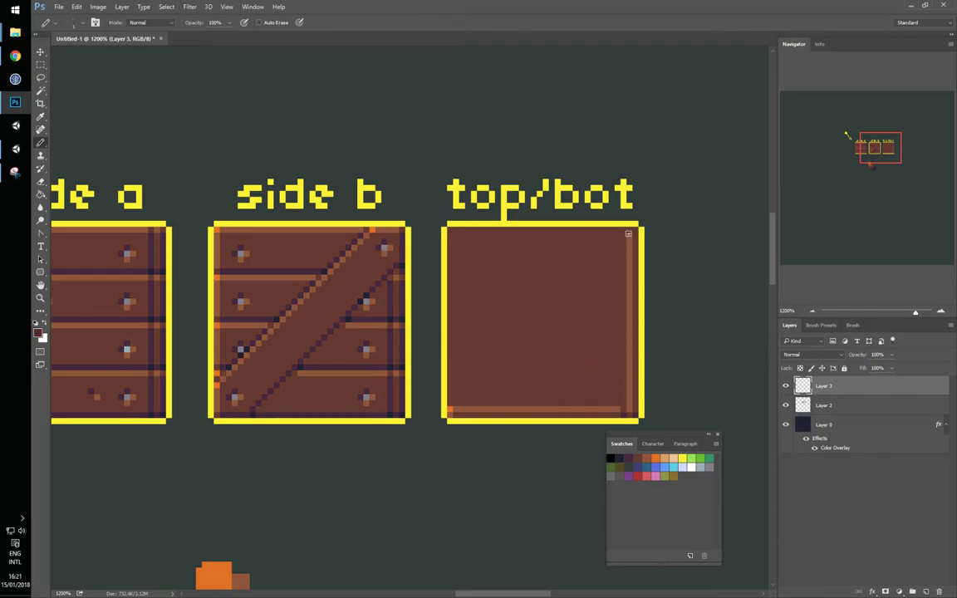
left_click_drag(622, 230, 451, 227)
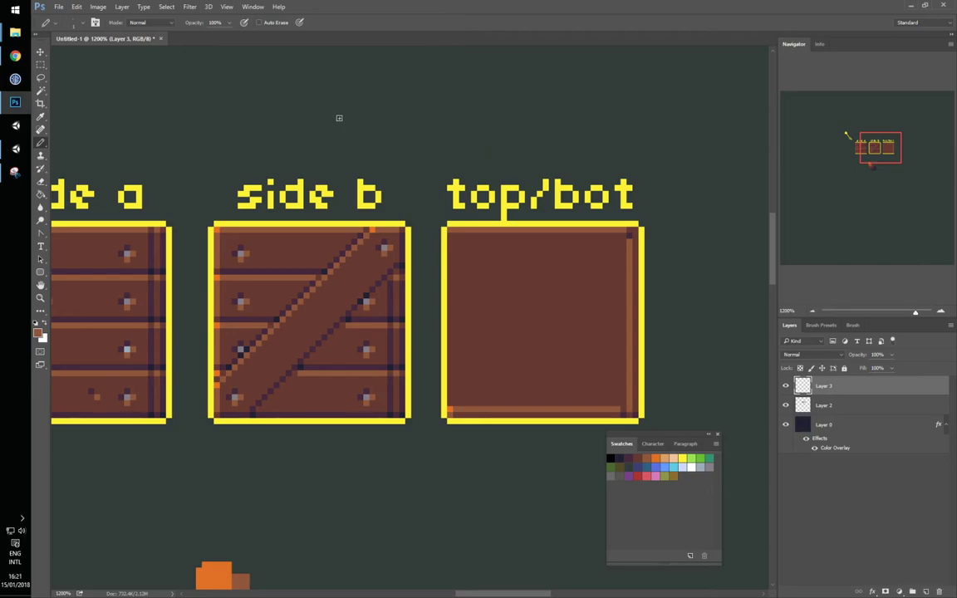
Switch to Unity, examine the reference crate's rim from above and from the side, and return to Photoshop.
left_click(14, 149)
left_click_drag(463, 201, 672, 258)
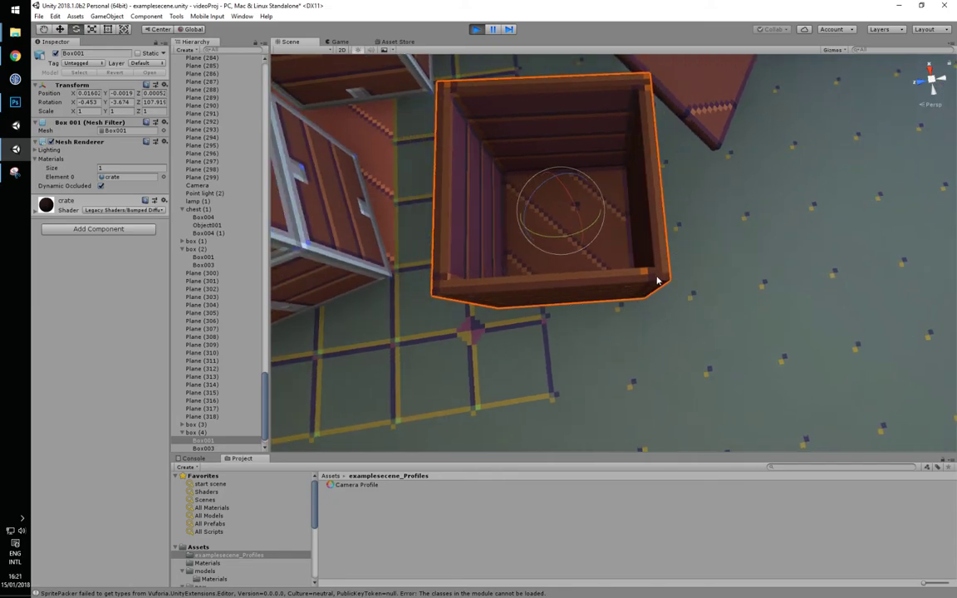
left_click_drag(648, 287, 555, 188)
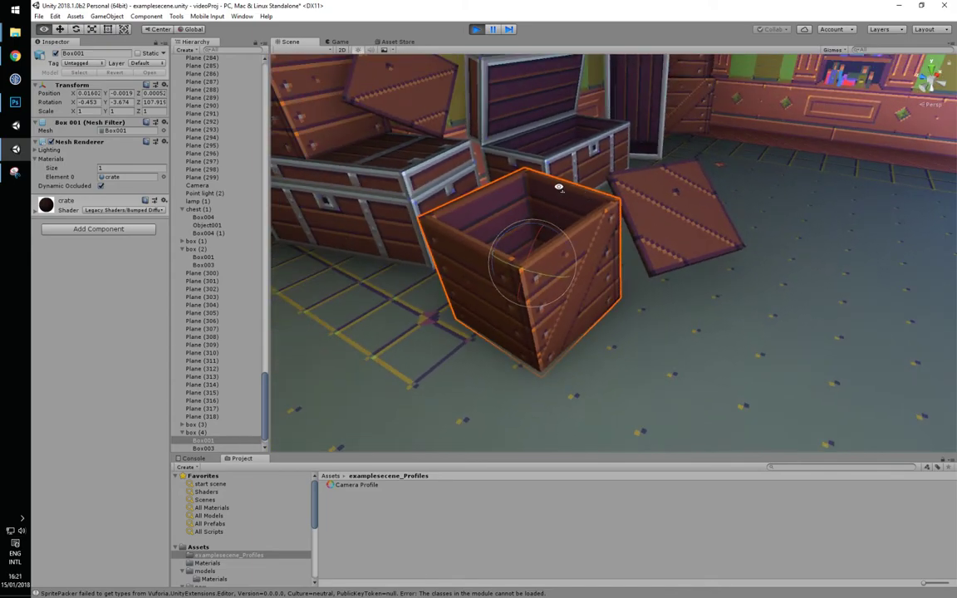
key("alt+Tab")
left_click_drag(530, 251, 568, 274)
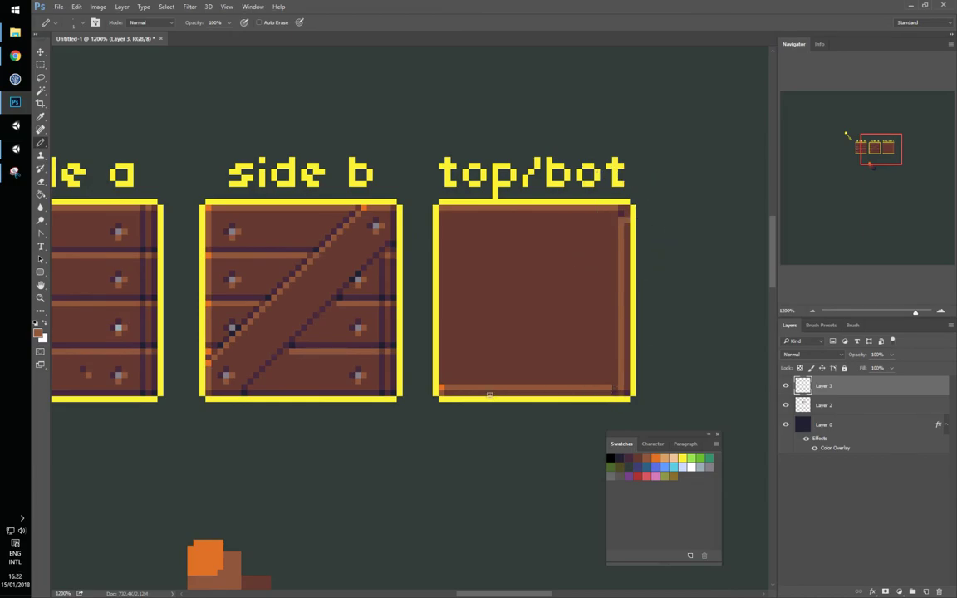
Try orange and dark corner pixels on the top/bot frame with a light brown line along its left edge.
left_click(442, 386)
left_click(621, 220)
left_click(622, 212, "alt")
left_click(624, 387)
left_click(628, 393, "alt")
left_click(444, 207)
left_click_drag(442, 382, 442, 212)
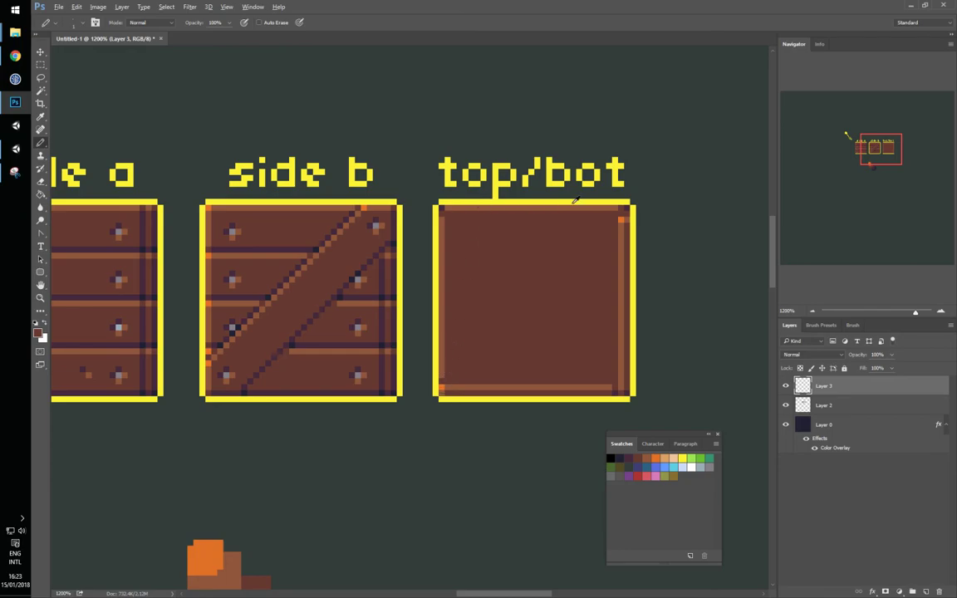
Try an orange highlight near top/bot's upper-left corner, and repaint the upper and left edges in the base red-brown.
left_click(622, 218, "alt")
left_click(459, 215, "alt")
left_click(439, 210, "alt")
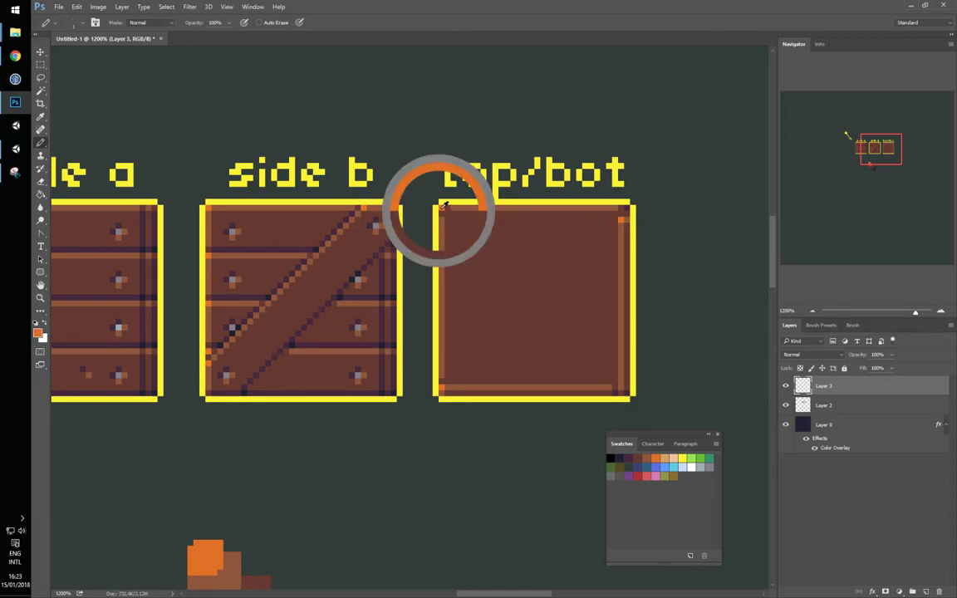
left_click(453, 209)
left_click(461, 208, "alt")
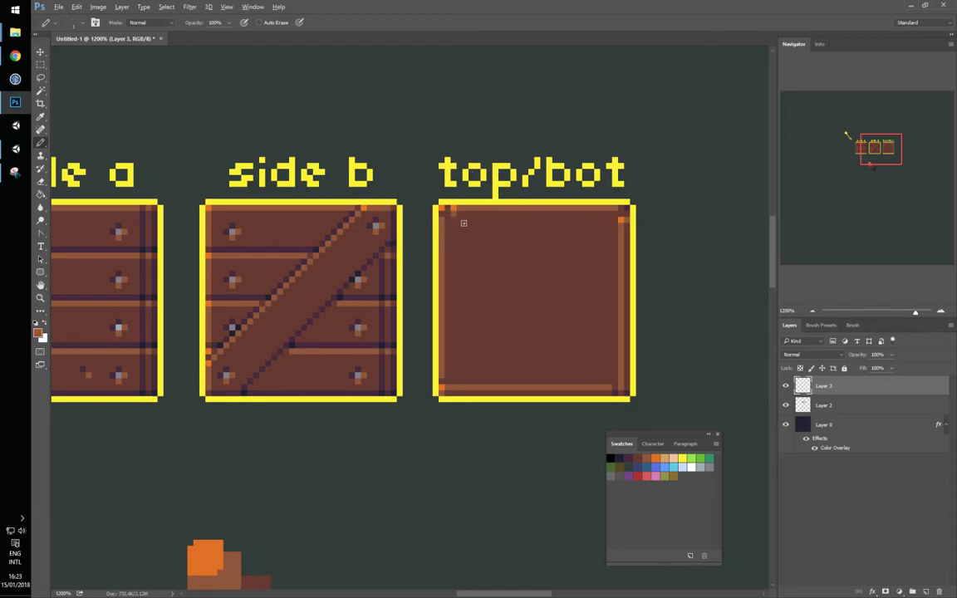
left_click(447, 218, "alt")
mouse_move(625, 209)
left_mouse_down()
mouse_move(440, 207)
mouse_move(443, 371)
left_mouse_up()
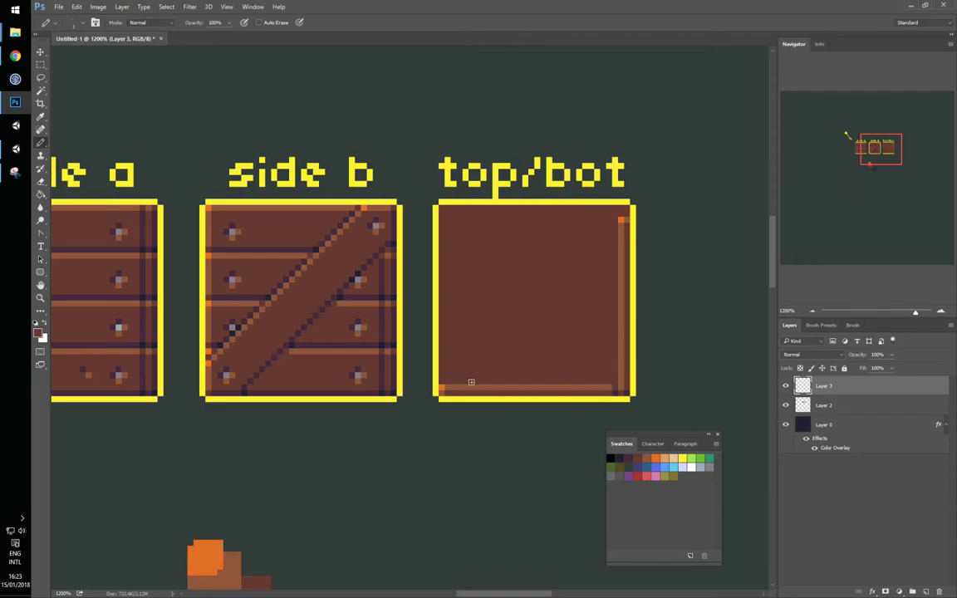
Extend top/bot's right frame line down to an orange lower-right corner pixel and shade its upper end with red-brown and dark purple.
left_click(441, 387, "alt")
left_click(619, 391)
left_click(606, 385, "alt")
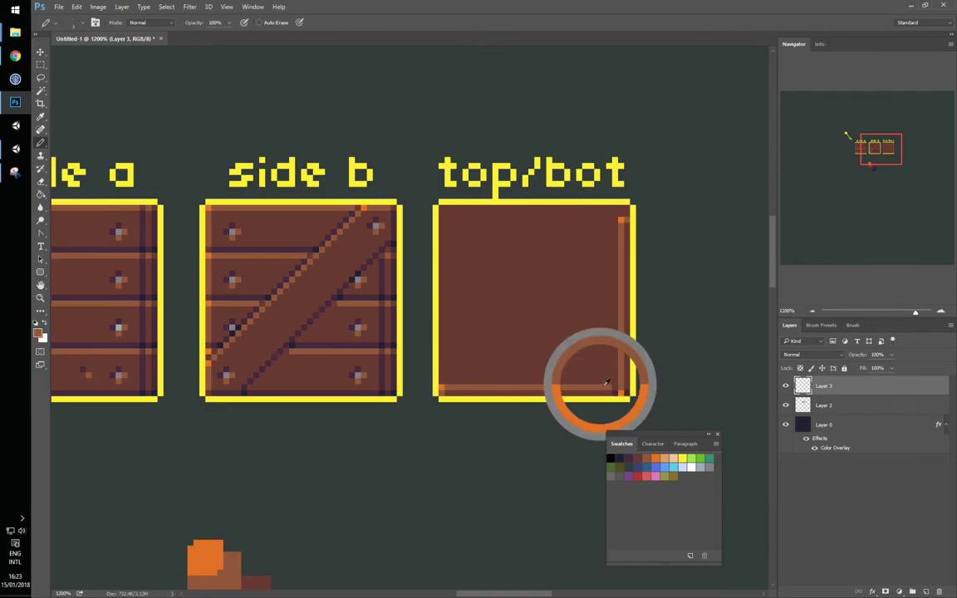
left_click(615, 224, "alt")
left_click_drag(619, 226, 626, 219)
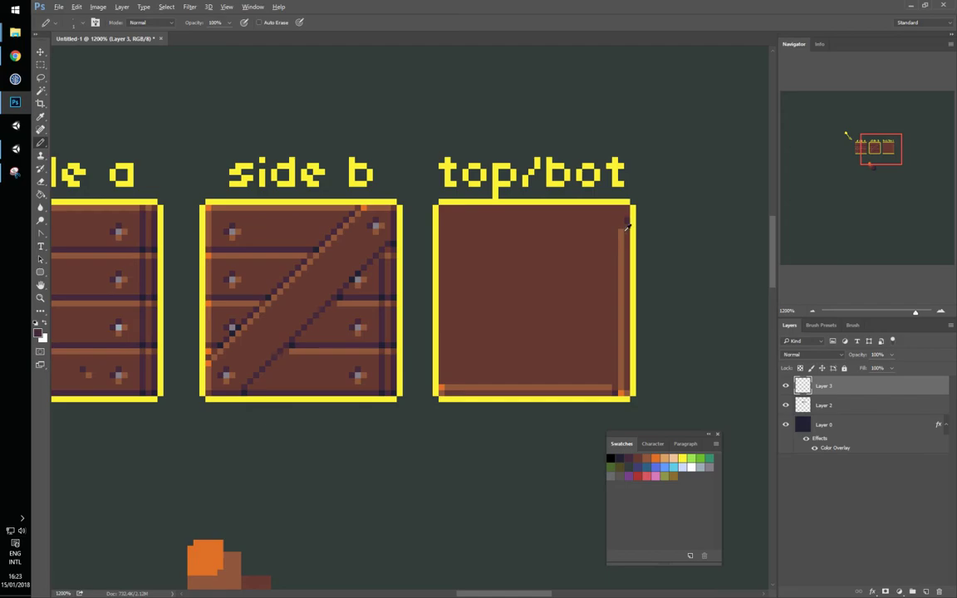
left_click(622, 393, "alt")
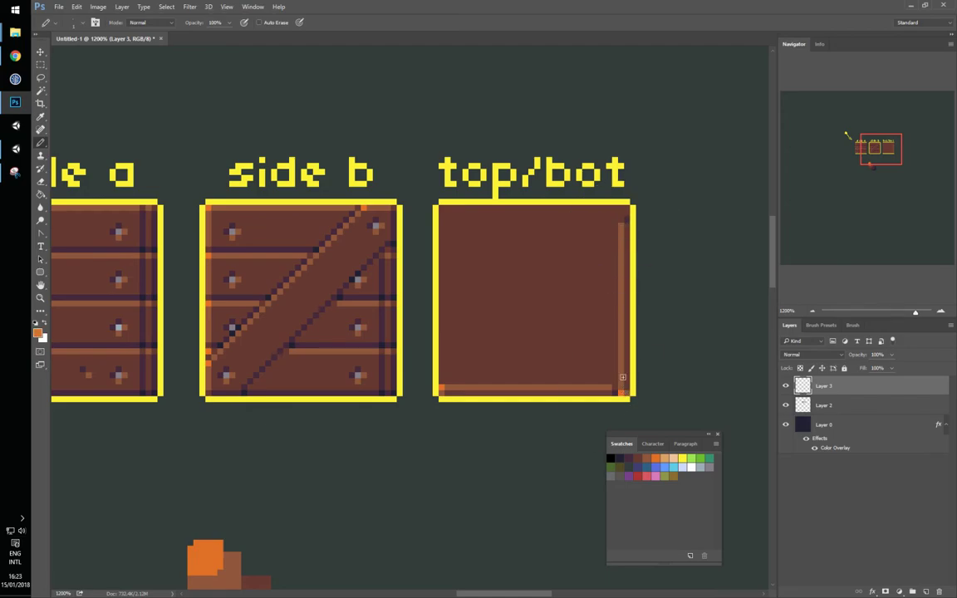
left_click(627, 229, "alt")
Draw light brown lines inside top/bot's upper and left edges, with orange pixels at the upper corners.
left_click(622, 213, "alt")
left_click_drag(622, 214, 457, 218)
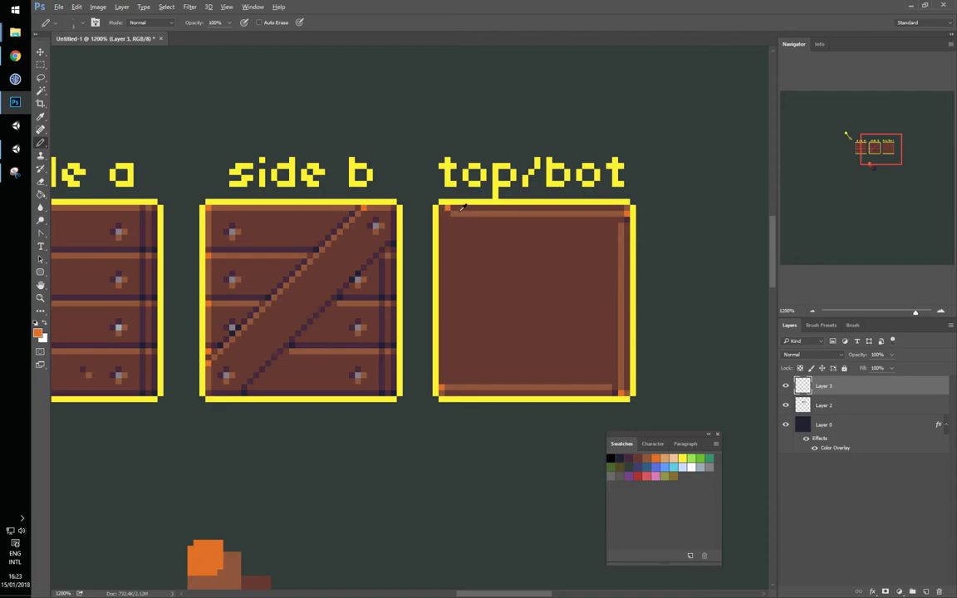
left_click(457, 207, "alt")
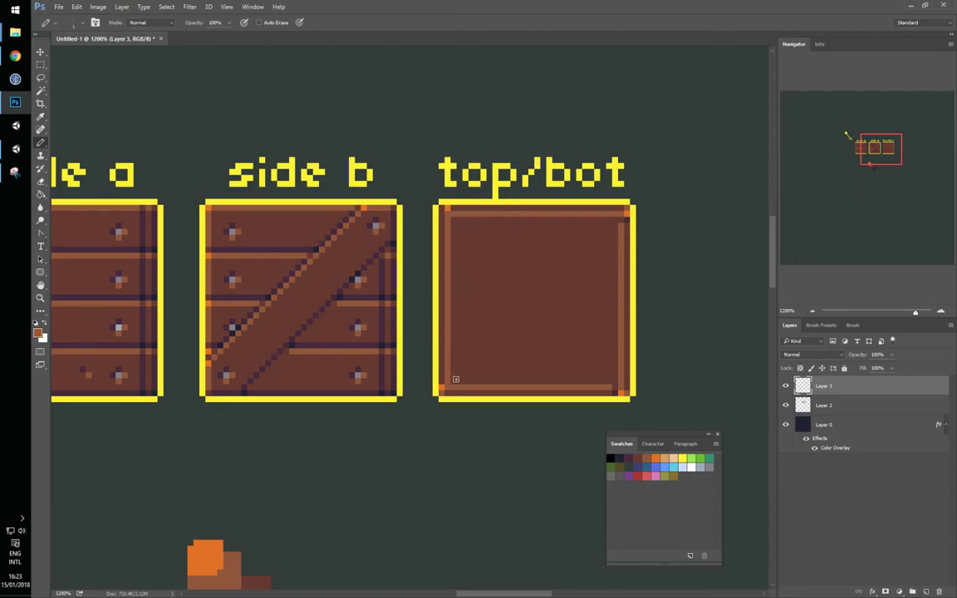
left_click(447, 385, "shift")
Retouch the top/bot frame's corner joints with orange highlights and darker pixels between the boards.
left_click(443, 384, "alt")
left_click(451, 212, "alt")
left_click(449, 221, "alt")
left_click(579, 211, "alt")
left_click(627, 214, "alt")
left_click(447, 209)
Draw a dark purple shadow outline along the inner edge of the whole top/bot frame.
left_click(458, 218, "alt")
left_click(558, 353, "alt")
left_click(616, 219, "shift")
left_click(613, 381, "shift")
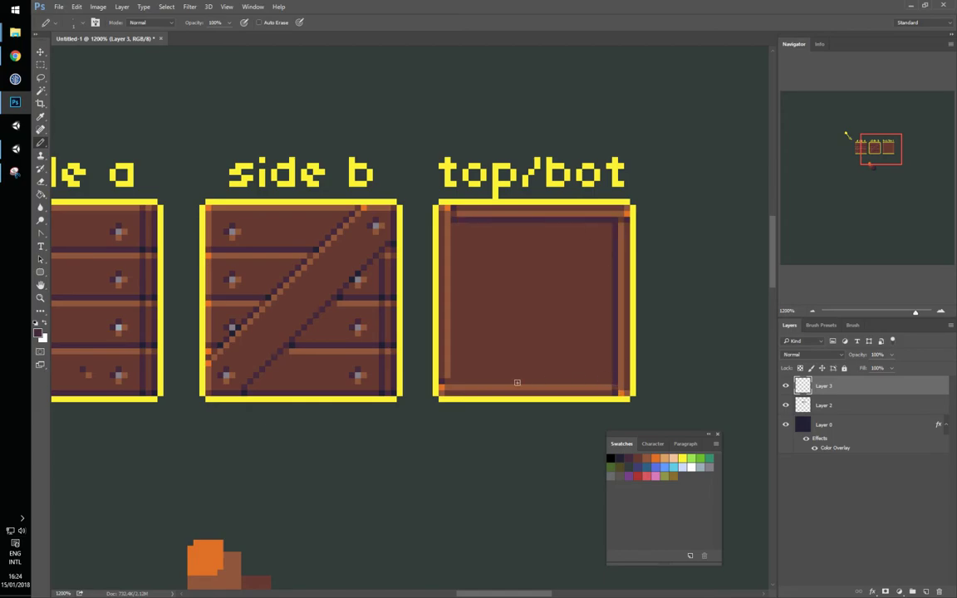
left_click(452, 382, "shift")
left_click(453, 222, "shift")
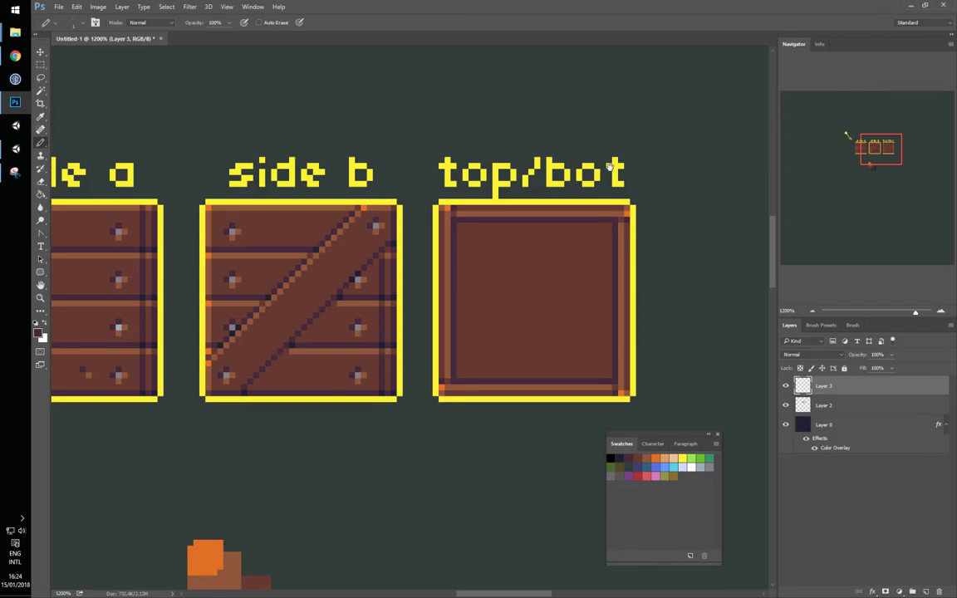
left_click_drag(624, 169, 628, 191)
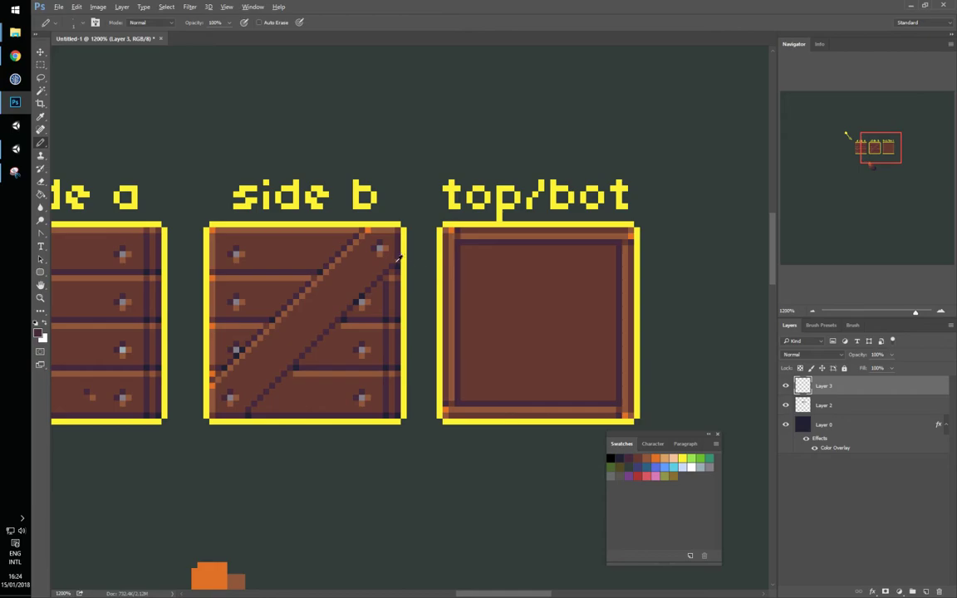
Draw four parallel light brown diagonal lines, rising to the right, across top/bot's inner panel.
left_click(358, 240, "alt")
left_click_drag(529, 306, 507, 312)
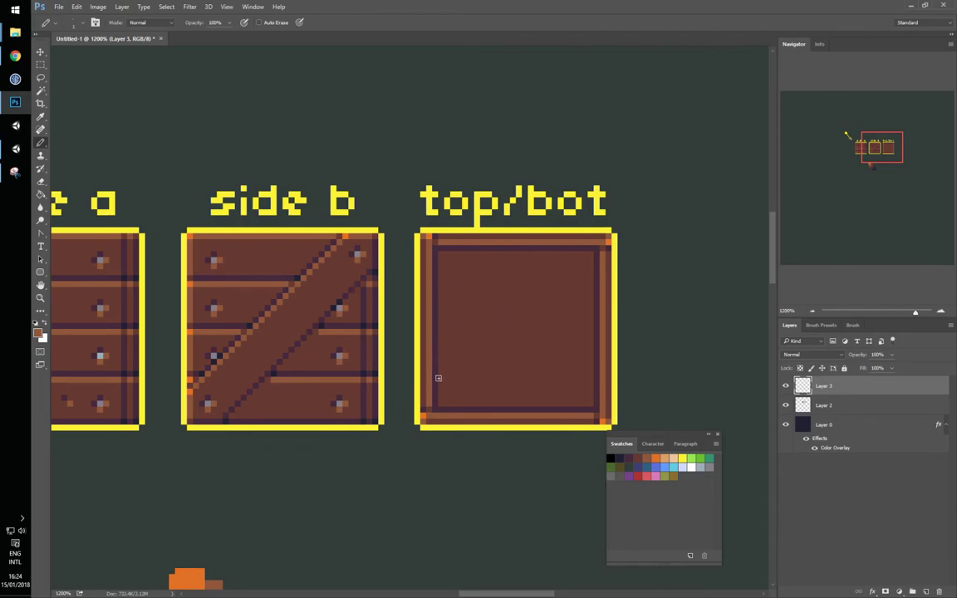
left_click(546, 252, "shift")
key("ctrl+z")
left_click(561, 254)
left_click(441, 373, "shift")
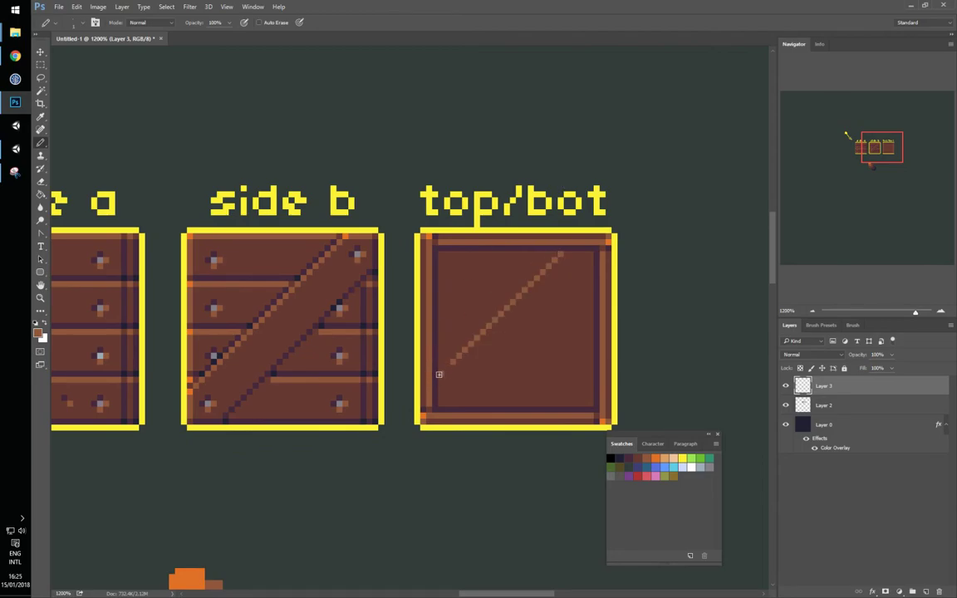
left_click(475, 404)
left_click(590, 290, "shift")
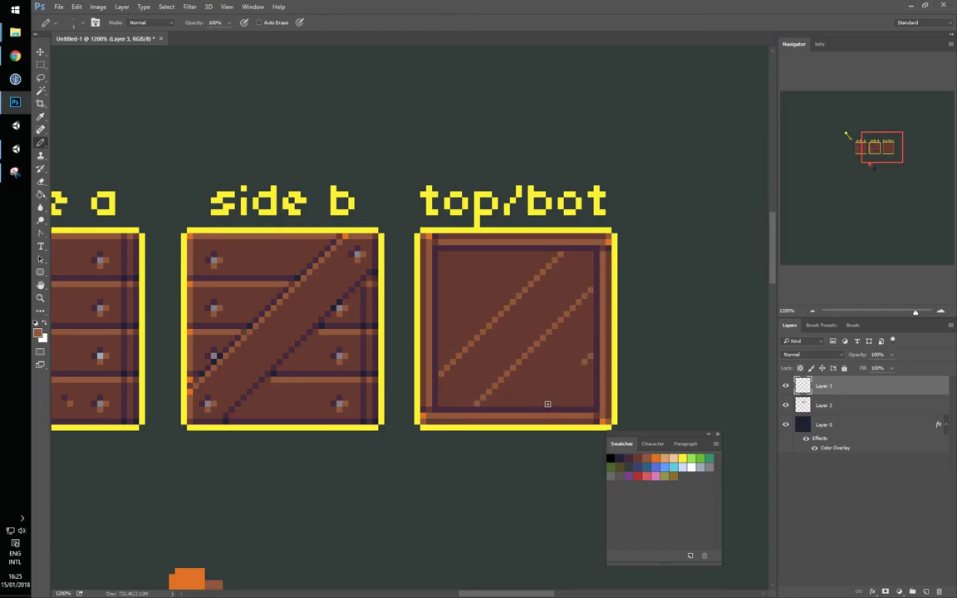
left_click(590, 354)
left_click(549, 402, "shift")
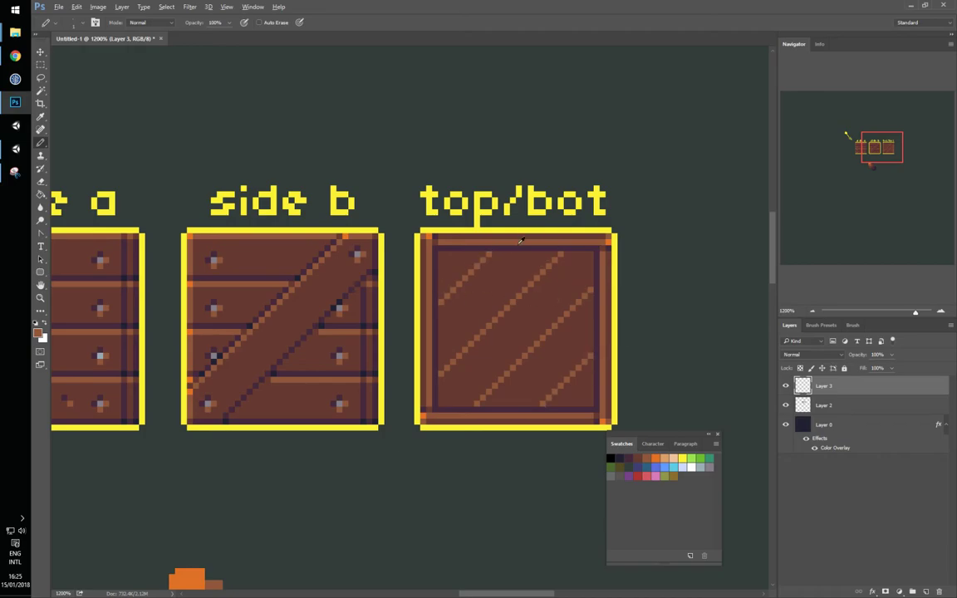
Draw dark purple shadow lines alongside top/bot's diagonal highlights and darken their ends at the frame with dark navy pixels.
left_click(477, 250, "alt")
left_click(441, 368, "shift")
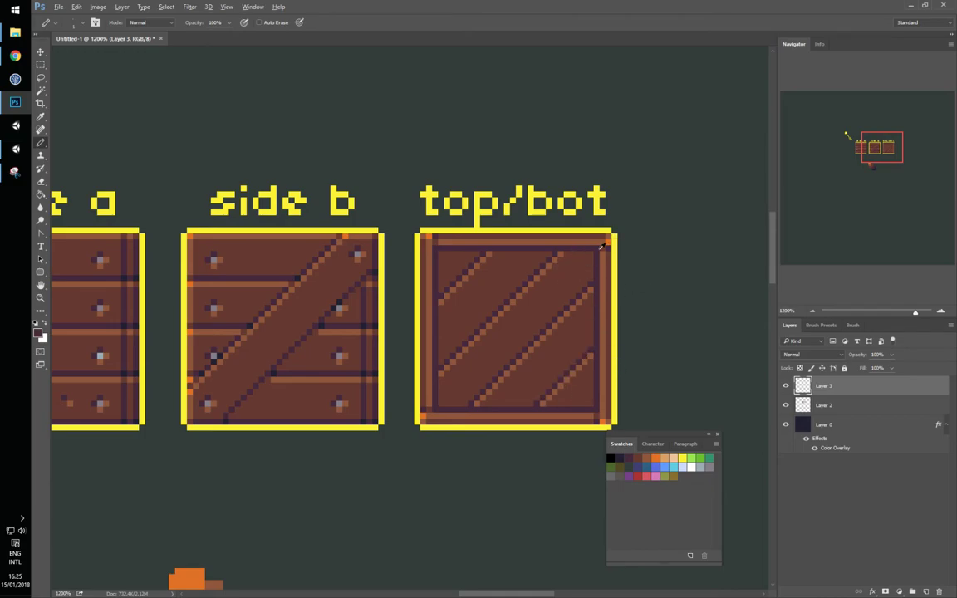
left_click(626, 457)
left_click_drag(629, 289, 537, 318)
Copy the merged top/bot texture to a new layer and place the copy beside the original.
key("m")
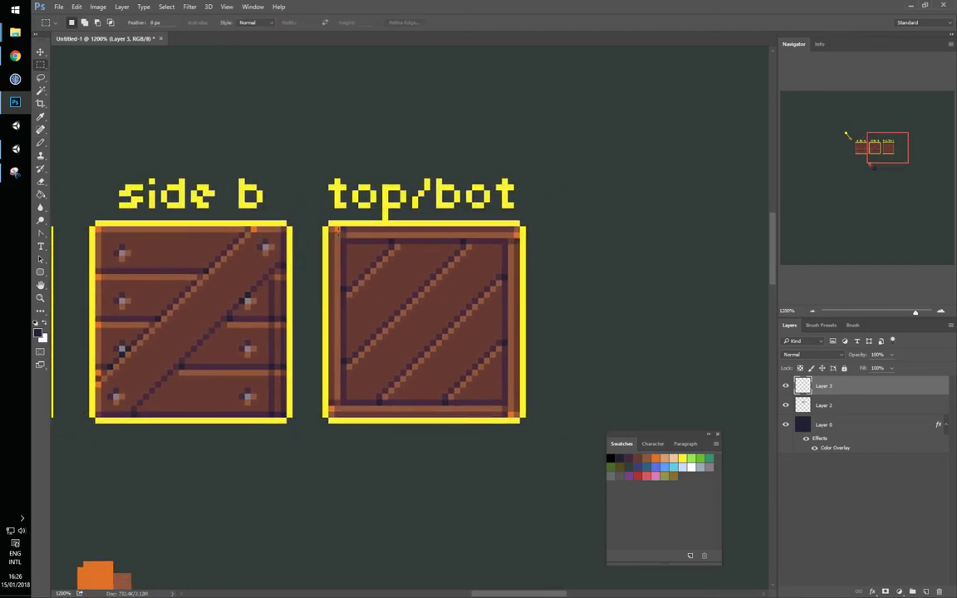
left_click_drag(329, 229, 521, 416)
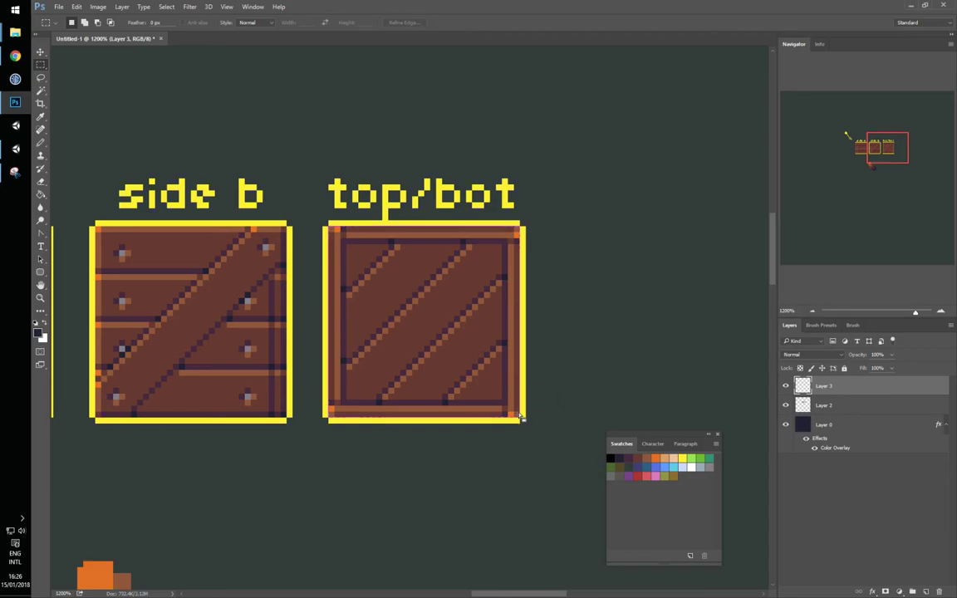
left_click_drag(450, 356, 663, 350, "ctrl+alt")
key("ctrl+z")
key("ctrl+shift+c")
key("ctrl+v")
mouse_move(408, 337)
left_mouse_down("ctrl")
mouse_move(635, 335)
mouse_move(546, 339)
left_mouse_up("ctrl")
Paint a small knot of dark and light brown pixels on the copied texture and place it back over top/bot.
key("b")
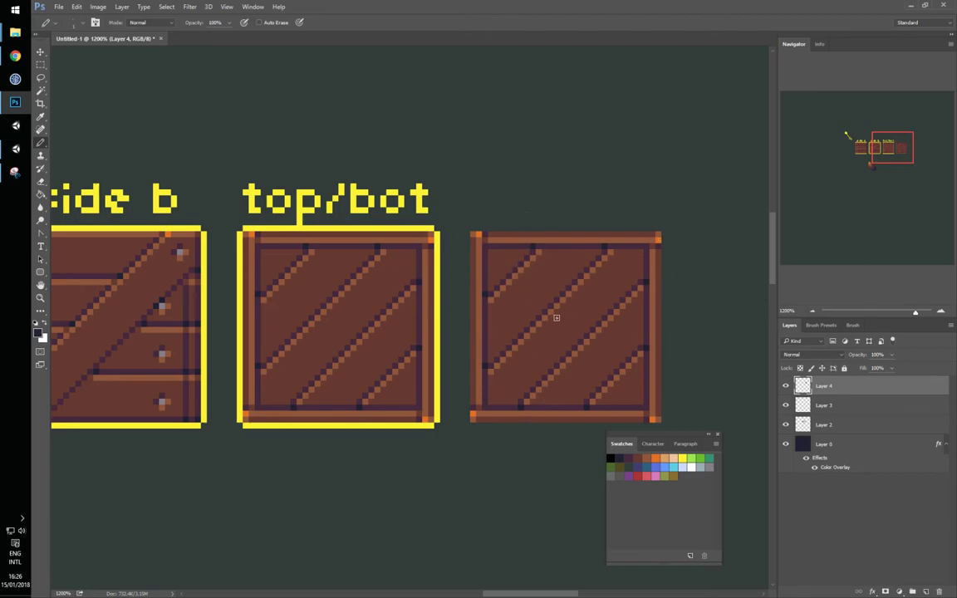
left_click(520, 294)
left_click(554, 301, "alt")
key("m")
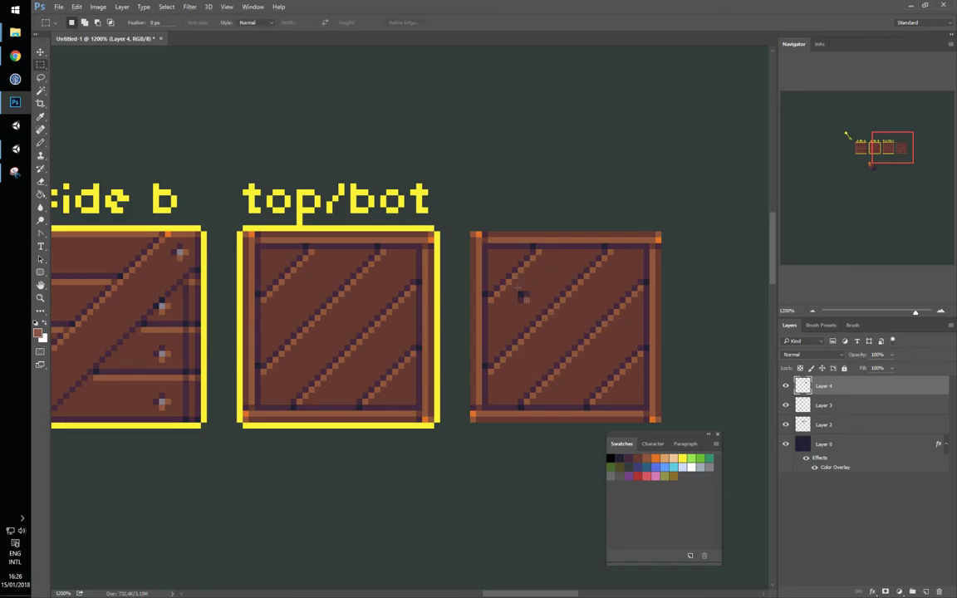
left_click_drag(561, 301, 618, 289)
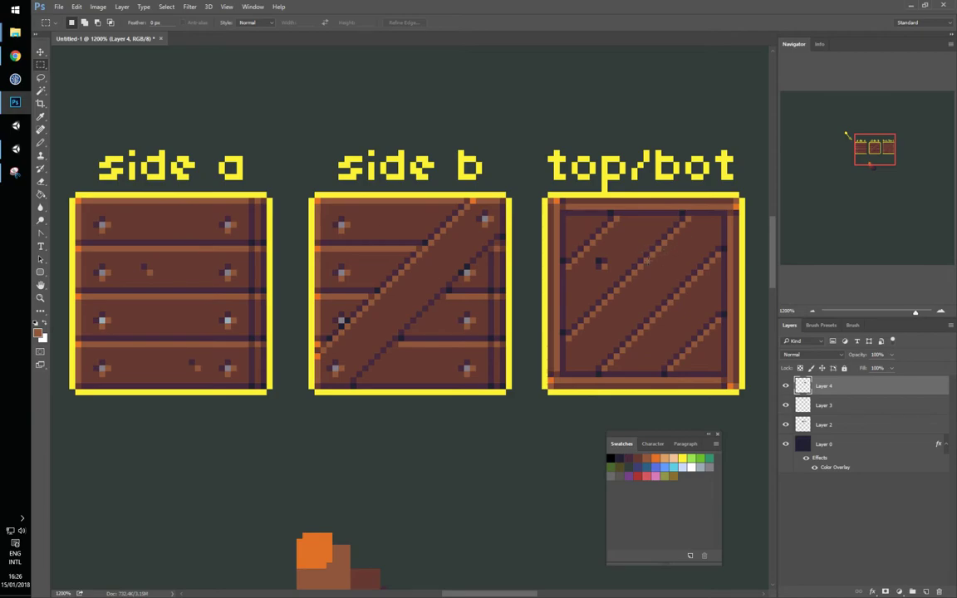
Duplicate top/bot's inner panel inside the frame to a new layer and move the copy onto side a.
left_click_drag(635, 235, 568, 257)
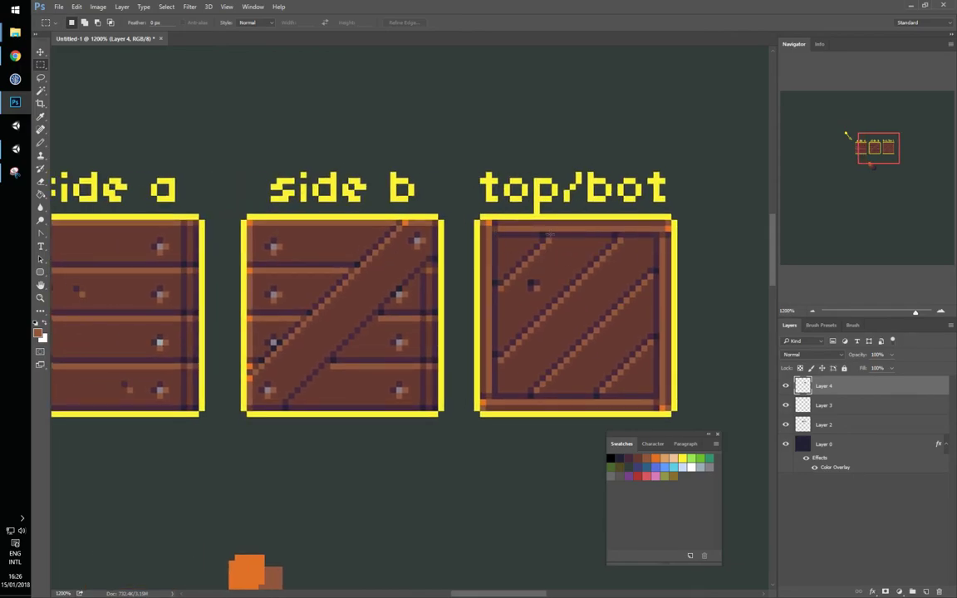
left_click_drag(679, 277, 387, 274)
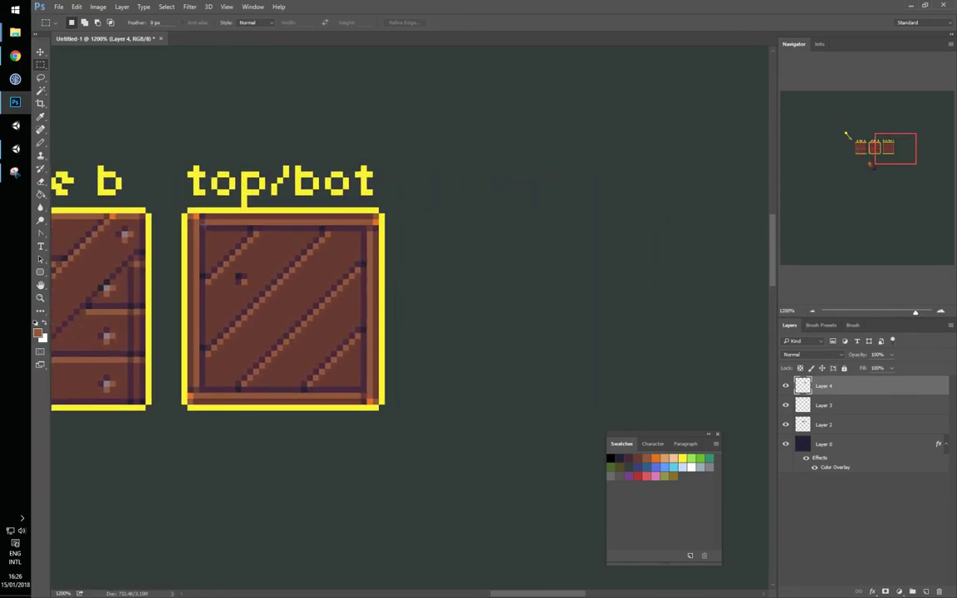
left_click_drag(201, 226, 366, 391)
key("ctrl+j")
left_click_drag(318, 267, 571, 267)
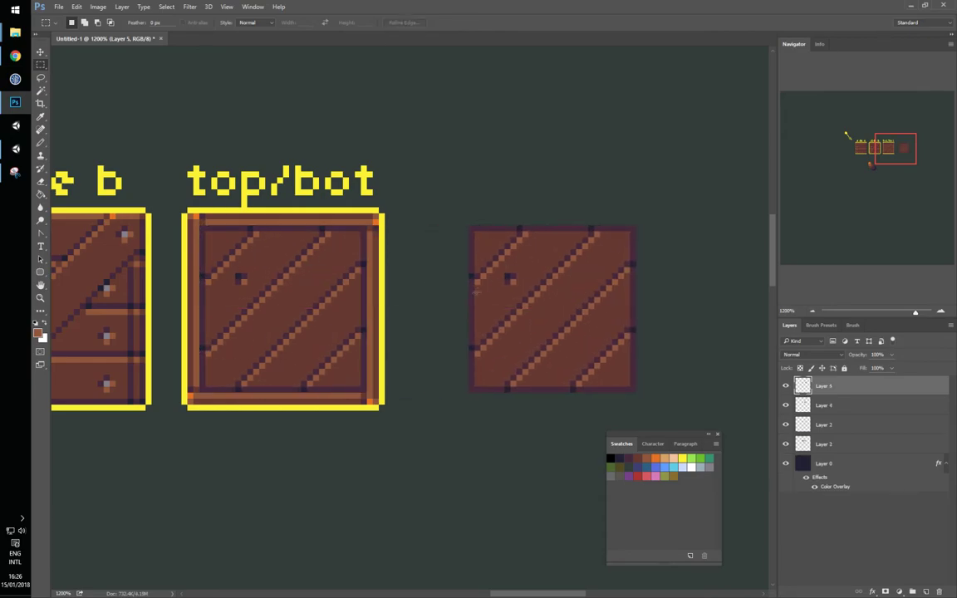
left_click_drag(583, 308, 260, 498)
left_click_drag(245, 465, 682, 338)
left_click_drag(627, 340, 409, 257)
left_click_drag(567, 267, 562, 316)
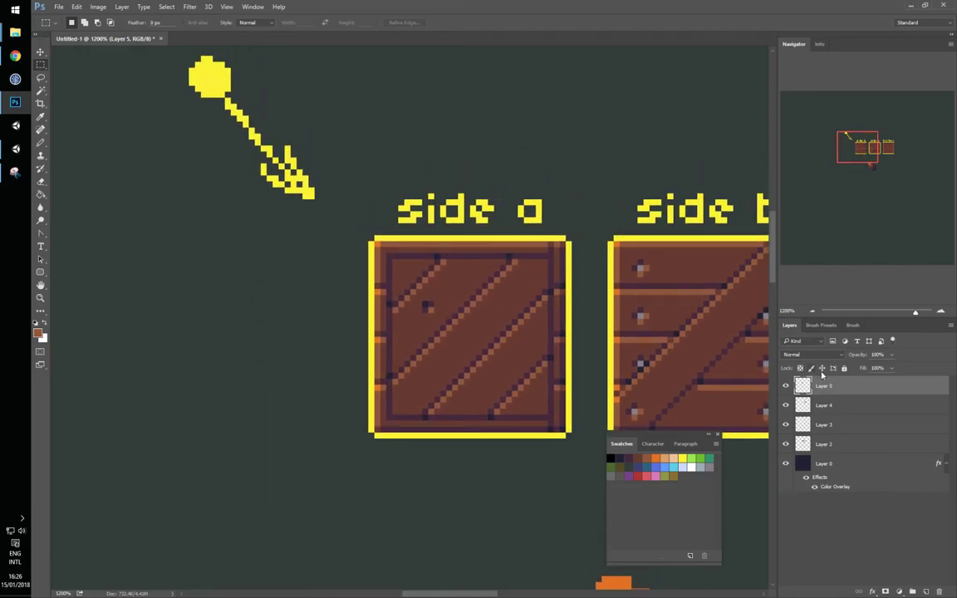
Select the copied panel's square over side a and fill it with solid dark purple.
left_click(891, 355)
mouse_move(887, 367)
left_mouse_down()
mouse_move(879, 390)
mouse_move(905, 367)
left_mouse_up()
left_click_drag(387, 256, 554, 417)
right_click(554, 417)
left_click(577, 440)
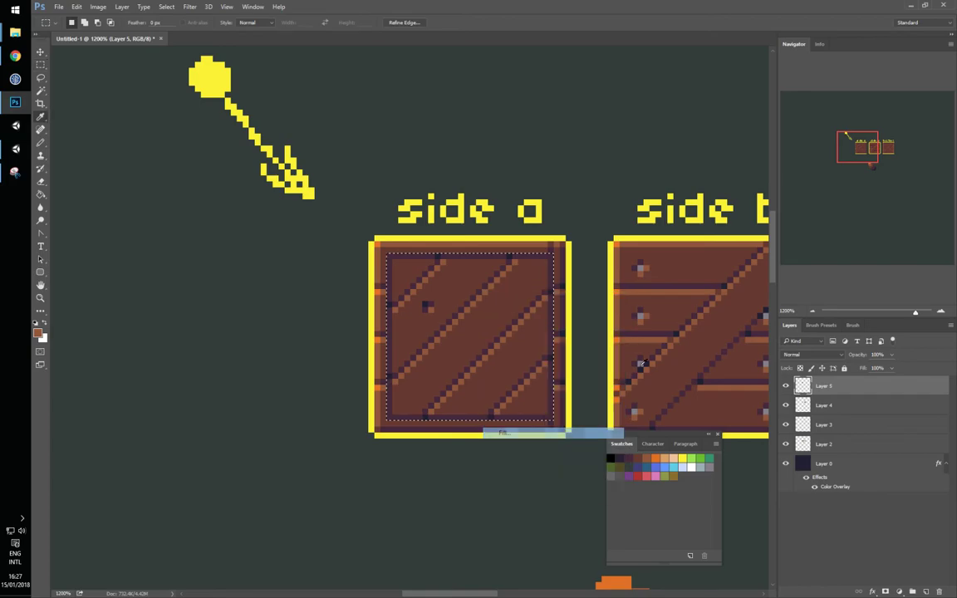
key("Return")
right_click(568, 282)
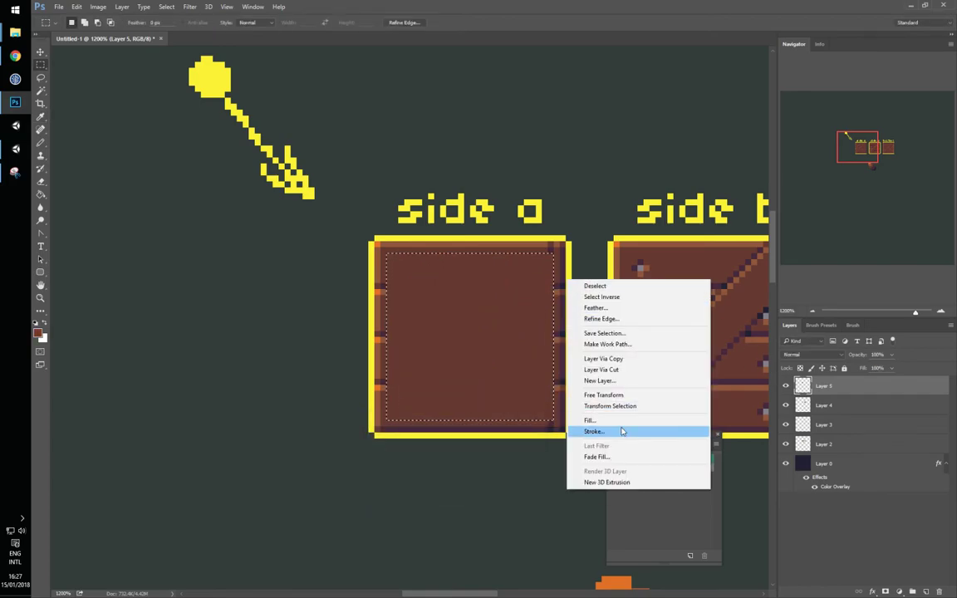
left_click(614, 421)
key("Return")
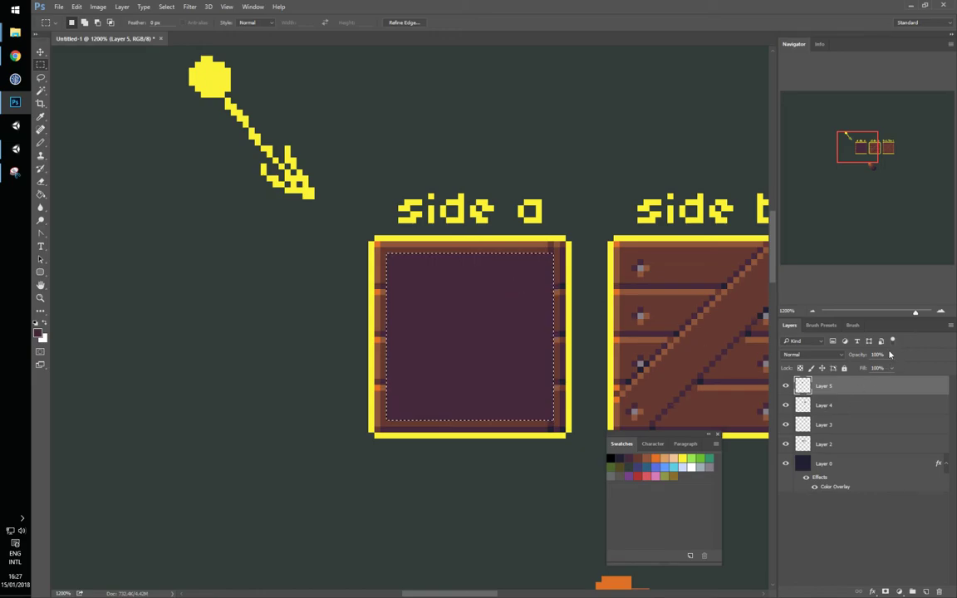
Lower the panel layer's opacity to 74% and mark side a's eight nail positions on it with grey pixels.
left_click(892, 356)
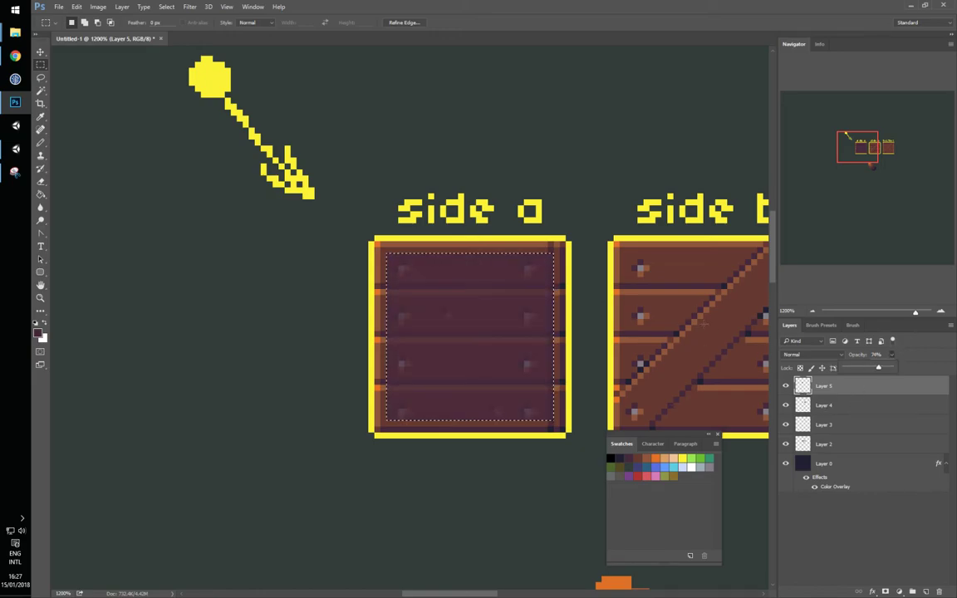
key("b")
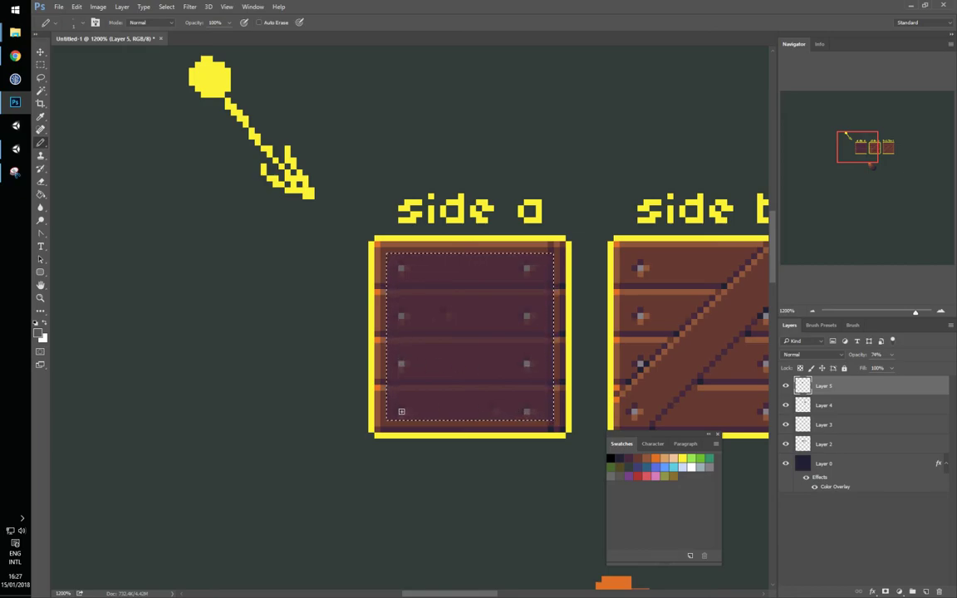
left_click(786, 385)
left_click(786, 386)
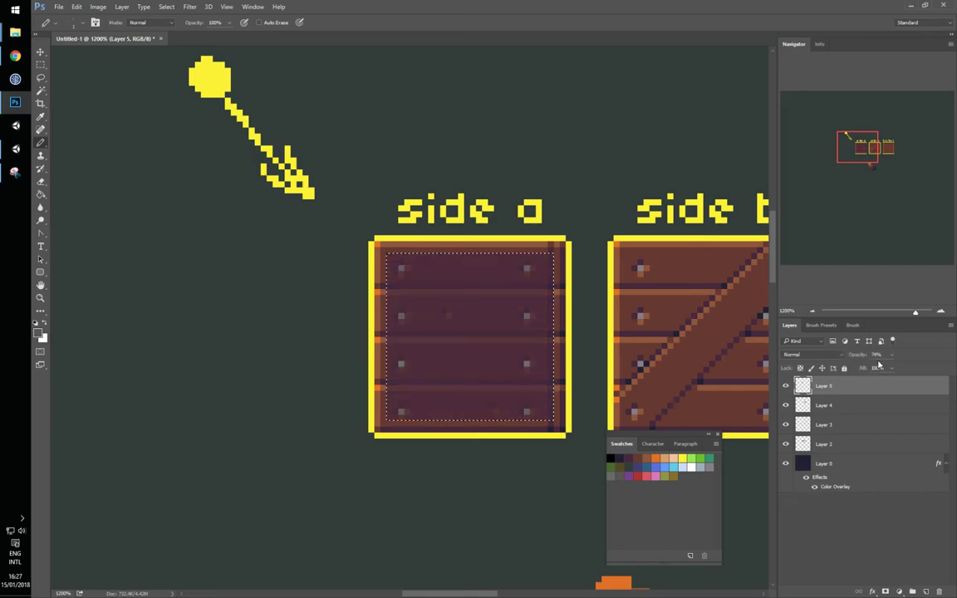
Place the panel beside side a at 100% opacity and paint a red-brown vertical plank around its left column of nails.
left_click_drag(897, 362, 931, 370)
left_click_drag(535, 357, 404, 370)
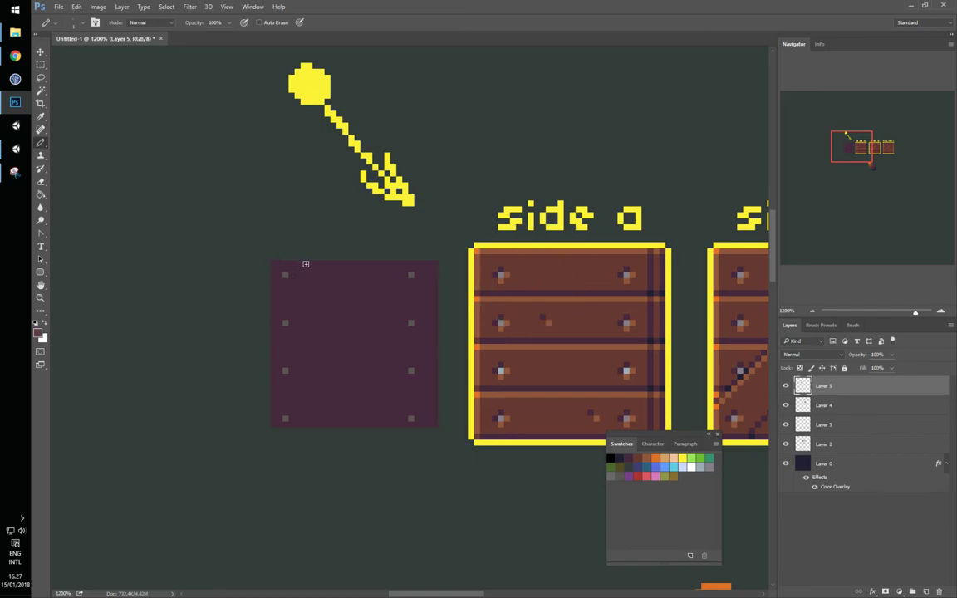
mouse_move(304, 264)
left_mouse_down()
mouse_move(302, 411)
mouse_move(298, 422)
mouse_move(273, 424)
left_mouse_up()
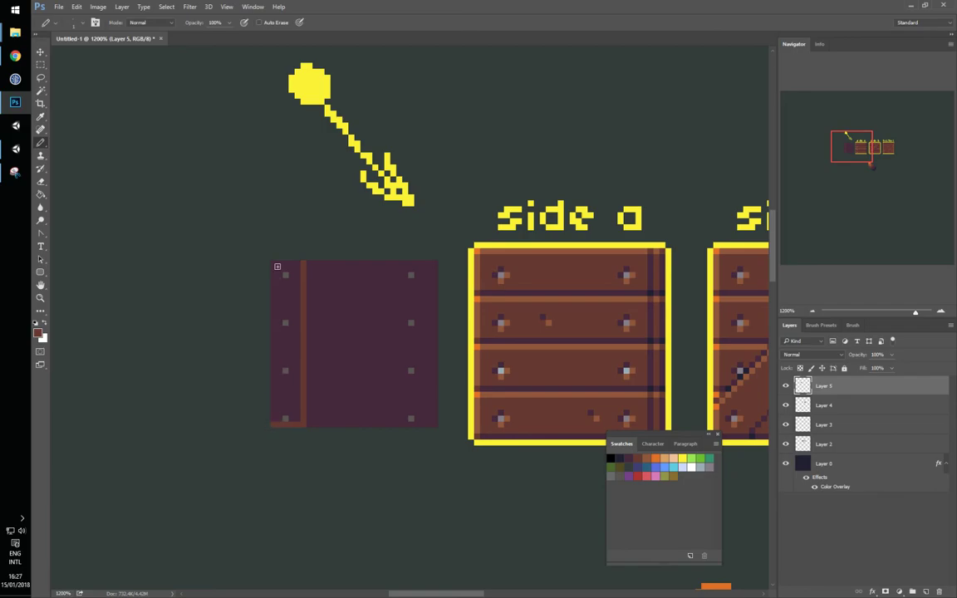
mouse_move(278, 266)
left_mouse_down()
mouse_move(280, 426)
mouse_move(285, 419)
mouse_move(275, 403)
mouse_move(274, 418)
mouse_move(279, 260)
mouse_move(302, 267)
mouse_move(295, 401)
left_mouse_up()
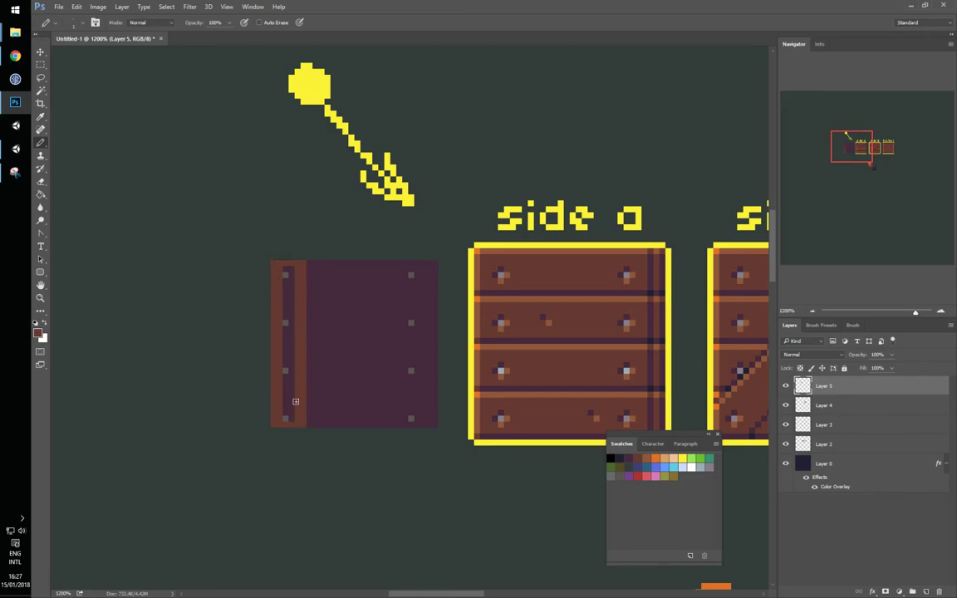
left_click_drag(290, 266, 289, 418)
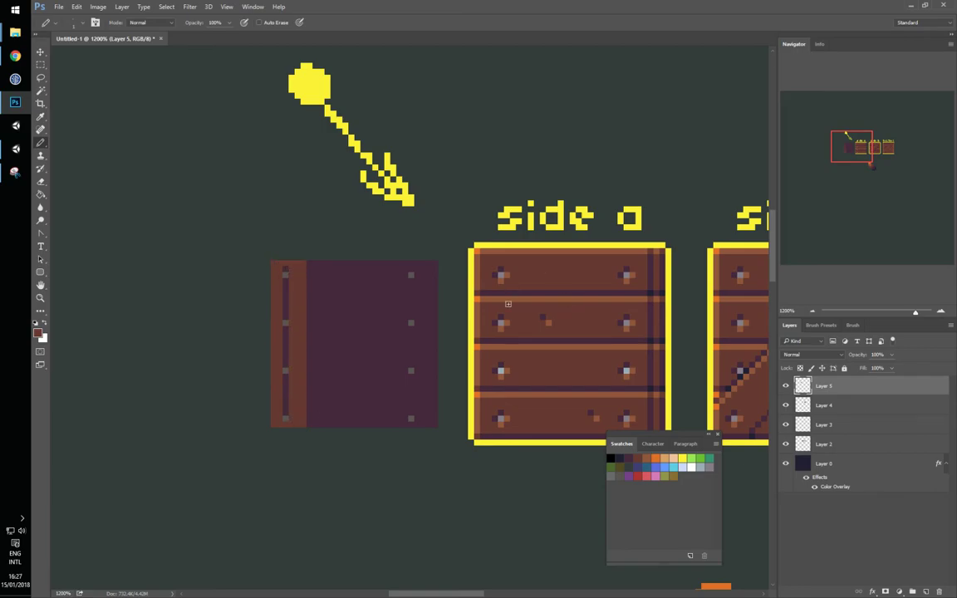
left_click_drag(287, 265, 285, 404)
Paint a second red-brown vertical plank around the panel's right column of grey nails, leaving a dark purple outer edge.
mouse_move(399, 422)
left_mouse_down()
mouse_move(424, 423)
mouse_move(428, 413)
mouse_move(427, 264)
left_mouse_up()
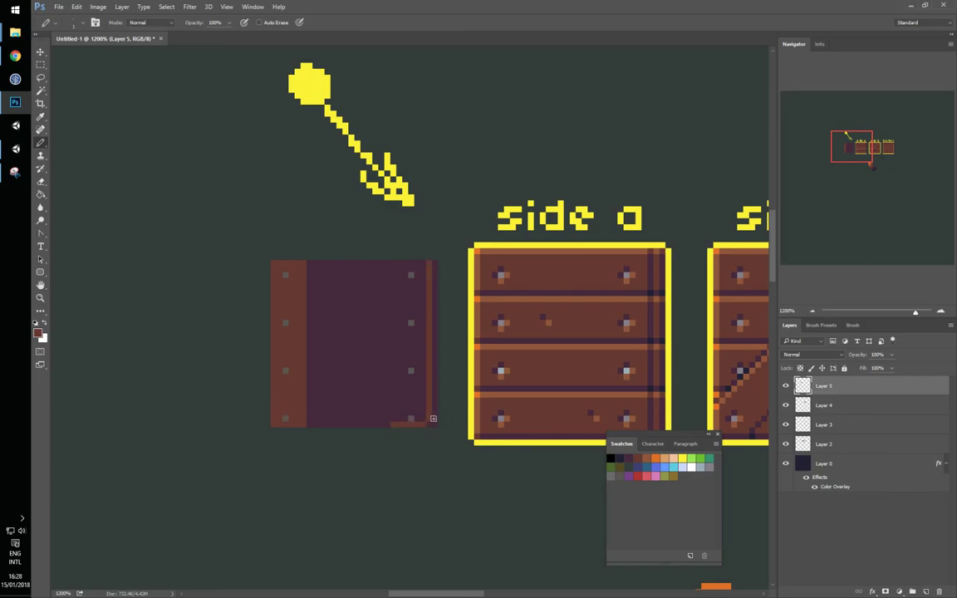
mouse_move(392, 416)
left_mouse_down()
mouse_move(394, 264)
mouse_move(424, 263)
mouse_move(422, 419)
mouse_move(416, 267)
mouse_move(405, 266)
mouse_move(402, 418)
left_mouse_up()
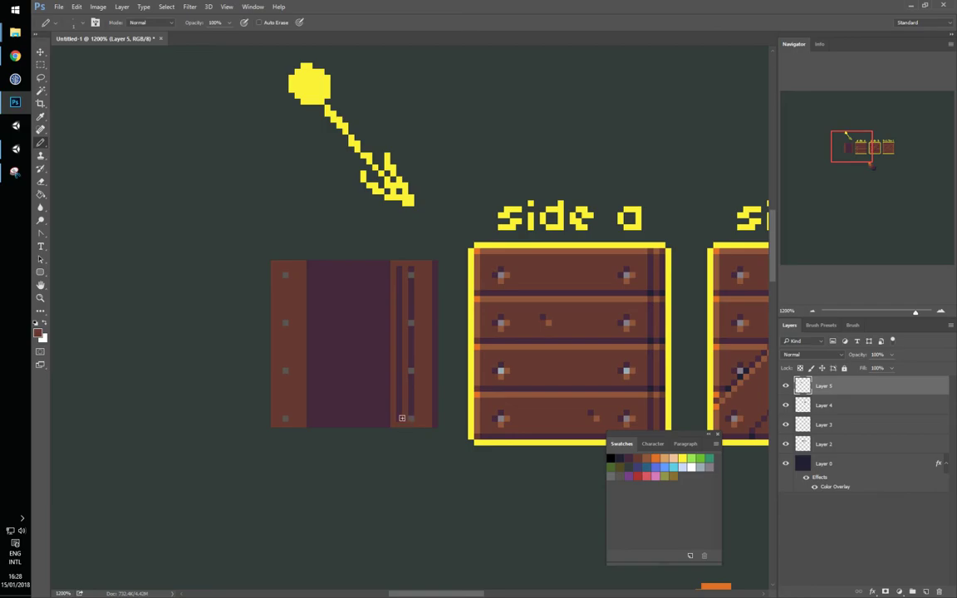
left_click_drag(397, 264, 400, 420)
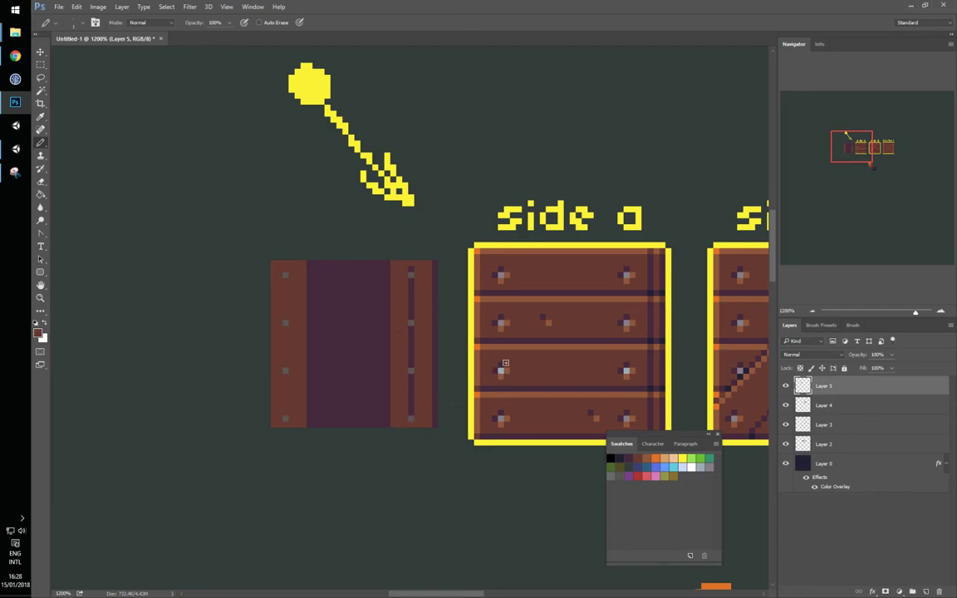
left_click_drag(411, 413, 412, 379)
left_click_drag(409, 285, 420, 366)
Move the bottom nail of both vertical planks two pixels up.
key("m")
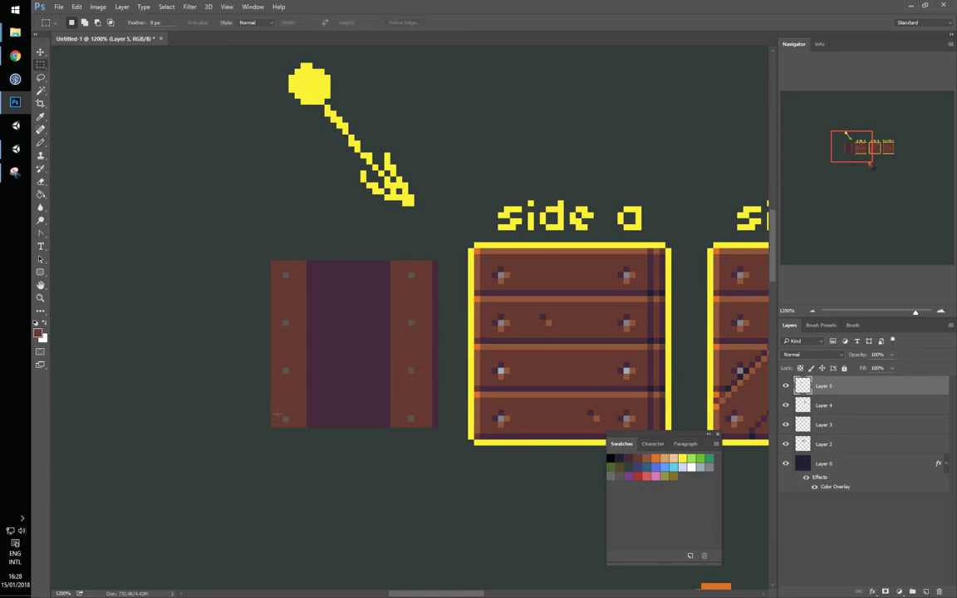
left_click_drag(277, 423, 301, 397)
key("ctrl+d")
left_click_drag(400, 427, 423, 408)
key("ctrl+Up")
key("ctrl+d")
left_click_drag(402, 422, 420, 403)
key("ctrl+Up")
key("ctrl+d")
left_click_drag(271, 421, 294, 403)
key("ctrl+Up")
key("d")
key("ctrl+d")
Widen the left vertical plank by duplicating it one pixel to the right.
left_click_drag(271, 262, 306, 431)
key("ctrl+alt+Right")
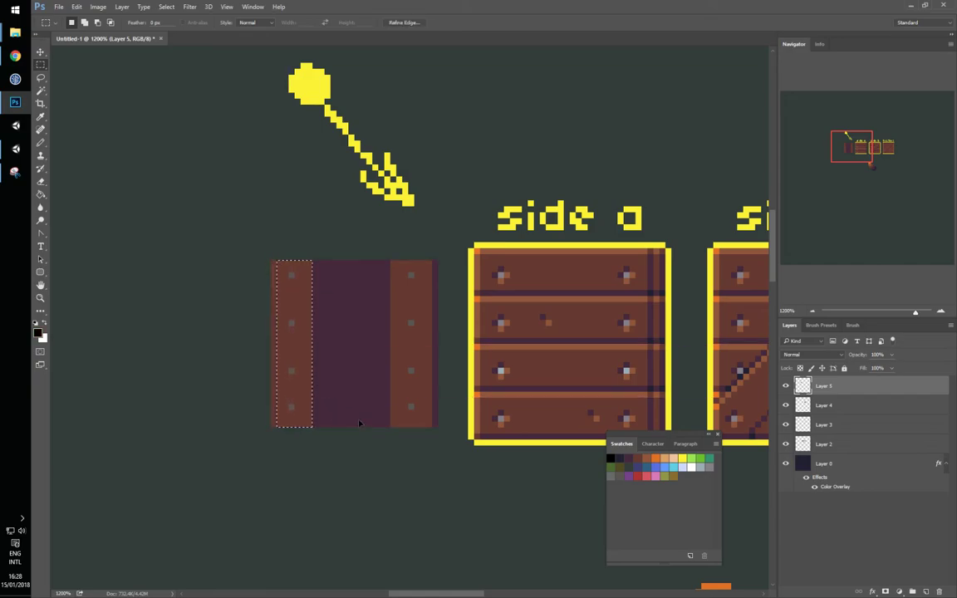
key("ctrl+d")
key("b")
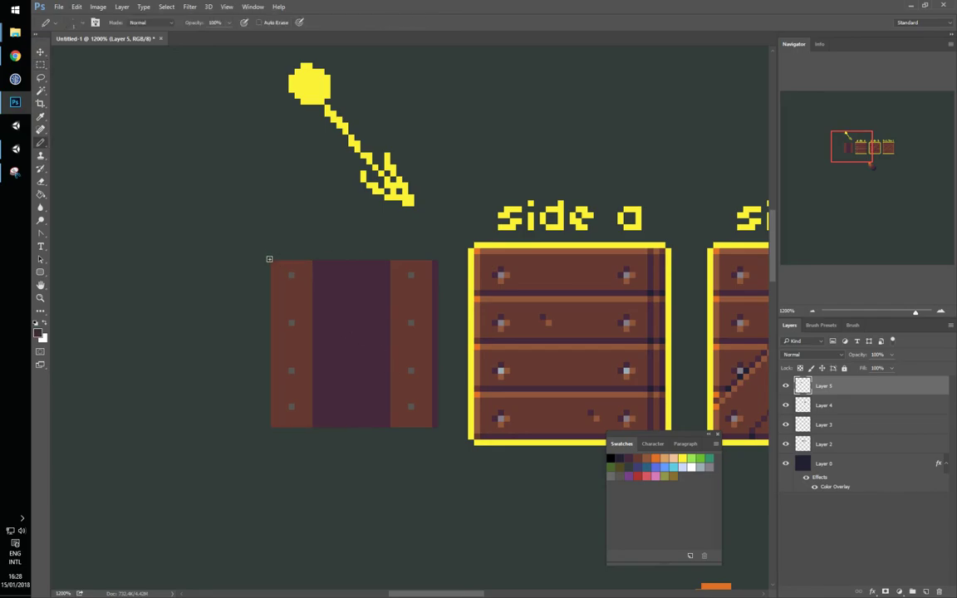
Shift the left plank one more pixel to the right and paint the panel's left edge column dark purple.
key("m")
left_click_drag(266, 260, 312, 427)
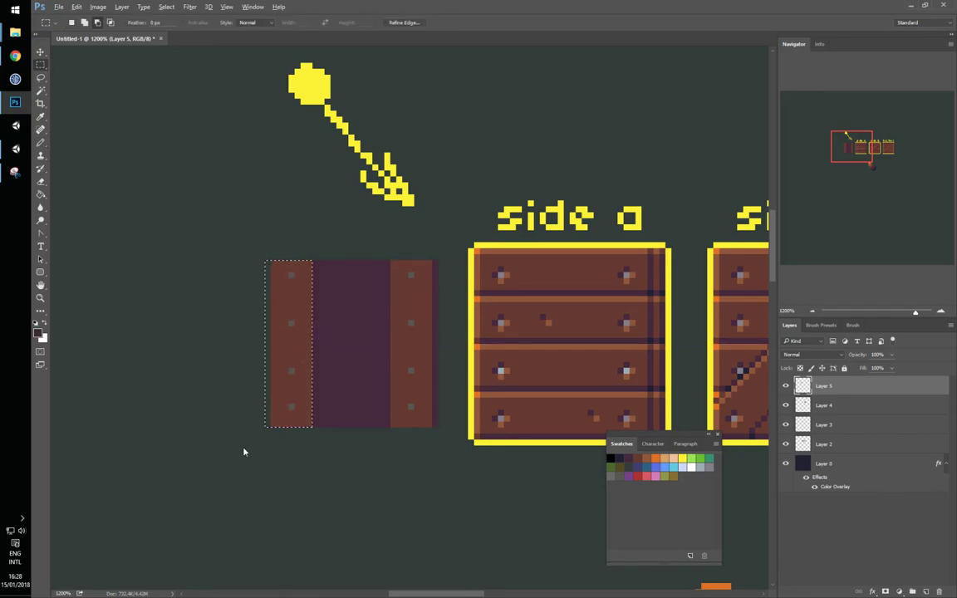
key("ctrl+alt+Right")
key("ctrl+d")
key("b")
left_click(352, 307, "alt")
left_click_drag(273, 262, 276, 424)
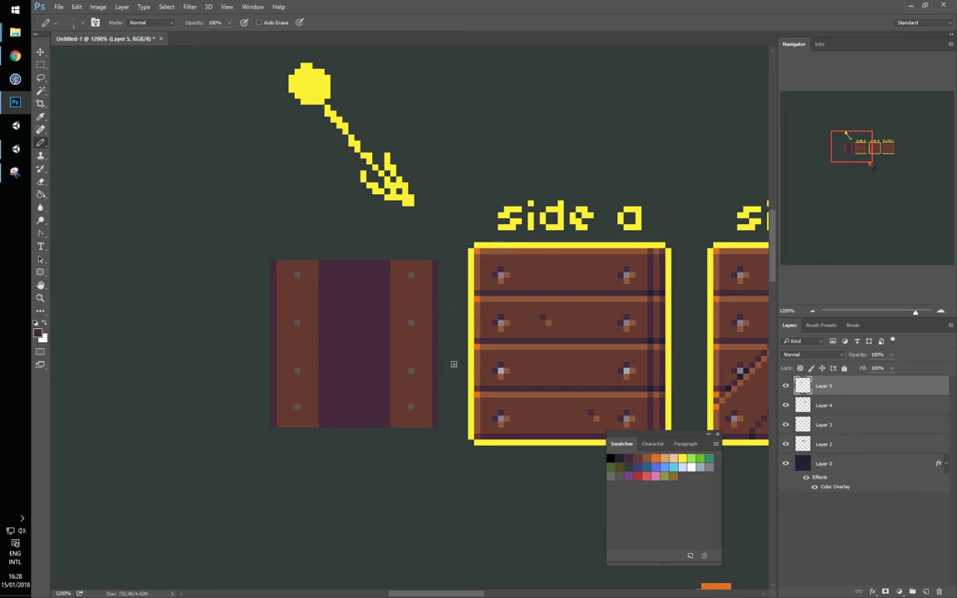
Highlight the left plank's upper and left edges in light brown with an orange pixel at the upper-left corner.
left_click(495, 250, "alt")
left_click(280, 264)
left_click(315, 264, "shift")
left_click(312, 272, "alt")
left_click(316, 264)
left_click(307, 265, "alt")
left_click(280, 269)
left_click(281, 424, "shift")
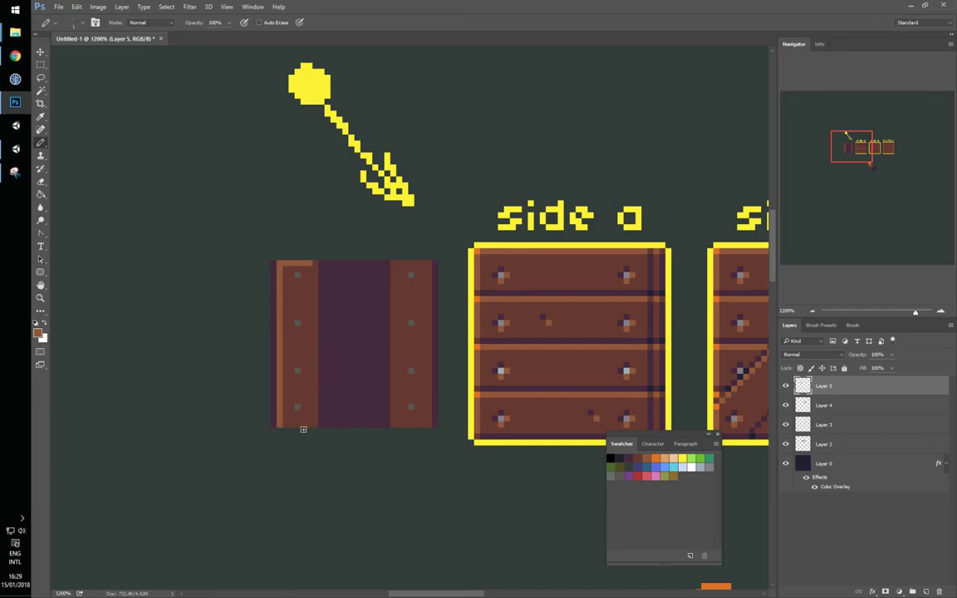
left_click(478, 252, "alt")
left_click(280, 263)
Draw a dark navy shadow column beside the left plank and shade its right and lower edges dark purple.
left_click(620, 456)
left_click(322, 268)
left_click(320, 429, "shift")
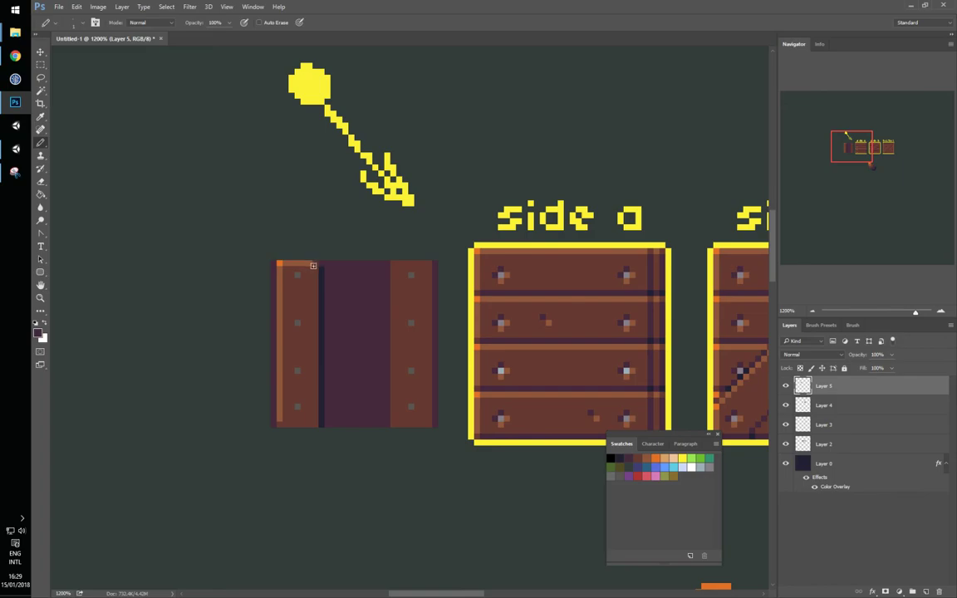
left_click(315, 425, "shift")
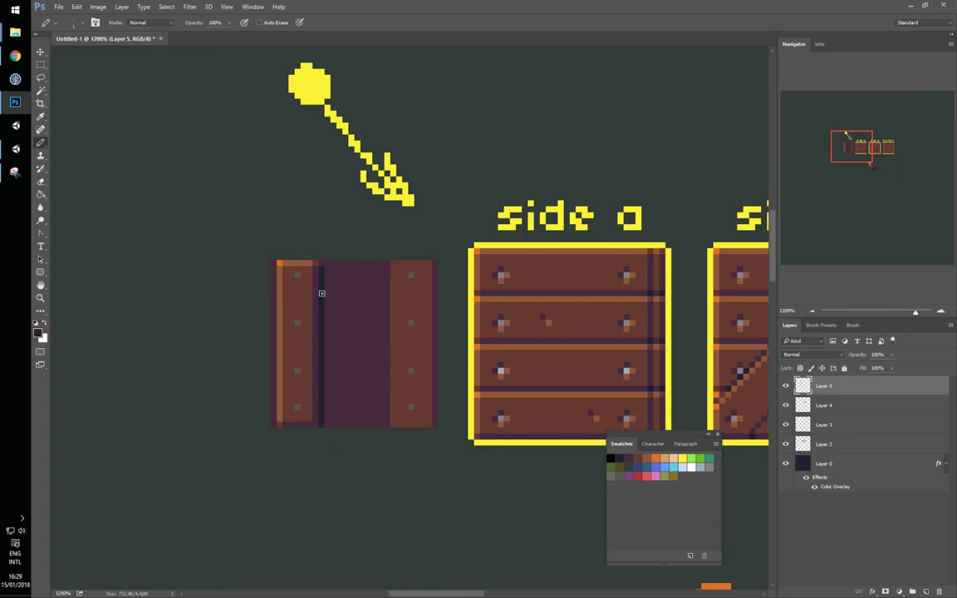
Draw a dark navy shadow column along the panel's right edge and shade the right plank's right and lower edges dark purple.
left_click(433, 266)
left_click(434, 425, "shift")
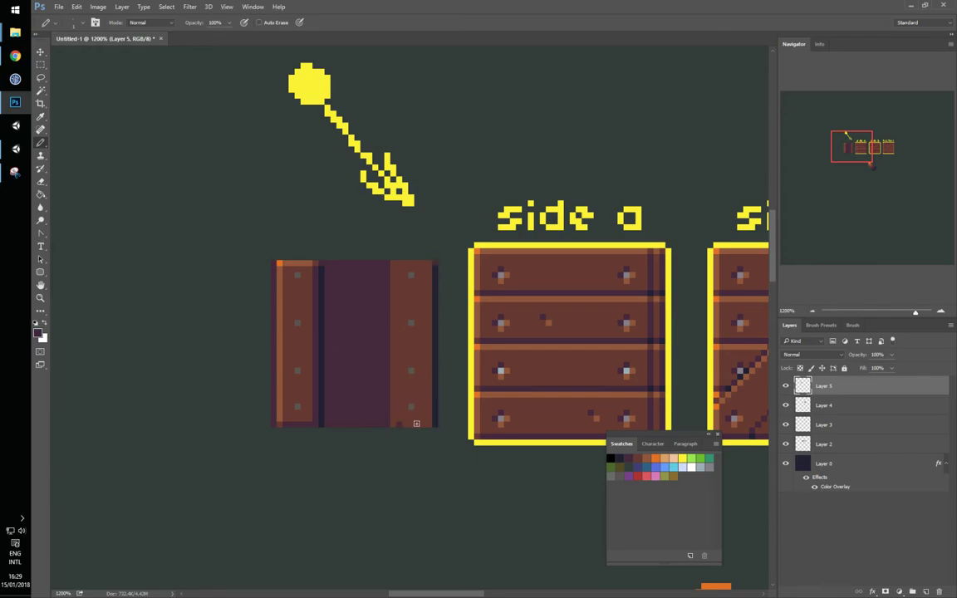
left_click(429, 421)
left_click(430, 268, "shift")
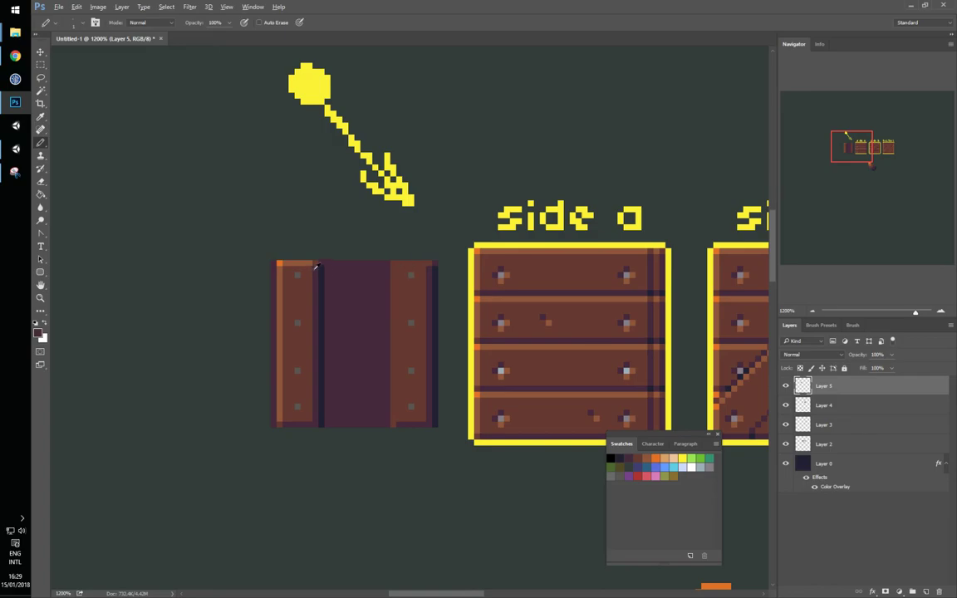
Highlight the right plank's left and upper edges in light brown with an orange pixel at the upper-left corner.
left_click(392, 418)
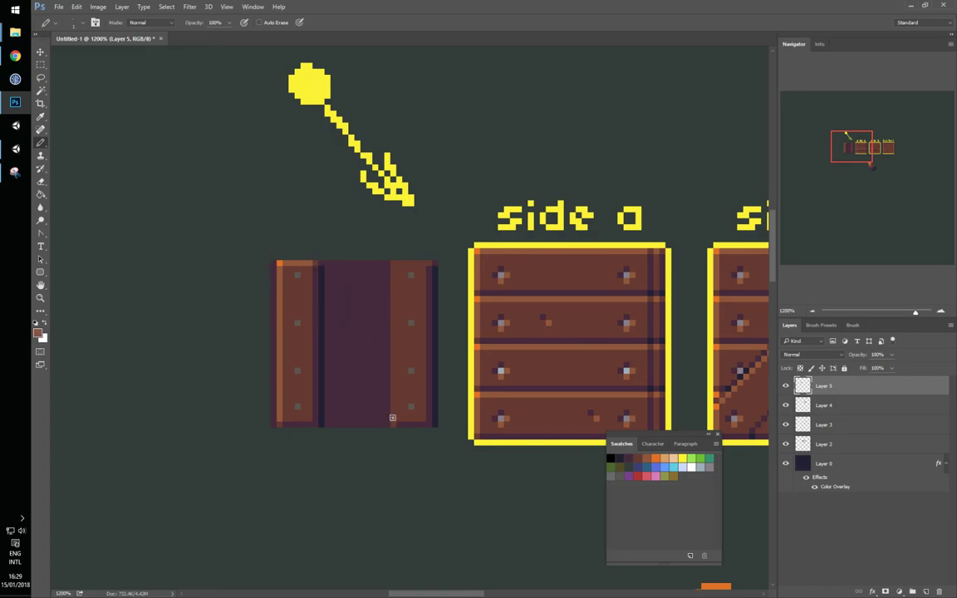
left_click(390, 268, "shift")
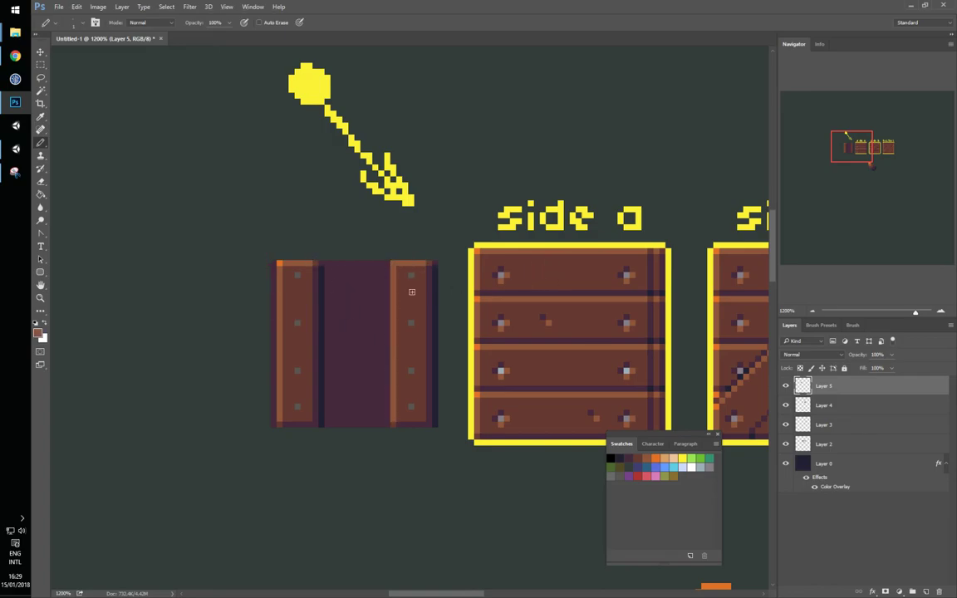
left_click(280, 263, "alt")
Overlay the panel on side a at 63% layer opacity and mark the three board seams with short dark navy lines.
left_click_drag(440, 326, 639, 326)
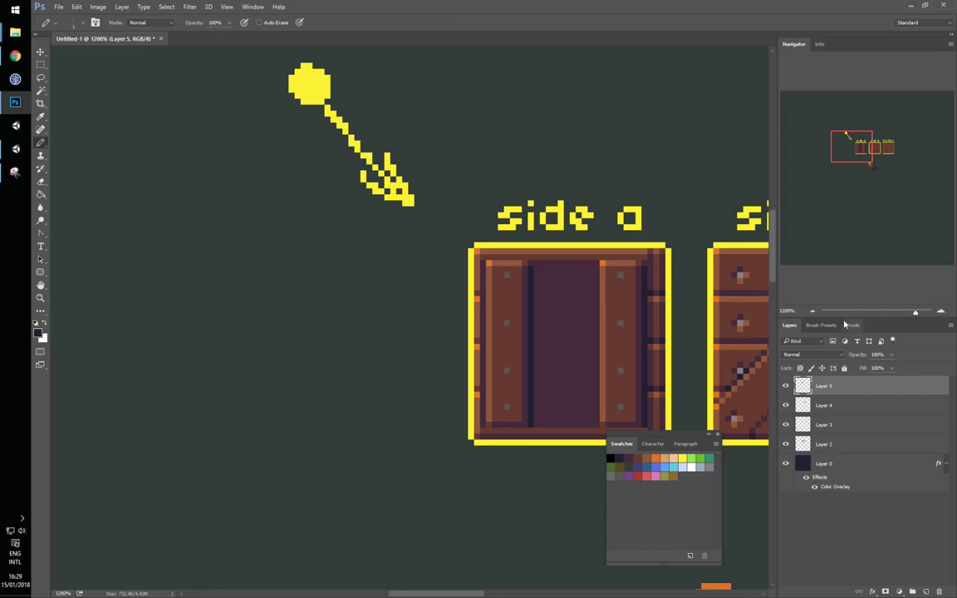
left_click_drag(888, 366, 872, 368)
left_click_drag(654, 339, 571, 349)
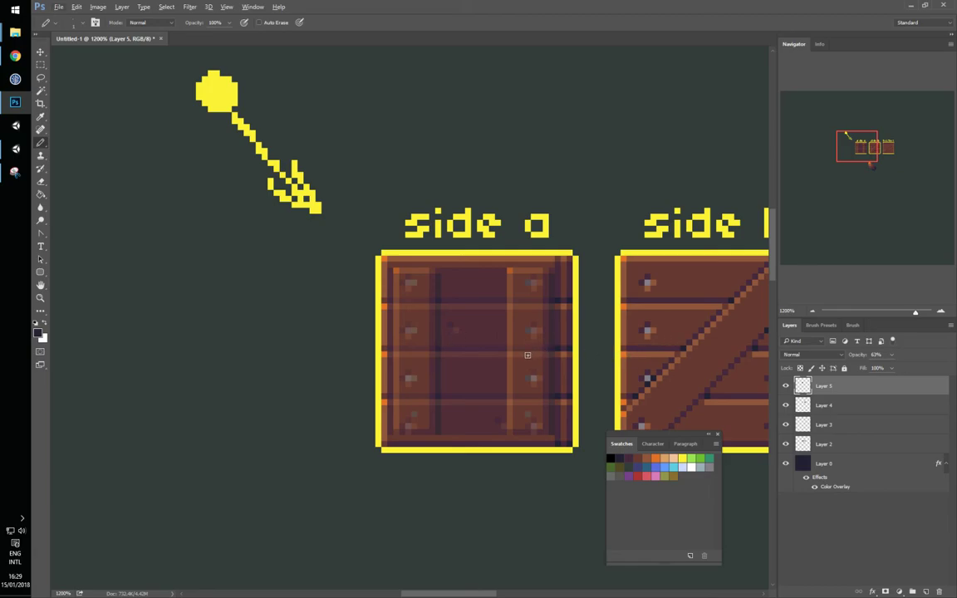
left_click_drag(503, 349, 486, 348)
key("ctrl+z")
Move the panel back out beside side a and restore the layer's opacity to 100%.
left_click_drag(545, 376, 312, 395, "ctrl")
left_click(892, 355)
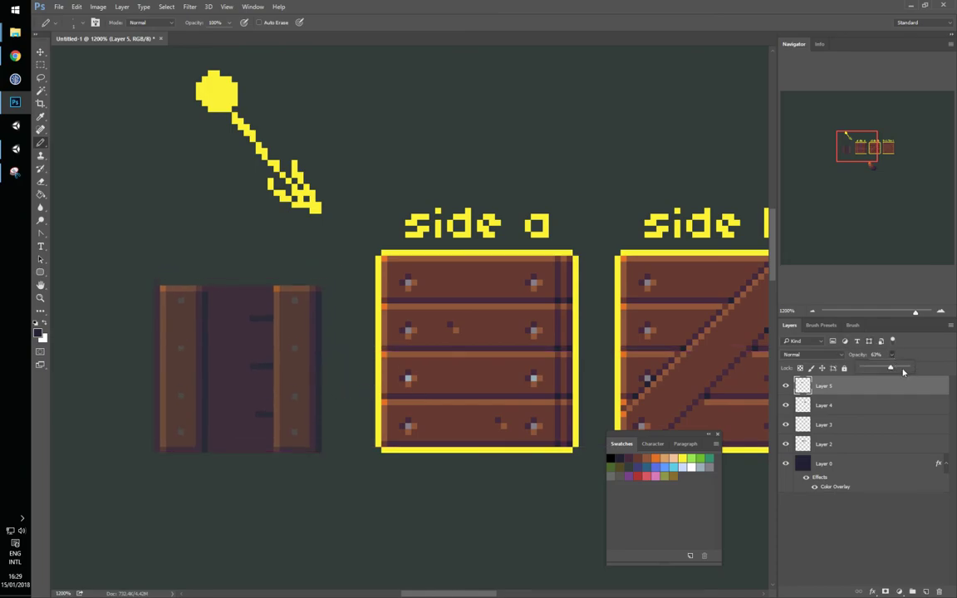
left_click(914, 368)
left_click(551, 92)
Extend the three dark navy seam lines across the whole recess between the two vertical planks.
left_click_drag(231, 301, 309, 296)
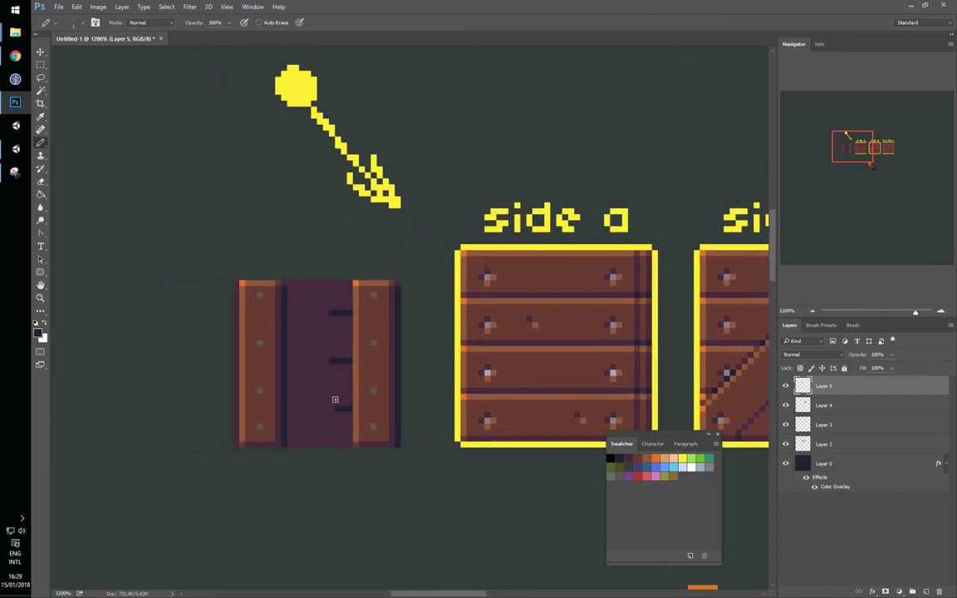
left_click_drag(337, 409, 287, 412, "shift")
left_click_drag(331, 362, 291, 362, "shift")
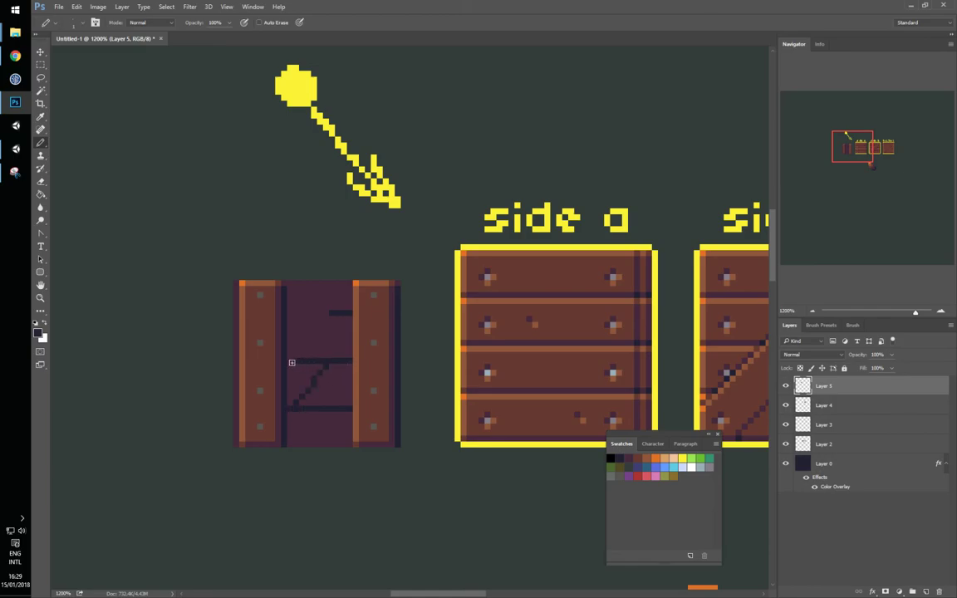
key("ctrl+z")
left_click_drag(328, 310, 288, 311)
Draw a one-pixel brown highlight line directly beneath each of the three seams in the recess.
left_click(511, 311, "alt")
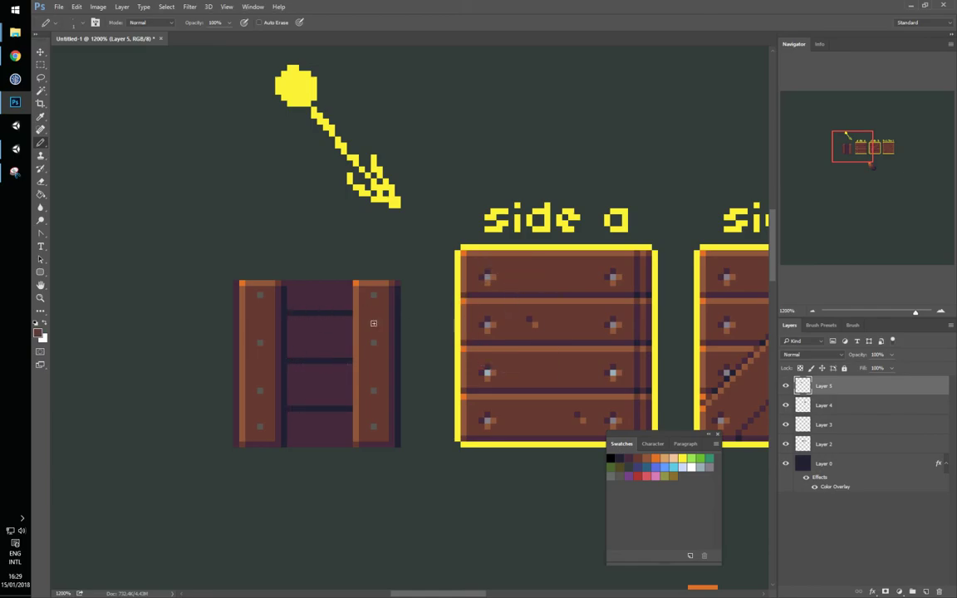
left_click_drag(348, 319, 289, 319)
left_click_drag(346, 369, 289, 367)
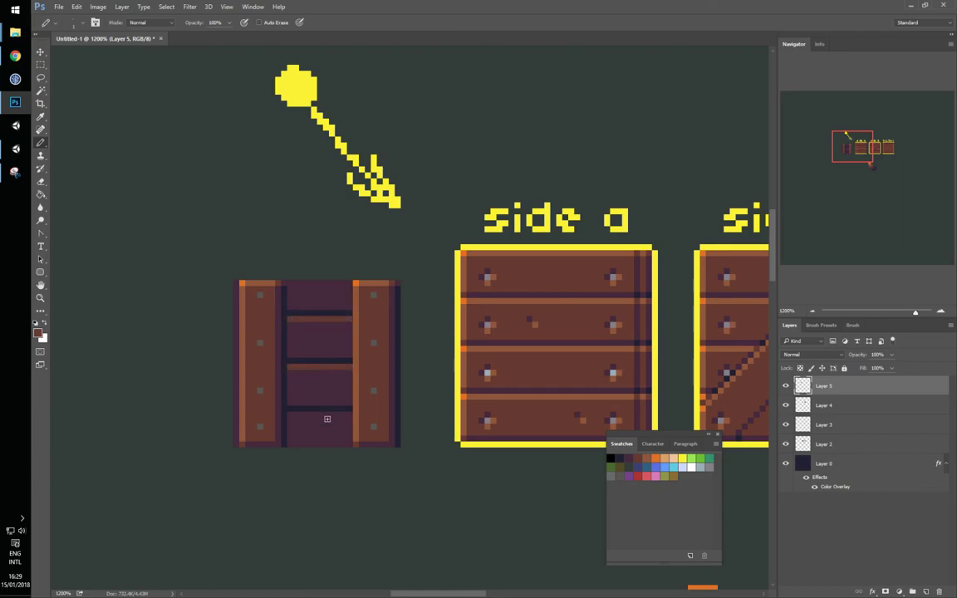
left_click_drag(347, 415, 311, 416)
Move the recess's upper and middle seams, together with their brown highlights, down one pixel each.
key("m")
left_click_drag(287, 299, 359, 334)
left_click_drag(287, 304, 353, 340)
left_click(389, 338)
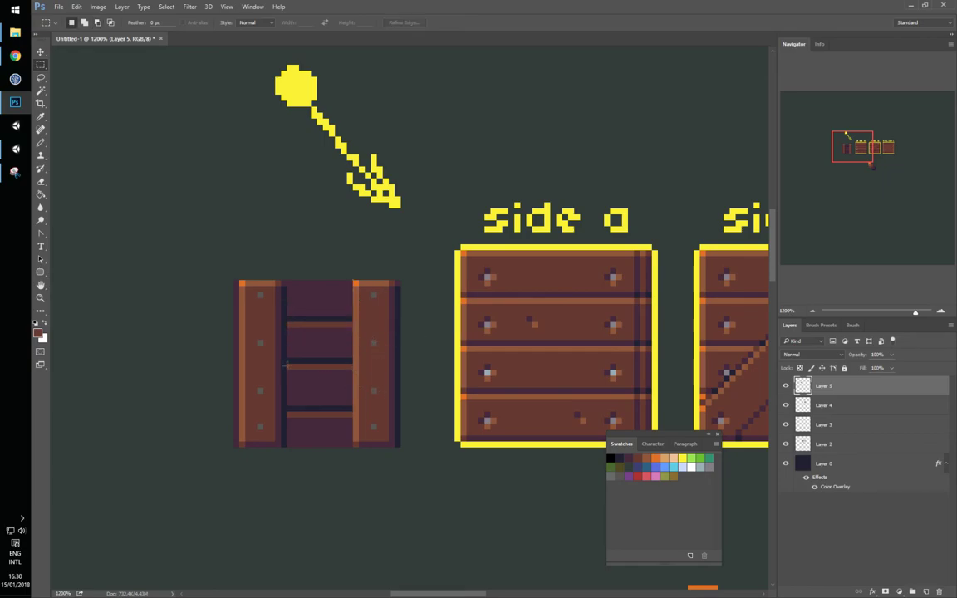
left_click_drag(287, 352, 352, 381)
key("ctrl+Down")
key("ctrl+d")
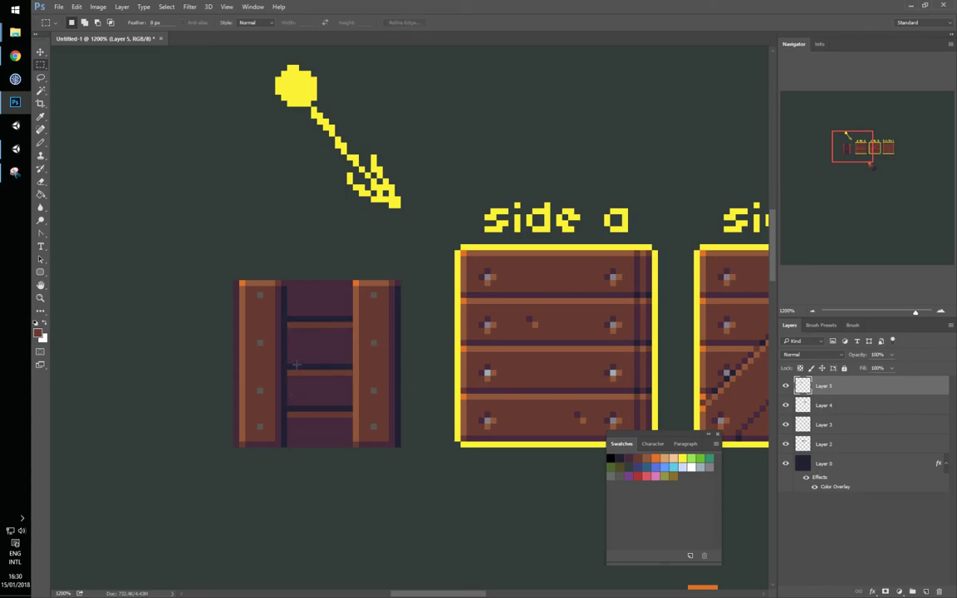
Add a brown highlight along the recess's upper edge and trim the ends of all highlights with dark purple.
mouse_move(301, 284)
left_mouse_down()
mouse_move(322, 322)
mouse_move(313, 338)
mouse_move(317, 294)
left_mouse_up()
key("ctrl+d")
key("b")
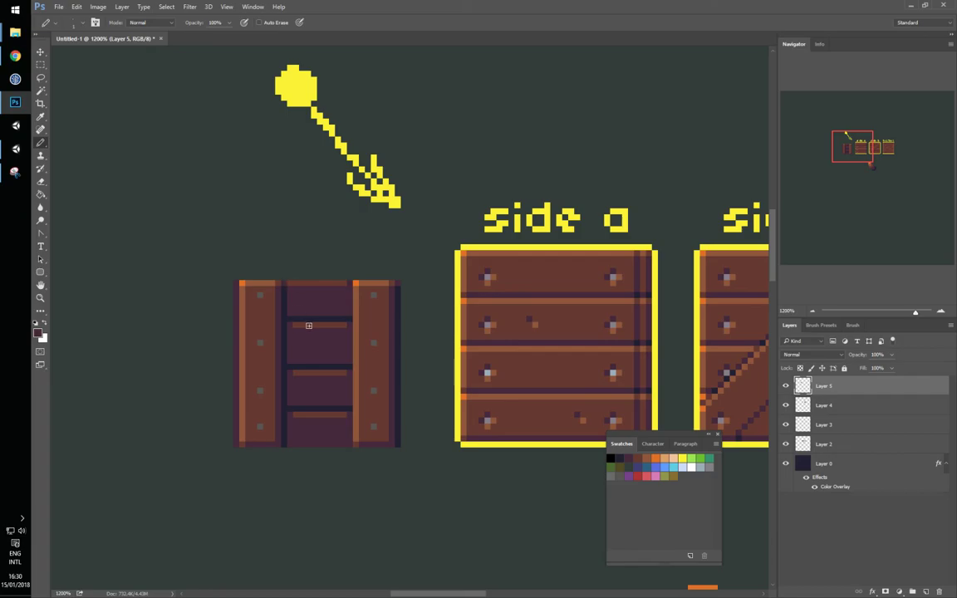
Draw a dark navy line along the recess's lower edge and place black pixels where the seams meet the left shadow column.
key("m")
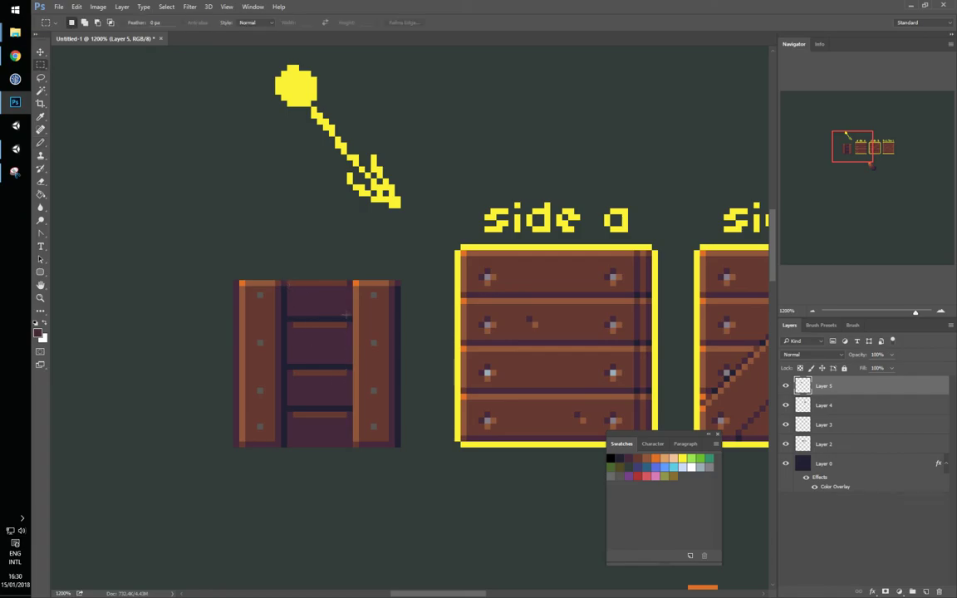
key("b")
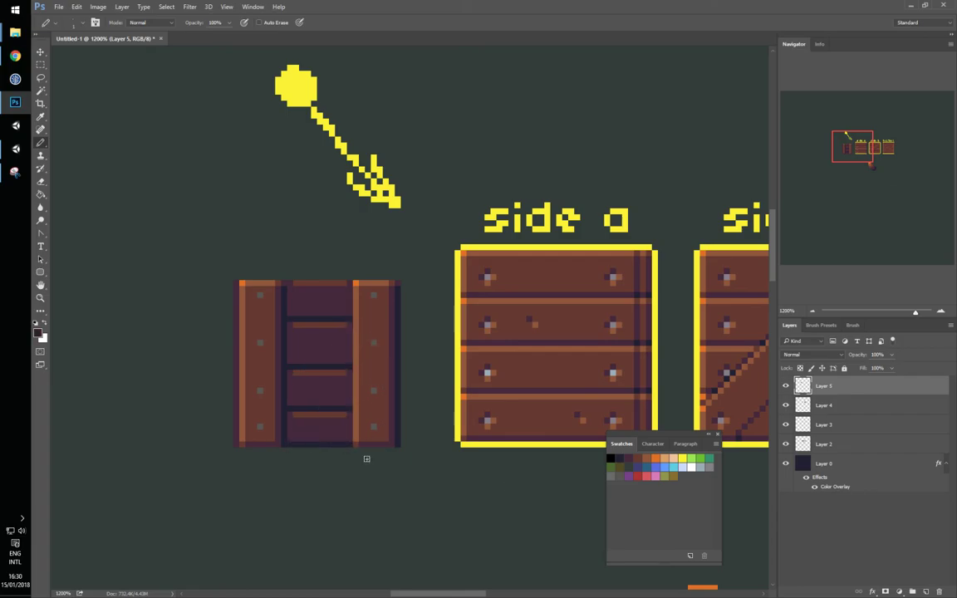
left_click(611, 457)
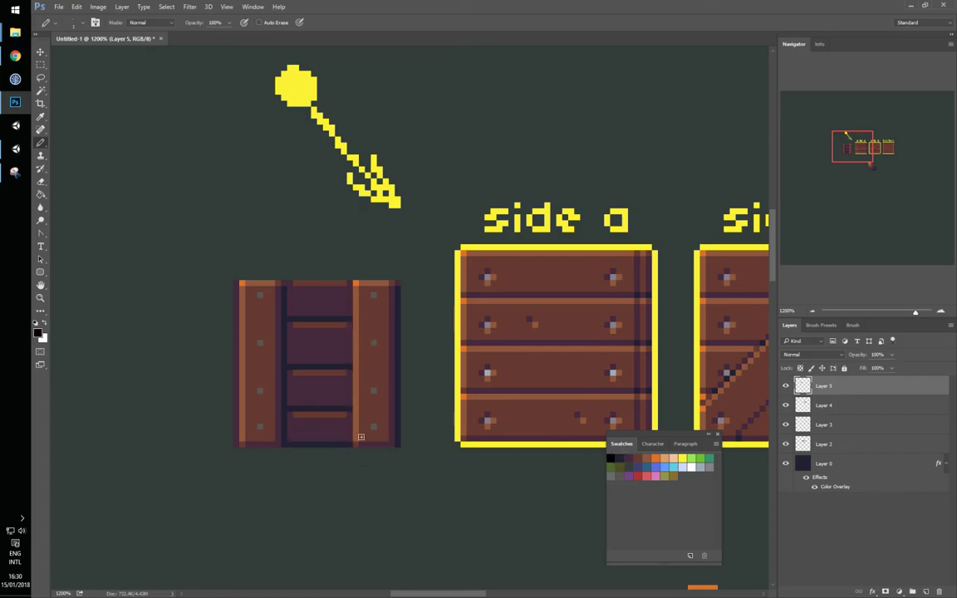
left_click(283, 444)
left_click(284, 407)
Try to lower the recess's upper seam by another pixel and realign its black corner pixel in the shadow column.
key("m")
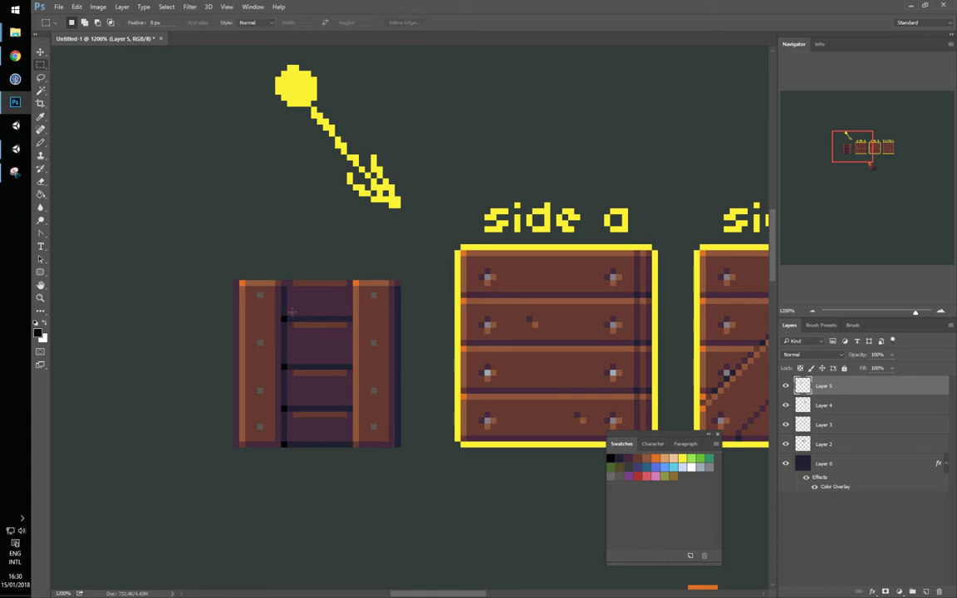
left_click_drag(290, 296, 351, 331)
key("ctrl+Down")
key("ctrl+d")
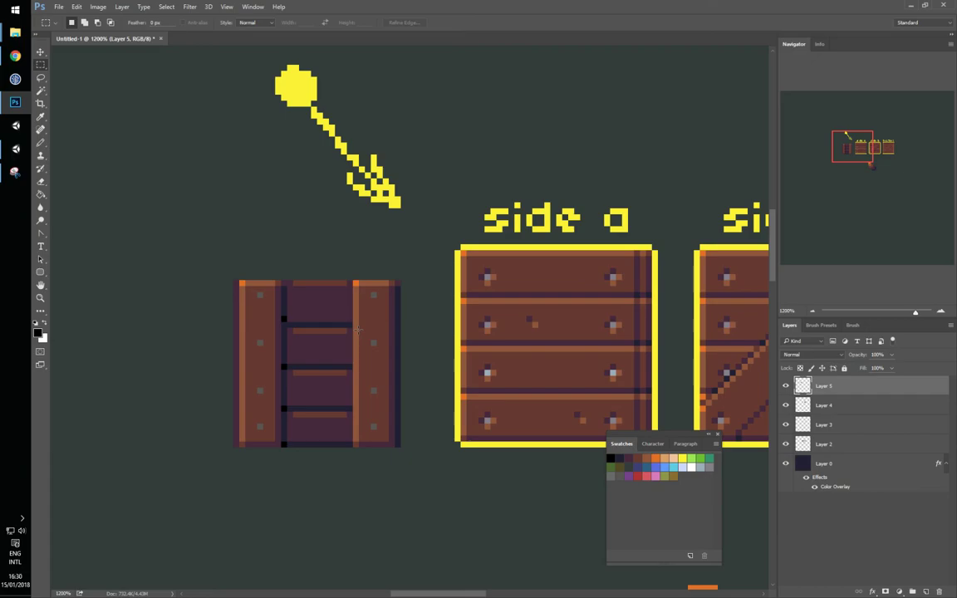
key("b")
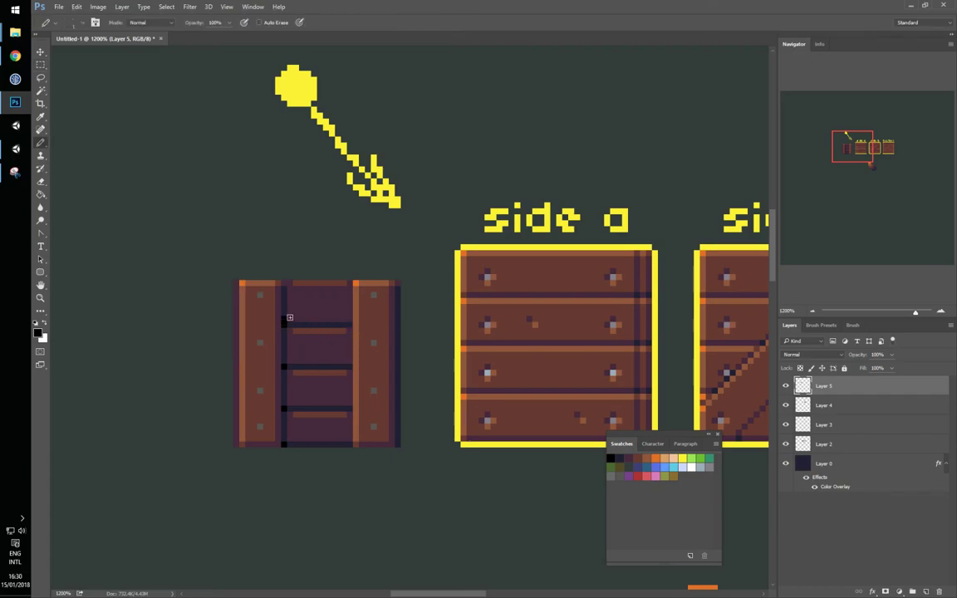
left_click(284, 315, "alt")
left_click(284, 319)
left_click_drag(361, 317, 349, 319)
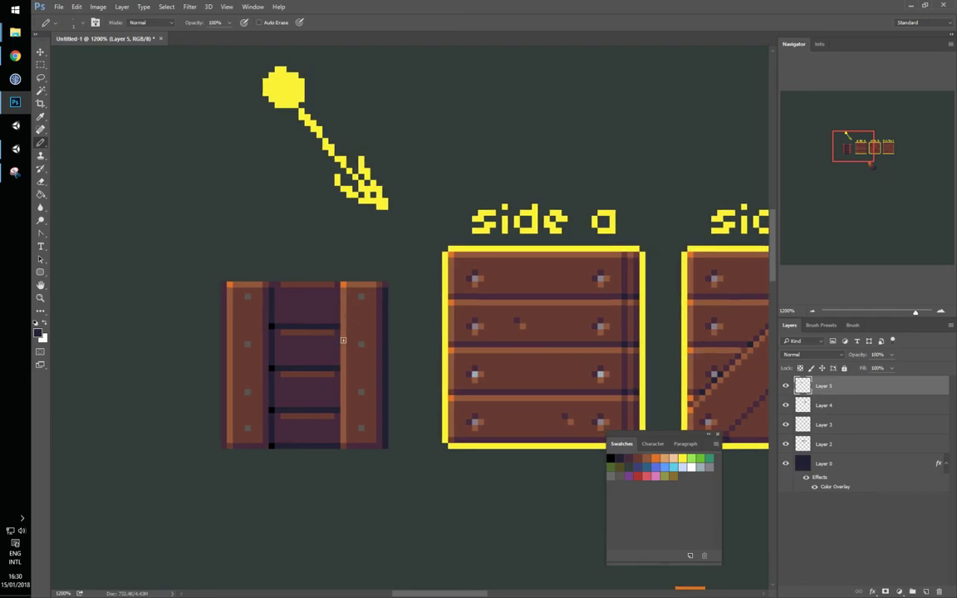
Compare the board heights and move the upper seam, its highlight and its black pixel back up one pixel.
key("m")
left_click_drag(292, 283, 335, 322)
mouse_move(321, 301)
left_mouse_down()
mouse_move(321, 346)
mouse_move(323, 302)
left_mouse_up()
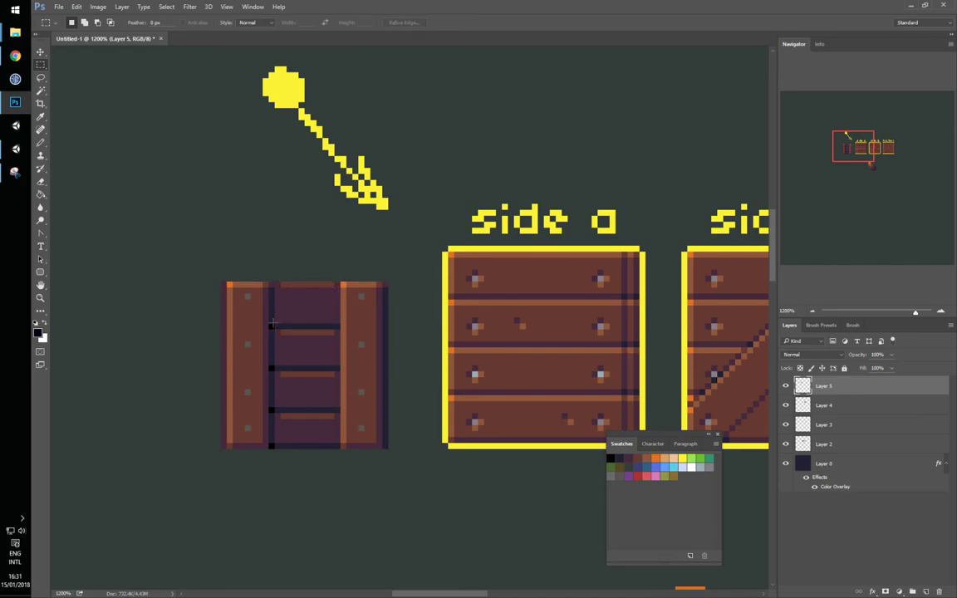
left_click_drag(269, 318, 340, 337)
key("ctrl+Up")
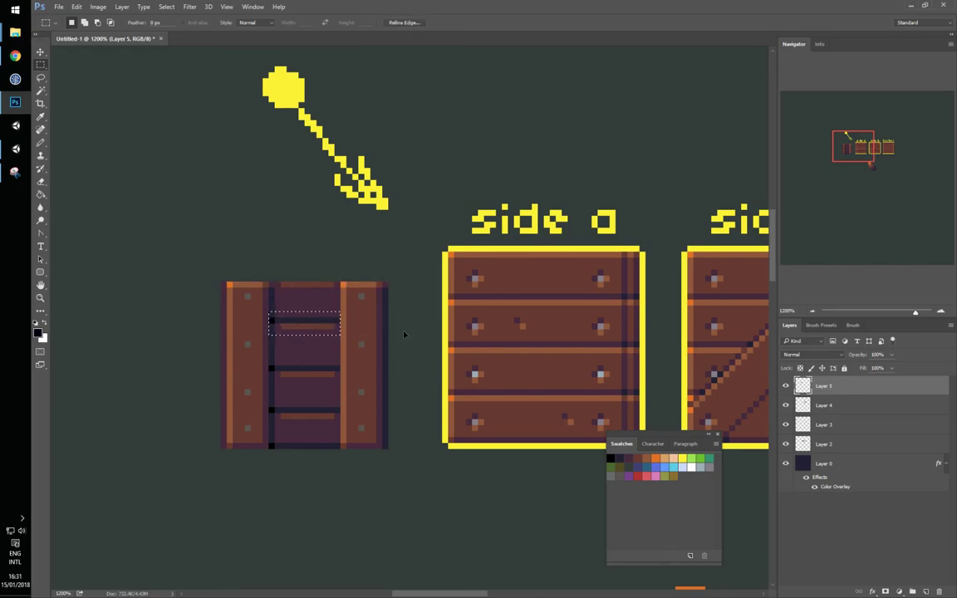
key("ctrl+d")
Move the recess's middle and lower seams with their highlights up one pixel each to even out the board heights.
left_click_drag(298, 281, 316, 320)
mouse_move(312, 304)
left_mouse_down()
mouse_move(313, 347)
mouse_move(341, 386)
left_mouse_up()
key("ctrl+d")
key("ctrl+Up")
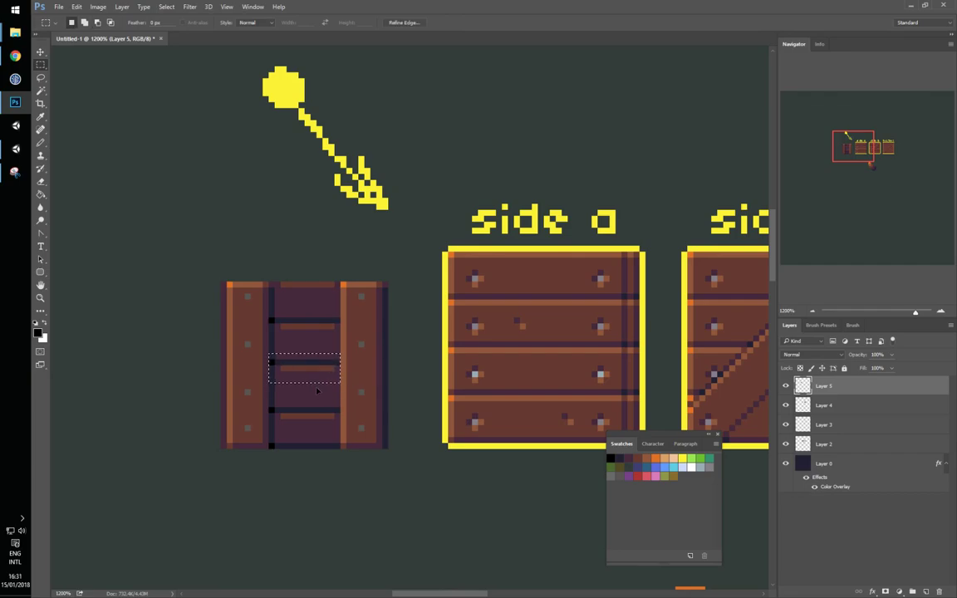
key("ctrl+d")
mouse_move(305, 323)
left_mouse_down()
mouse_move(316, 364)
mouse_move(313, 347)
mouse_move(316, 423)
mouse_move(299, 363)
mouse_move(310, 437)
mouse_move(300, 392)
mouse_move(304, 314)
mouse_move(305, 391)
mouse_move(339, 404)
mouse_move(331, 406)
left_mouse_up()
left_click(275, 413)
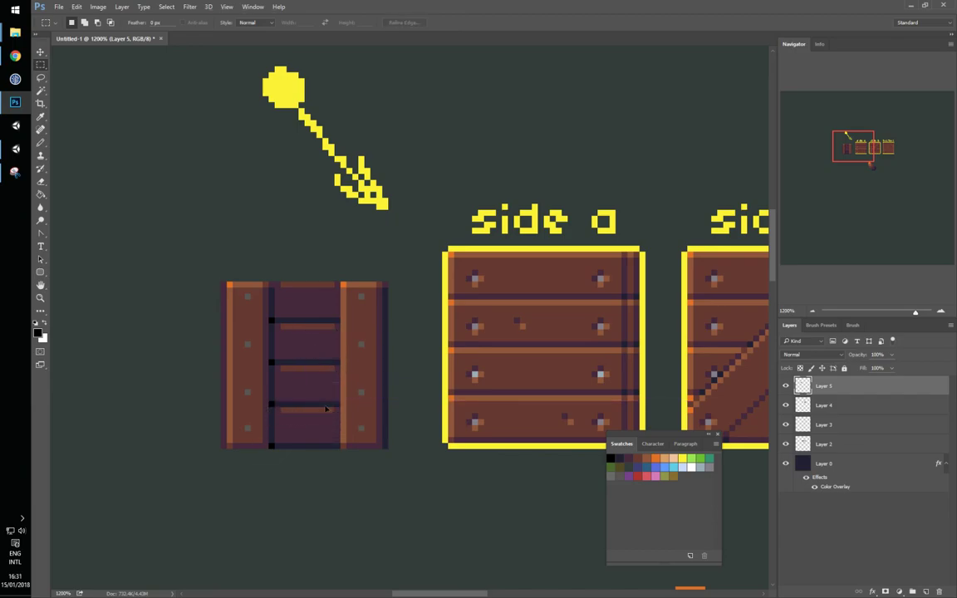
left_click_drag(301, 284, 306, 430)
key("ctrl+d")
Surround every nail on both planks with dark purple pixels above and left, and light brown pixels below and right.
left_click_drag(335, 366, 284, 376)
key("b")
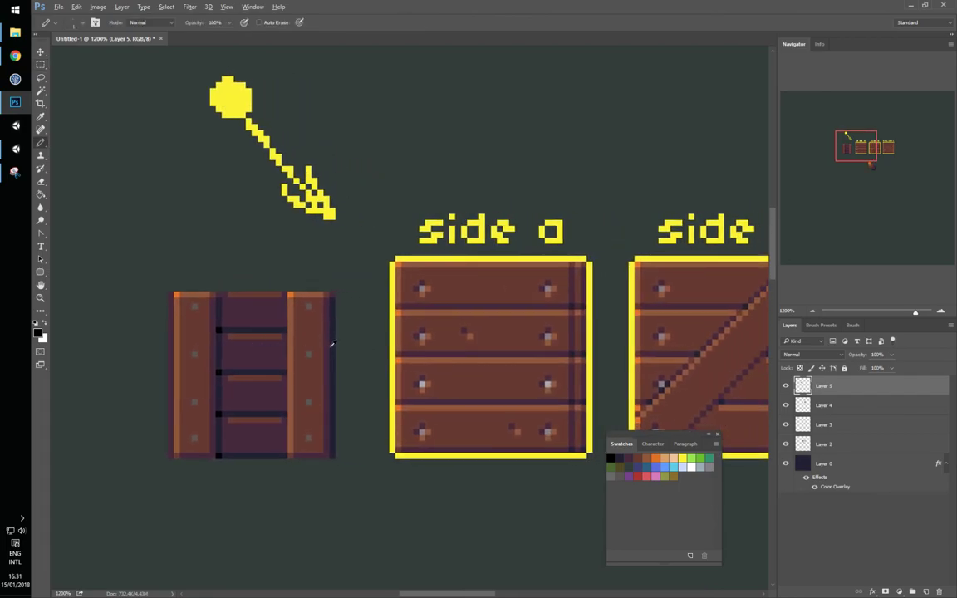
key("ctrl+z")
left_click(328, 357, "alt")
left_click(308, 348)
left_click(303, 353)
left_click(307, 397)
left_click(303, 436)
left_click(308, 302)
left_click(303, 307)
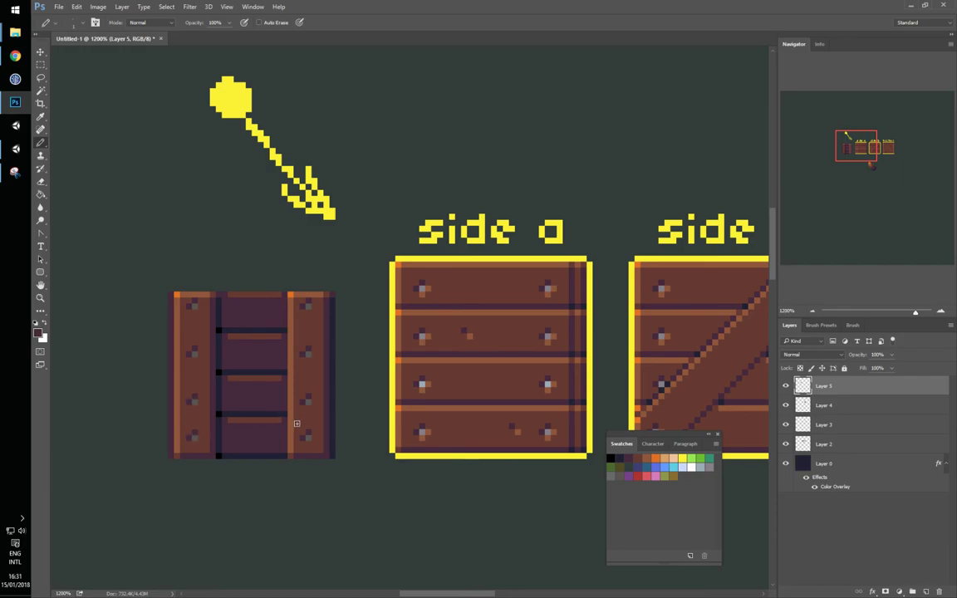
left_click(295, 340, "alt")
left_click(312, 354)
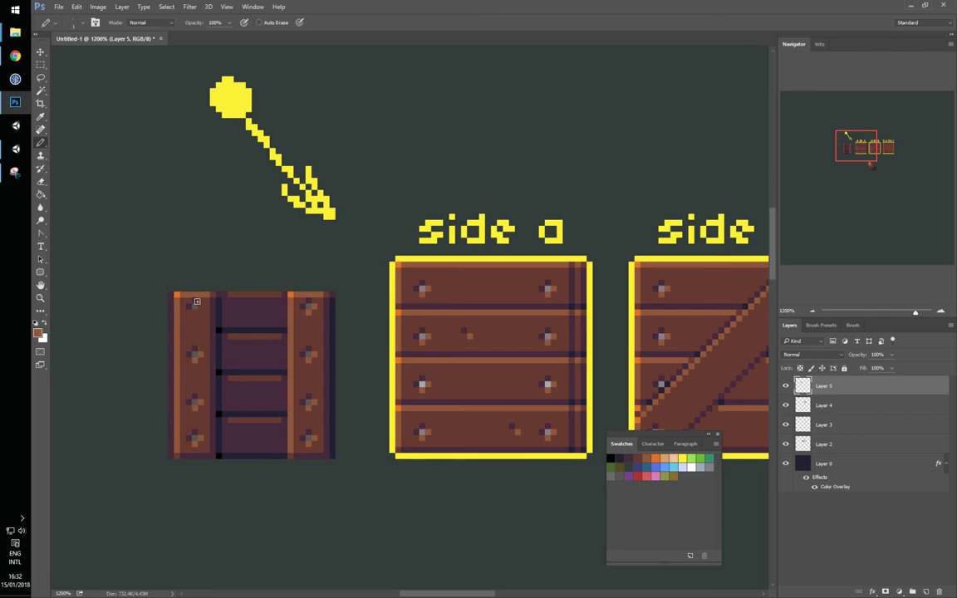
Move the uppermost nail on each plank down one pixel and clean up the leftover pixels with the plank's brown.
key("m")
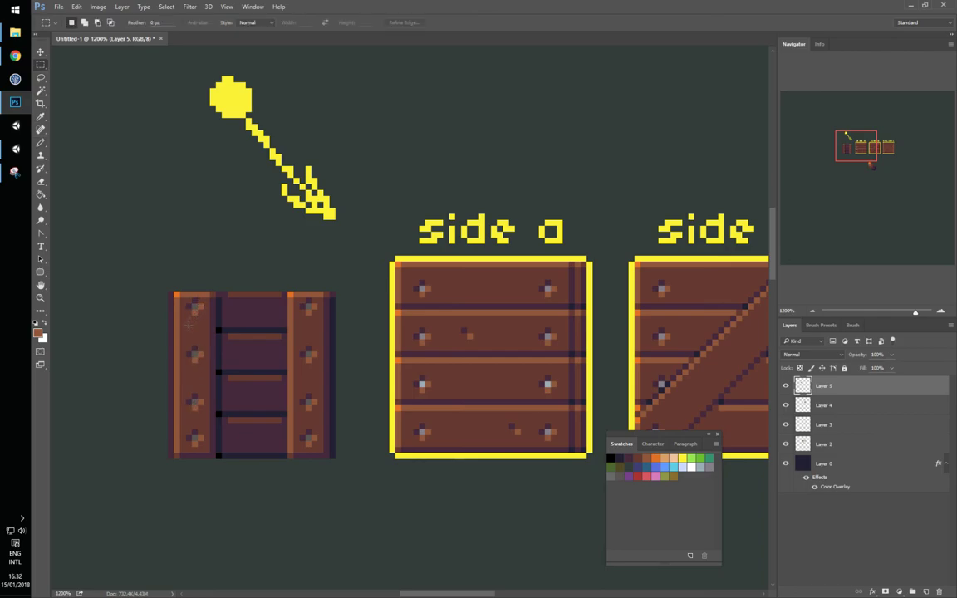
left_click_drag(186, 299, 204, 327)
key("ctrl+d")
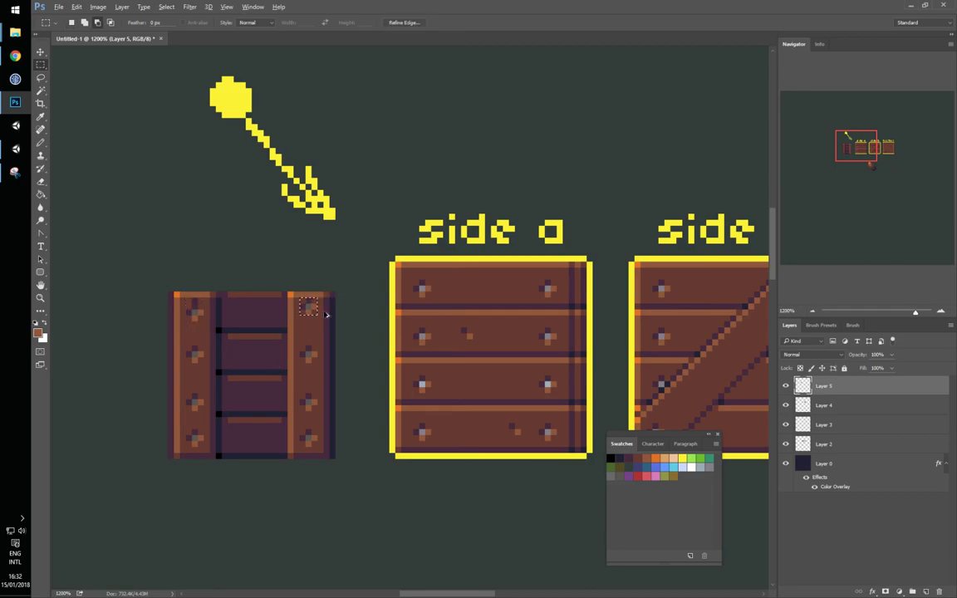
key("b")
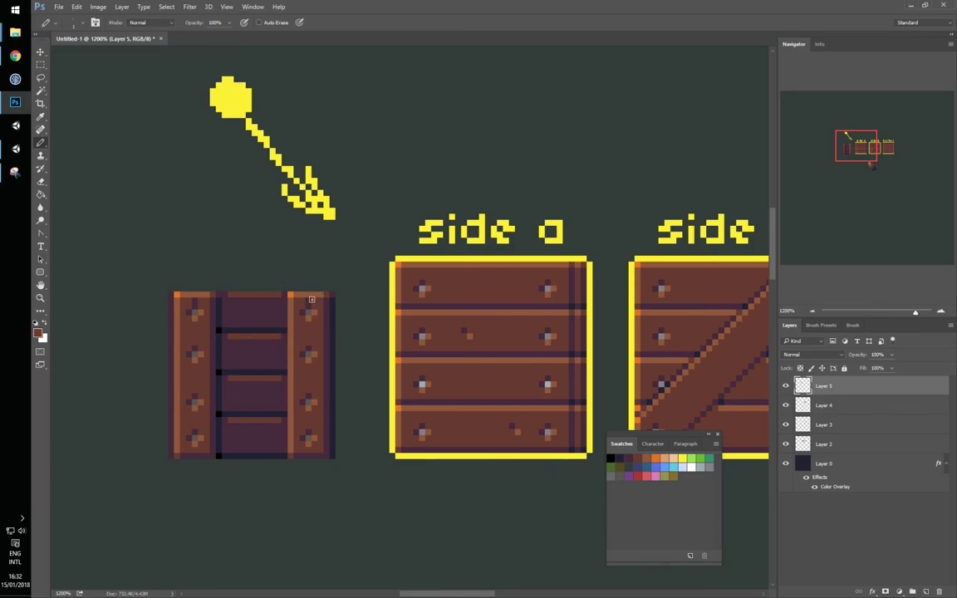
Move the third nail from the top on each plank up one pixel to even out the nail spacing.
left_click_drag(447, 306, 365, 283)
key("m")
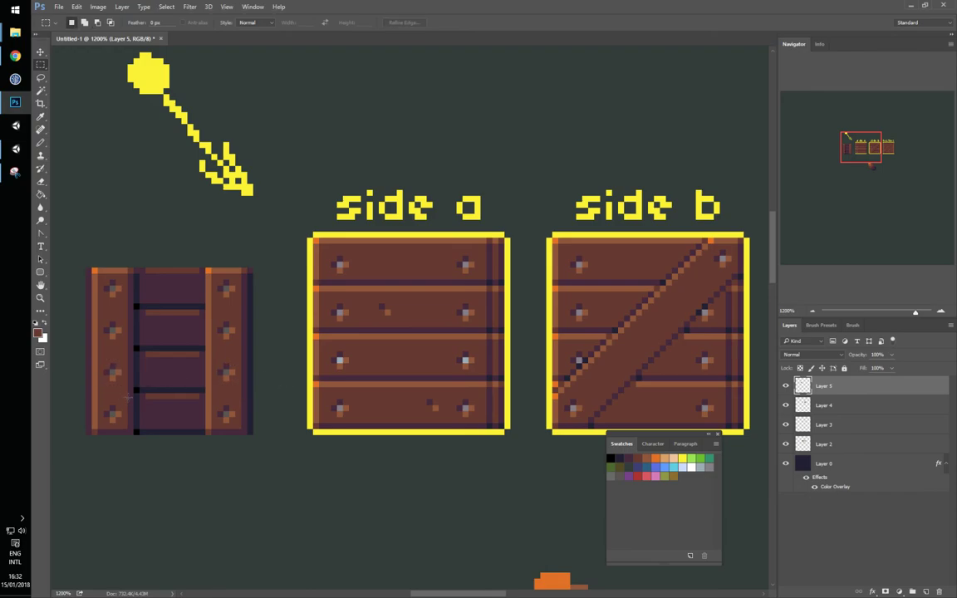
mouse_move(395, 340)
left_mouse_down()
mouse_move(405, 362)
mouse_move(389, 351)
left_mouse_up()
left_click_drag(130, 303, 221, 283)
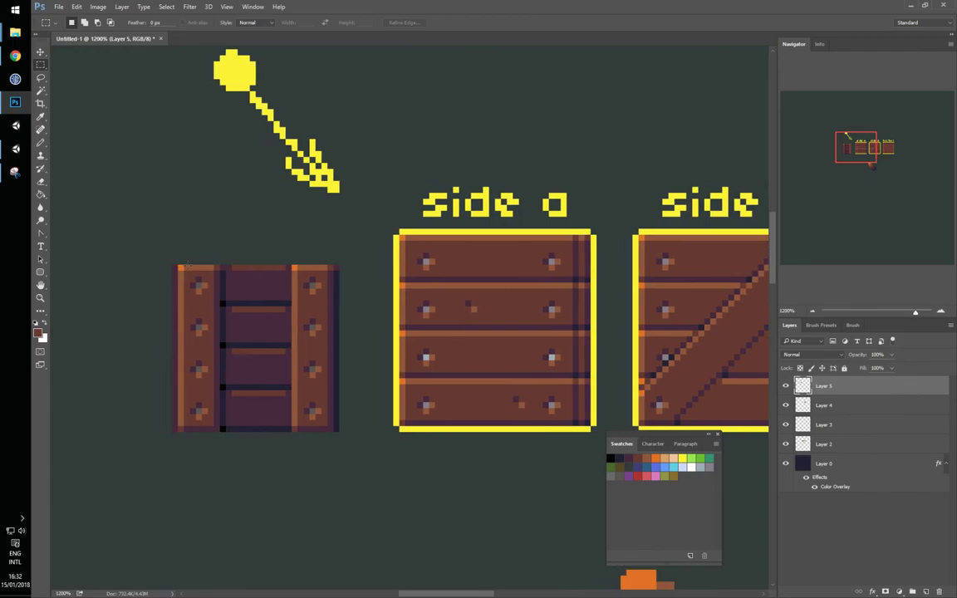
Paint the lower-right corner pixel of the vertical-plank panel black with the Pencil tool.
key("b")
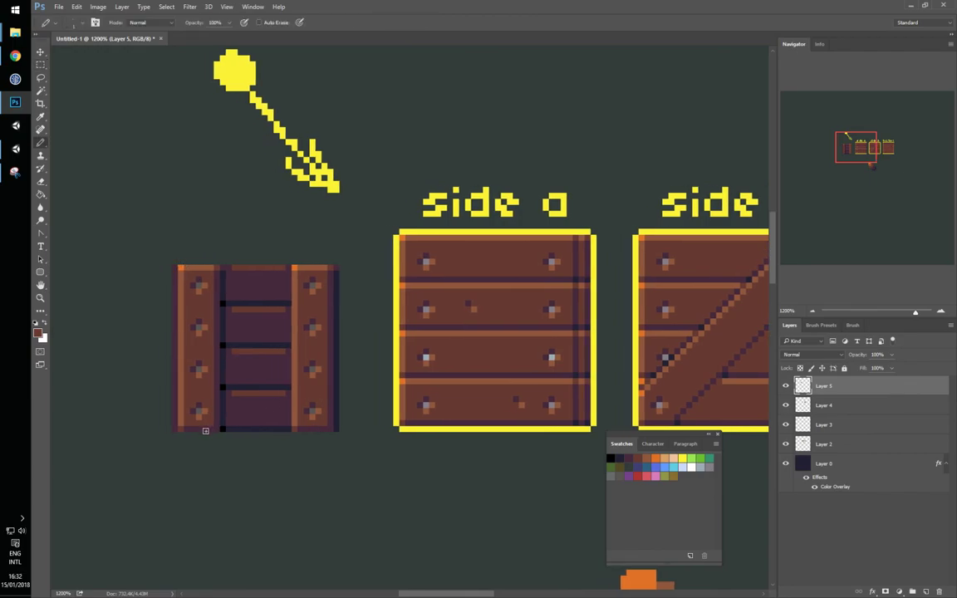
left_click(222, 424, "alt")
left_click_drag(369, 369, 352, 382)
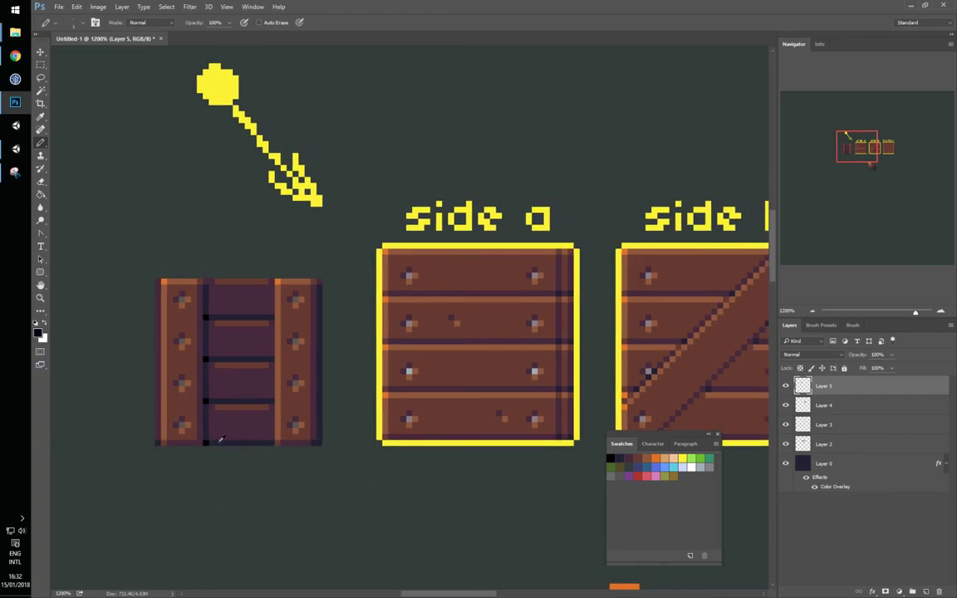
left_click_drag(376, 414, 414, 430)
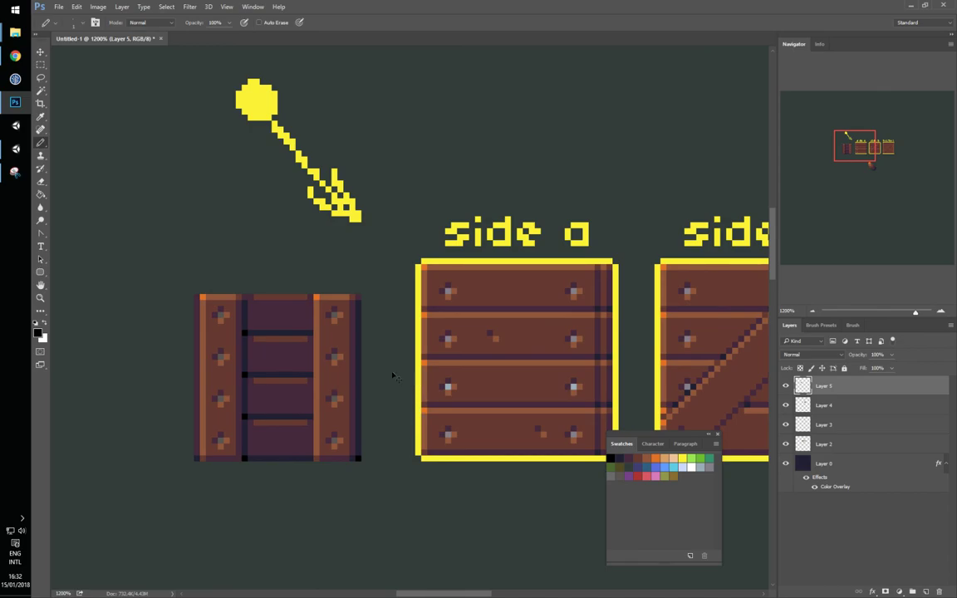
Check the vertical-plank panel at 100% size and enlarged alongside the side a, side b and top/bot textures.
key("ctrl+1")
key("ctrl+plus")
key("ctrl+plus")
key("ctrl+plus")
left_click_drag(447, 264, 463, 418)
key("ctrl+plus")
key("ctrl+plus")
key("ctrl+plus")
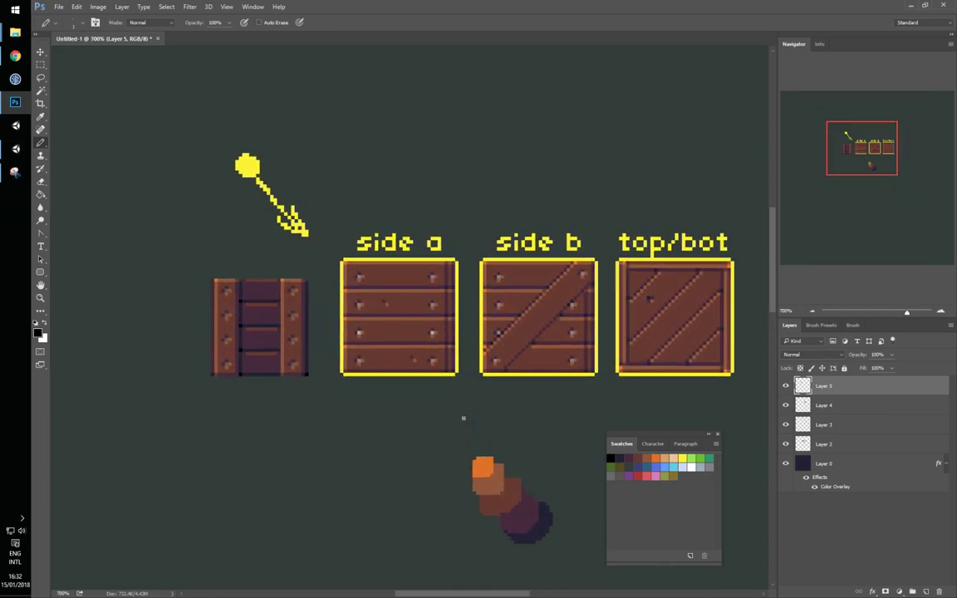
Copy the diagonal-plank area inside the top/bot frame, with its purple outline, to a new layer and place it below the vertical-plank panel.
key("m")
key("ctrl+plus")
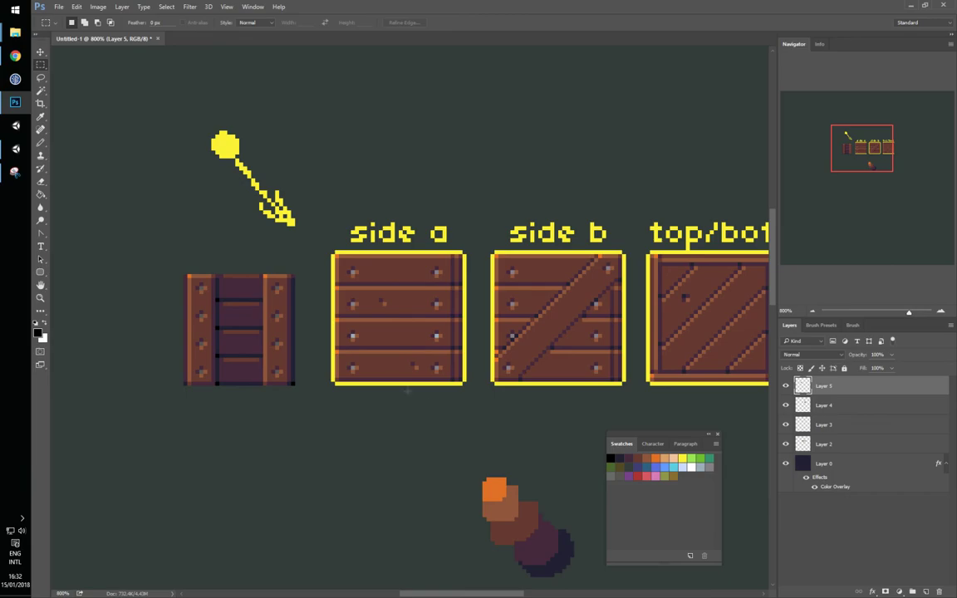
left_click_drag(568, 255, 536, 217)
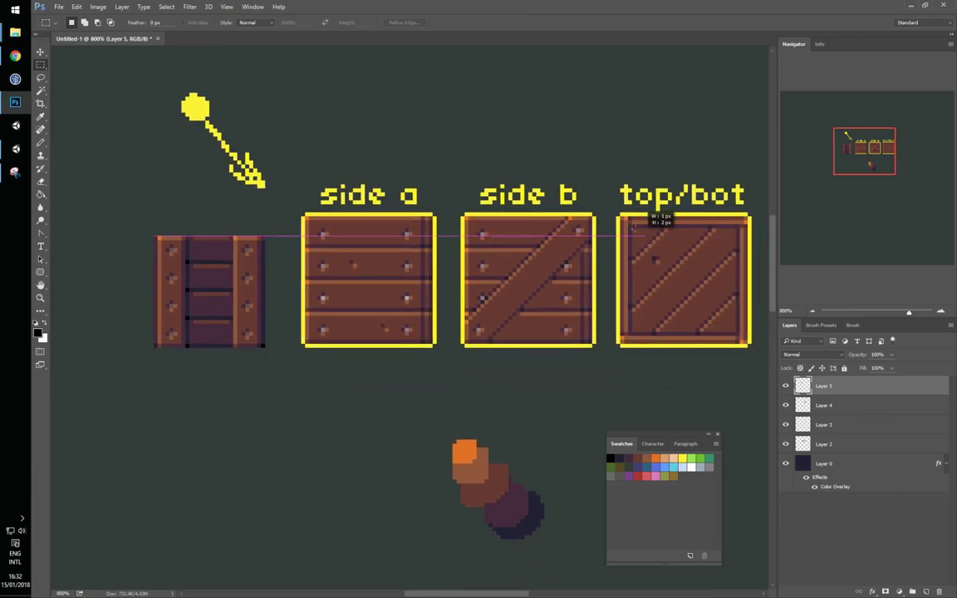
left_click_drag(631, 224, 246, 420)
key("ctrl+j")
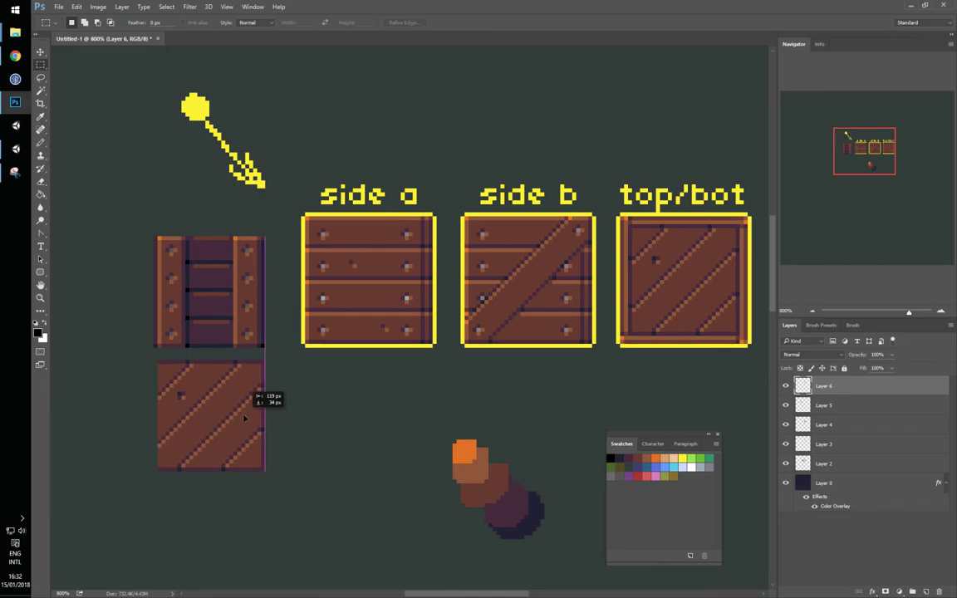
key("Delete")
left_click_drag(629, 223, 739, 333)
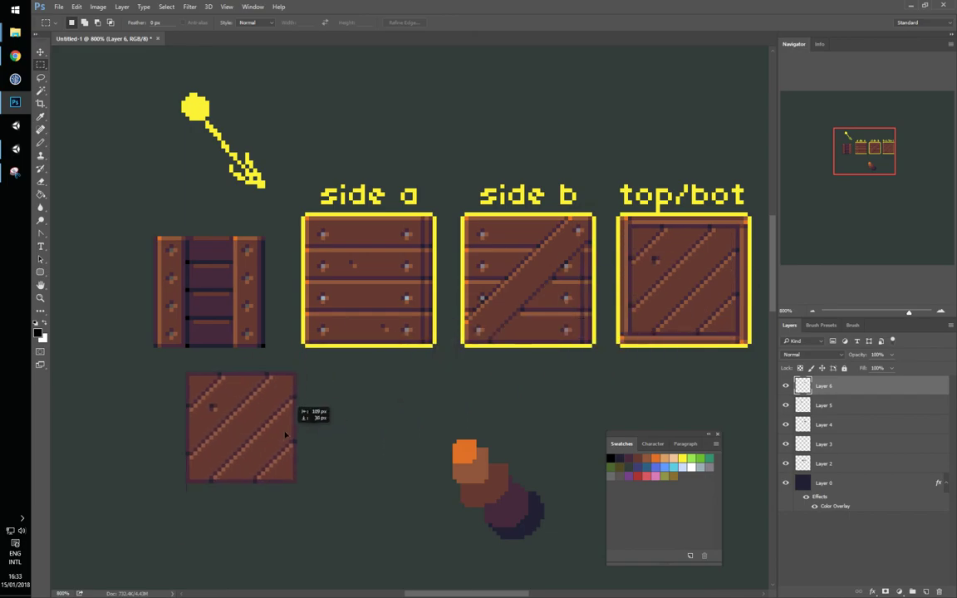
left_click_drag(285, 434, 444, 399)
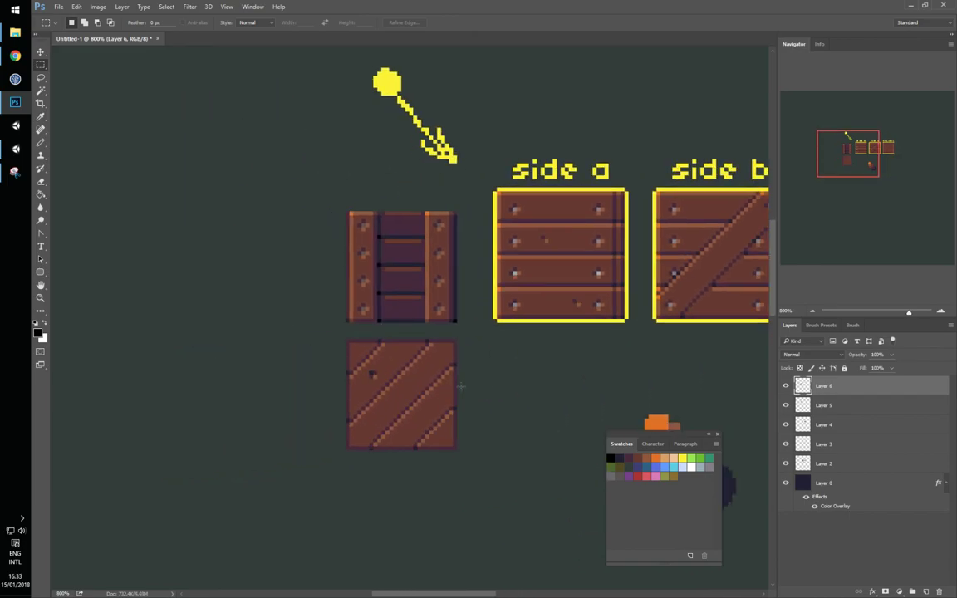
Fill the dark navy pixels where the diagonal seams meet the copied panel's outline, and the knot's darkest pixel, with black.
key("g")
key("ctrl+plus")
key("ctrl+plus")
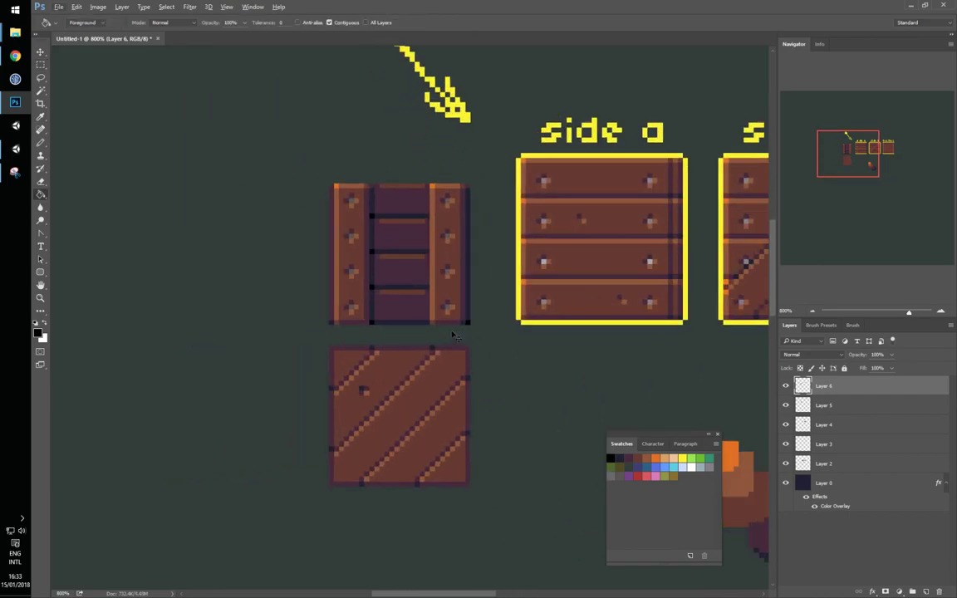
left_click_drag(489, 408, 473, 303)
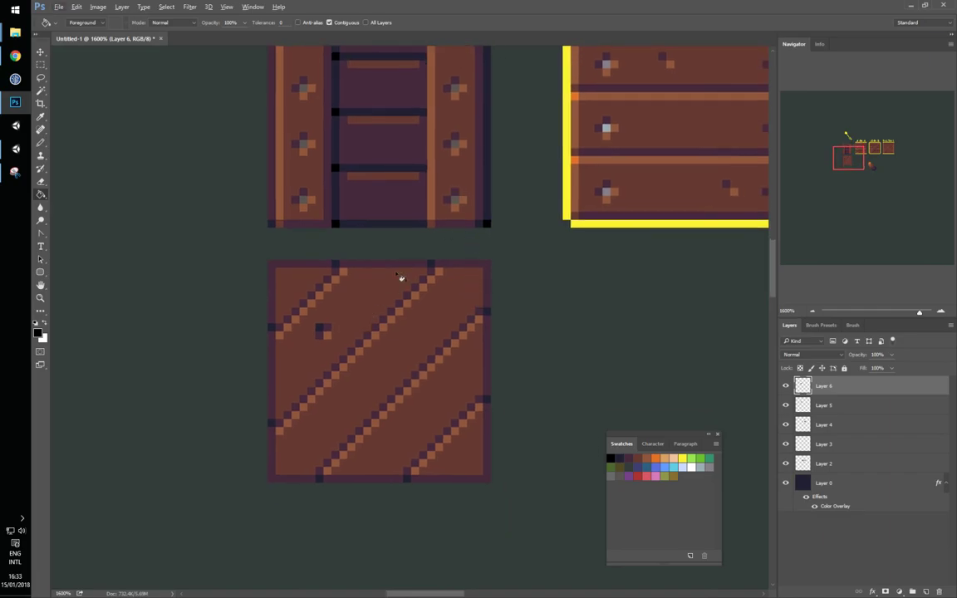
left_click(491, 211)
left_click(488, 223)
left_click(489, 313)
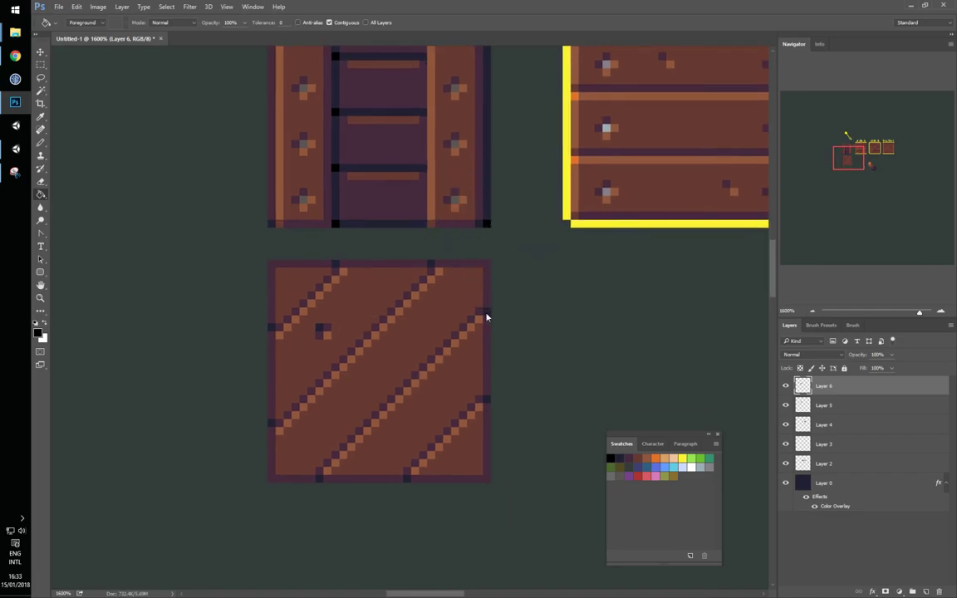
left_click(490, 402)
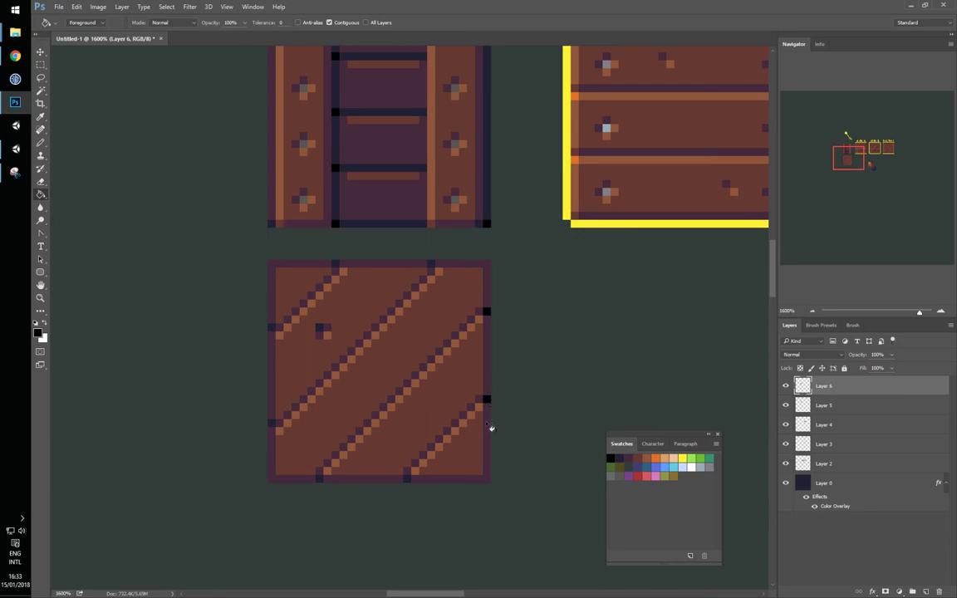
left_click(319, 481)
key("ctrl+z")
left_click(271, 329)
left_click(335, 266)
left_click(431, 267)
Sample the dark navy and fill the purple outline segments along the copied panel's right side and adjoining top and bottom parts.
left_click(488, 205, "alt")
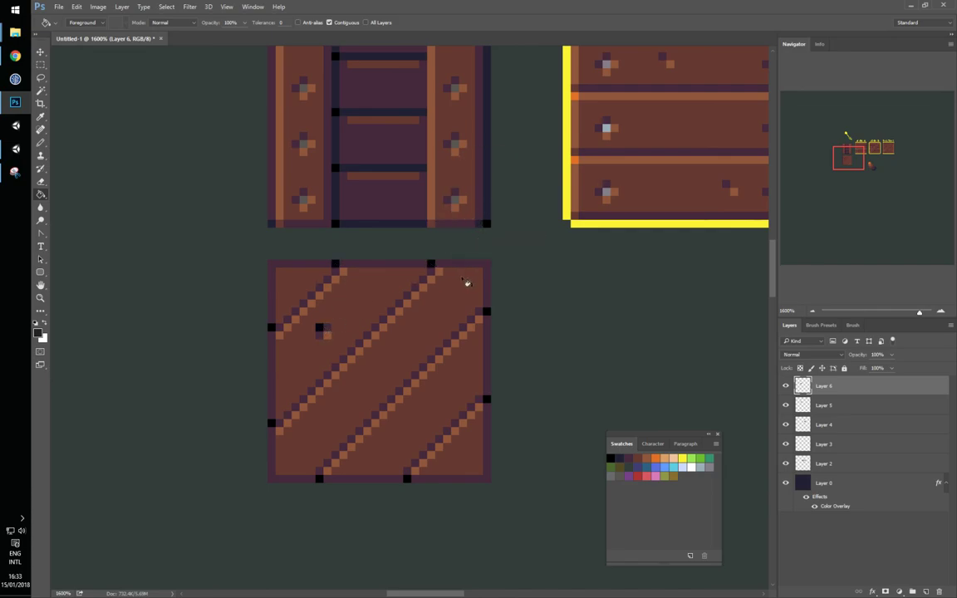
left_click(462, 265)
left_click(487, 355)
left_click(468, 479)
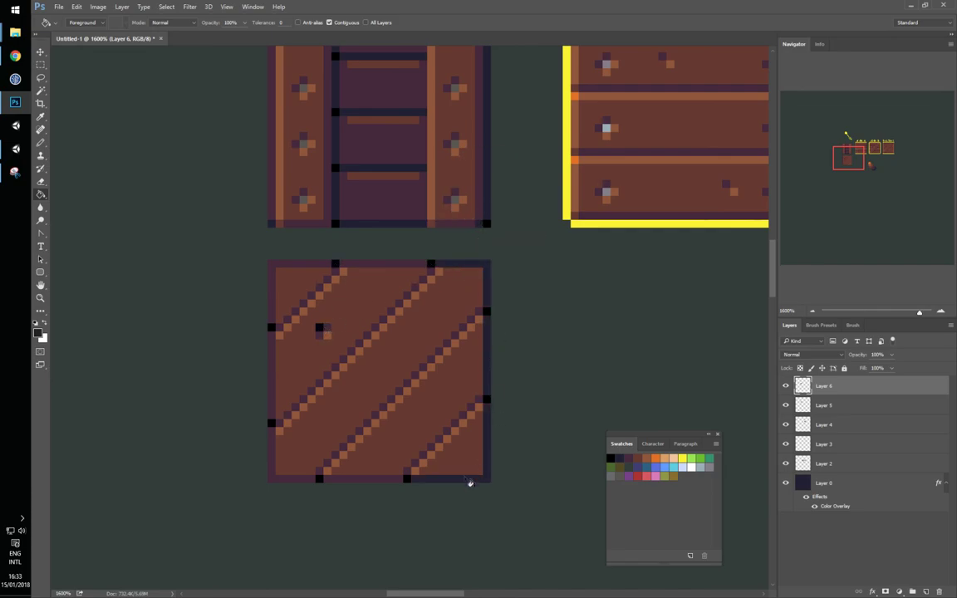
left_click(387, 480)
Select the copied panel's remaining dark purple pixels by Color Range at fuzziness 0, fill them with dark navy, and deselect.
key("m")
right_click(440, 352)
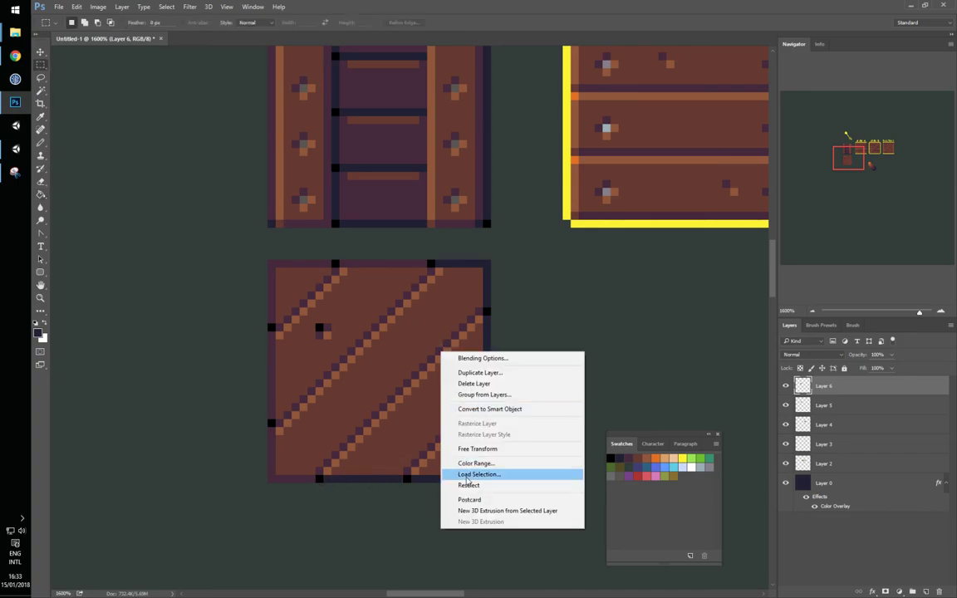
left_click(397, 325)
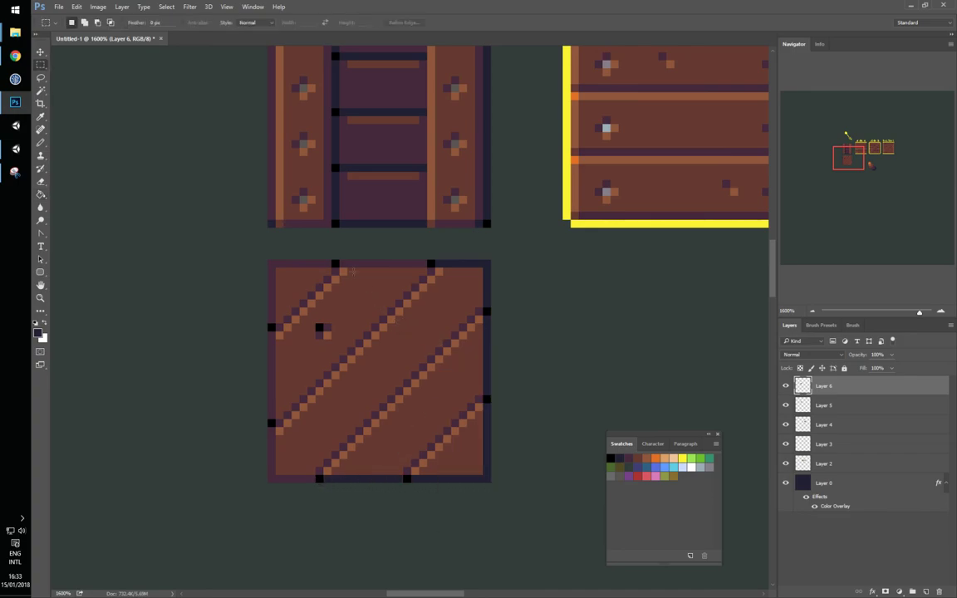
scroll(389, 213, "up", 2)
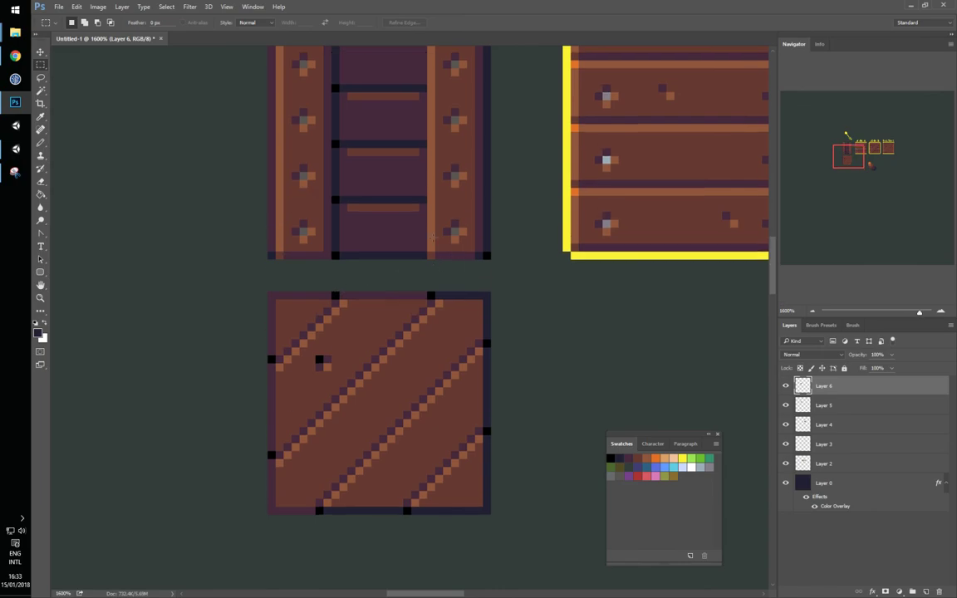
scroll(428, 243, "down", 3)
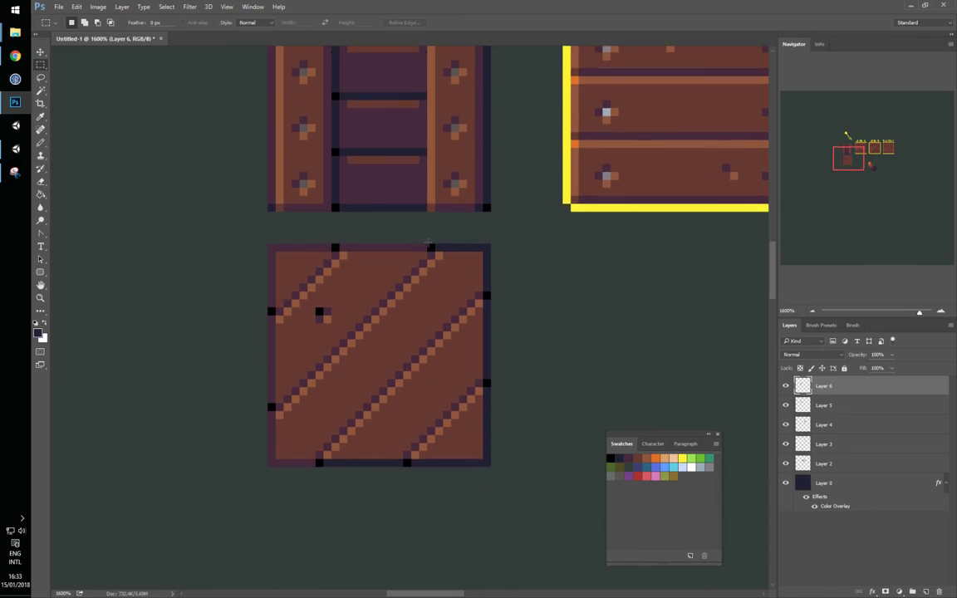
right_click(382, 243)
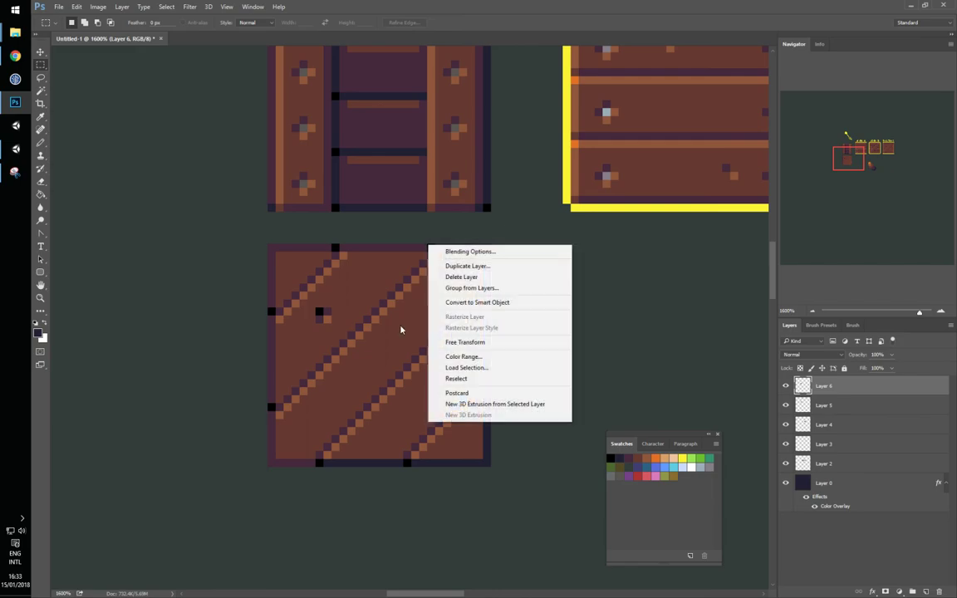
left_click(448, 357)
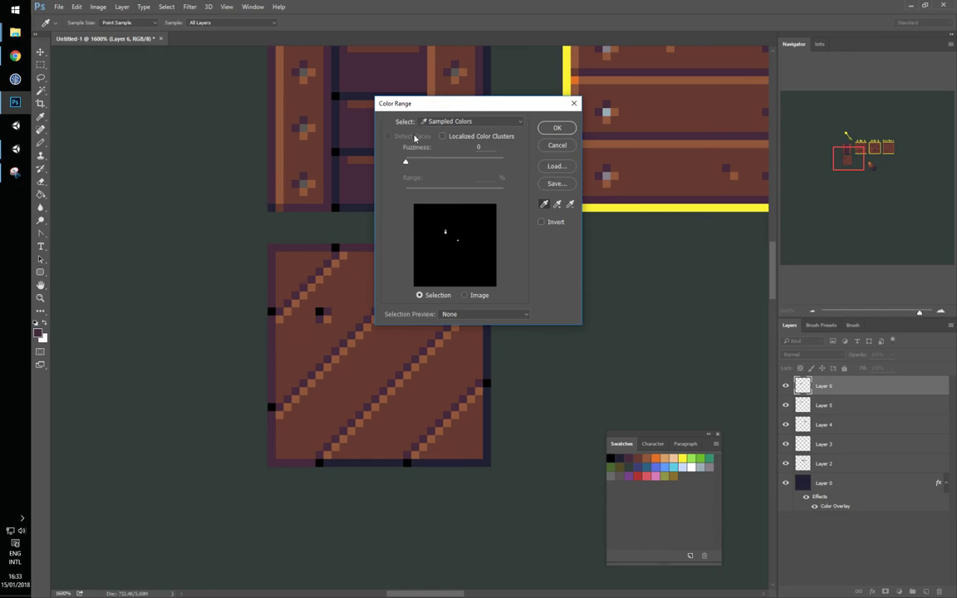
mouse_move(407, 163)
left_mouse_down()
mouse_move(490, 164)
mouse_move(392, 169)
left_mouse_up()
left_click(553, 127)
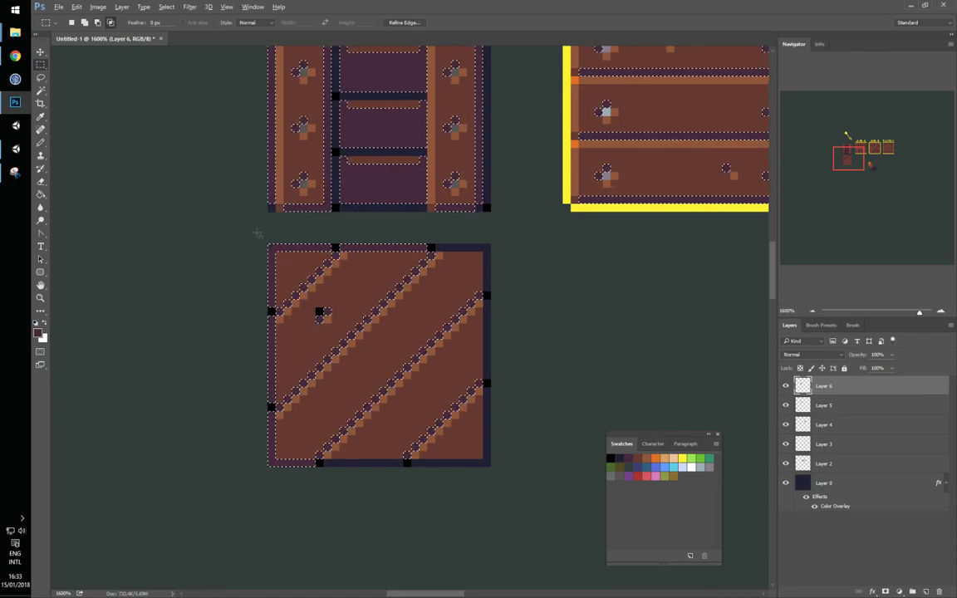
left_click_drag(256, 233, 508, 470)
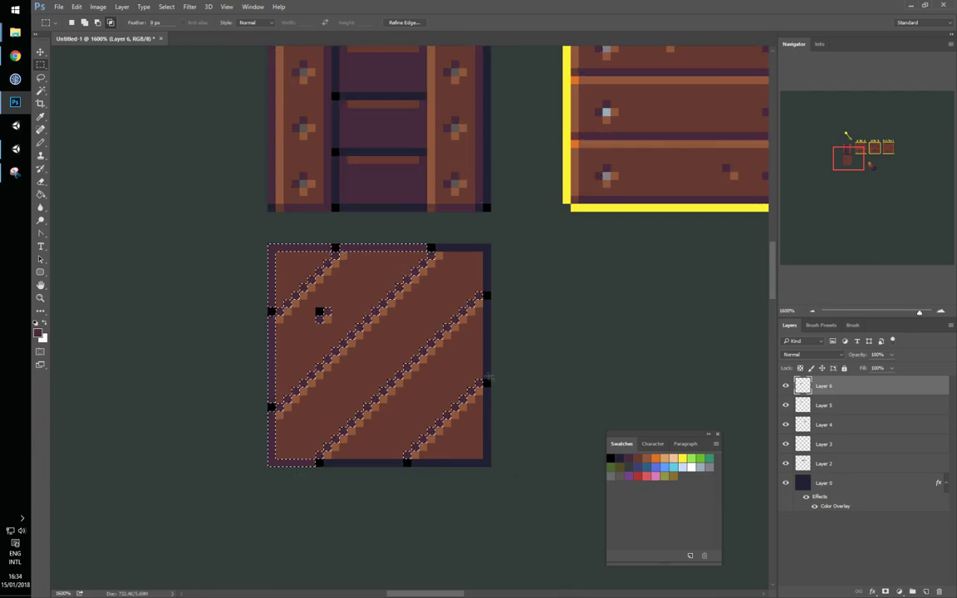
left_click_drag(510, 140, 516, 167)
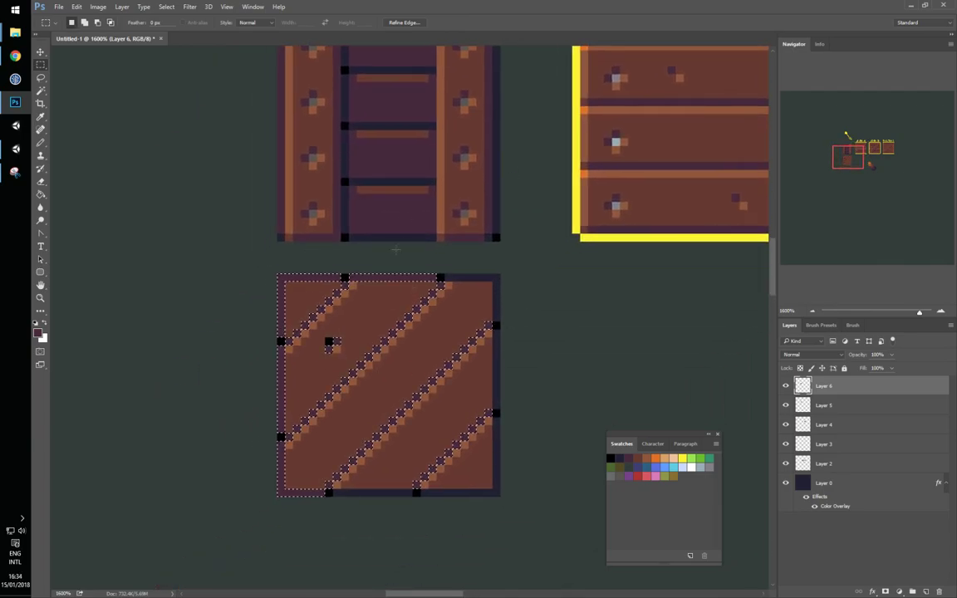
right_click(485, 310)
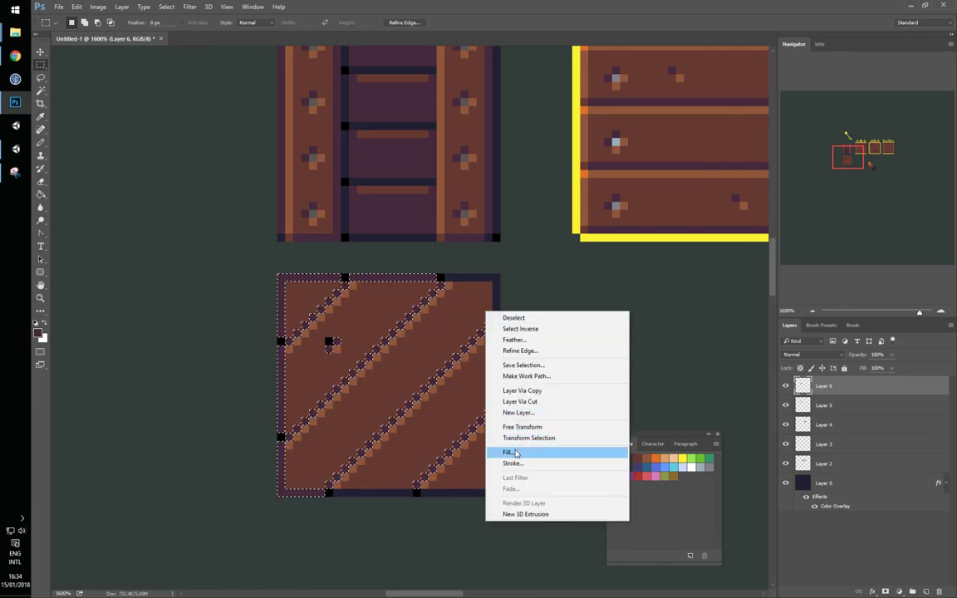
left_click(509, 453)
key("Return")
key("ctrl+d")
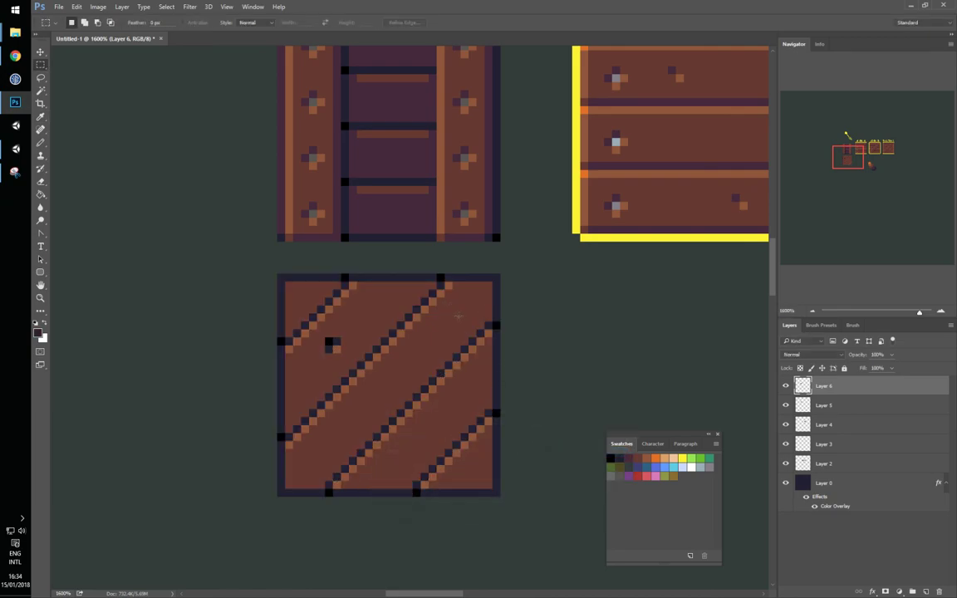
Select the copied panel's brown plank surfaces by Color Range, fill them with dark purple, and deselect.
right_click(496, 313)
left_click(515, 425)
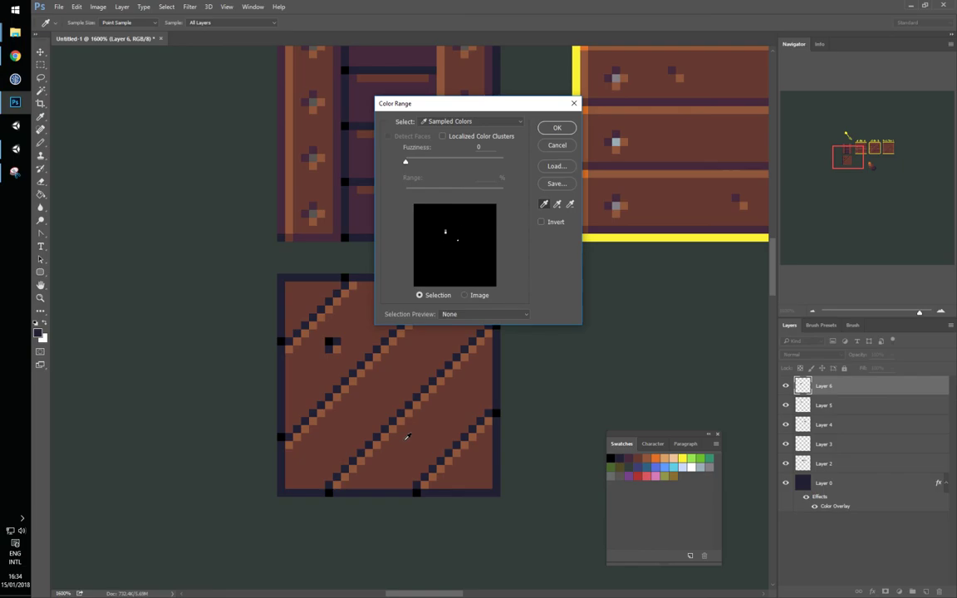
left_click(406, 439)
key("Return")
left_click_drag(271, 273, 503, 490)
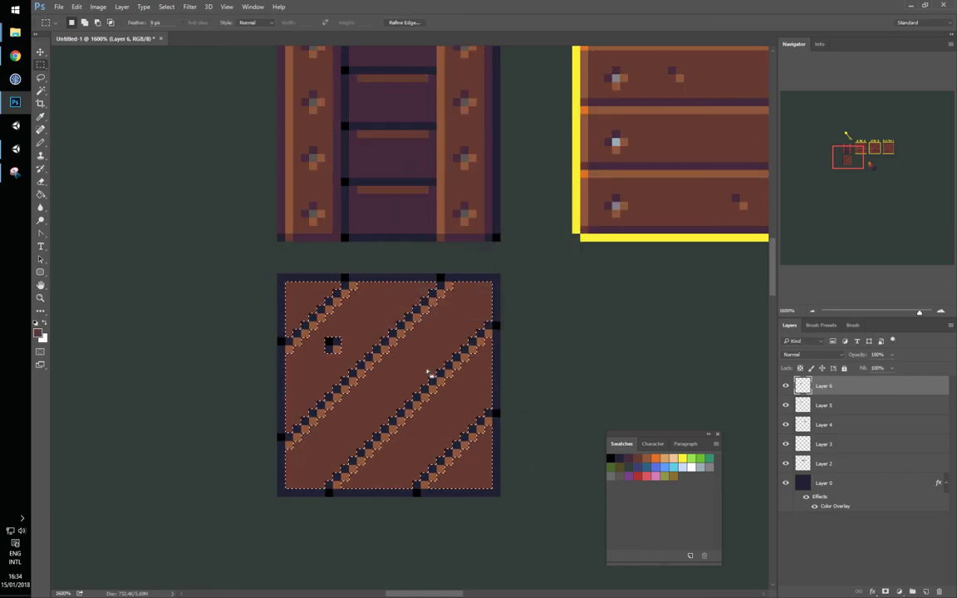
right_click(405, 279)
left_click(440, 404)
key("Return")
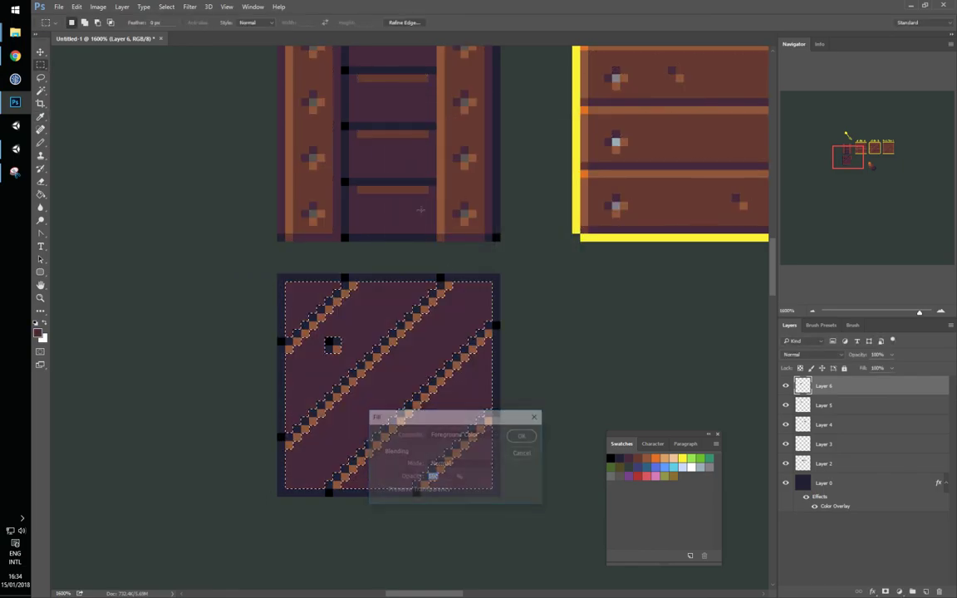
key("ctrl+d")
Select the copied panel's light brown seam and knot highlights by Color Range, fill them with the darker reddish brown, and deselect.
right_click(466, 316)
left_click(490, 427)
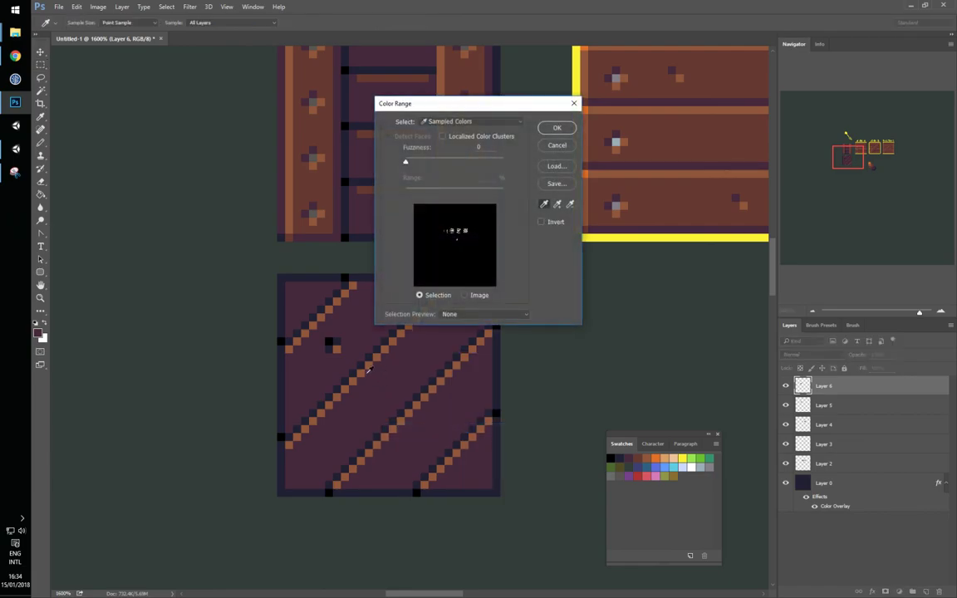
left_click(363, 372)
key("Return")
left_click_drag(262, 267, 517, 495)
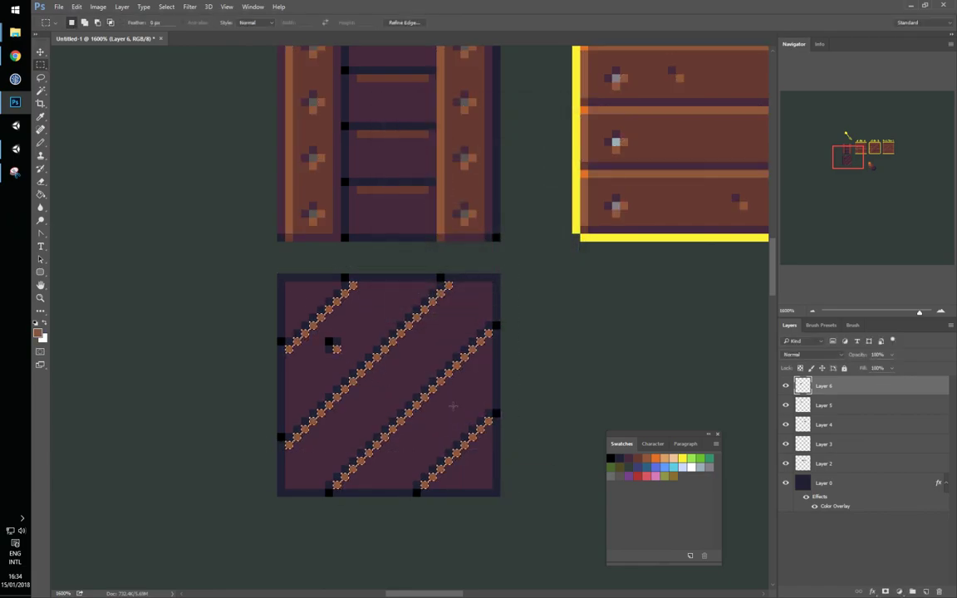
right_click(453, 405)
left_click(427, 418)
key("Return")
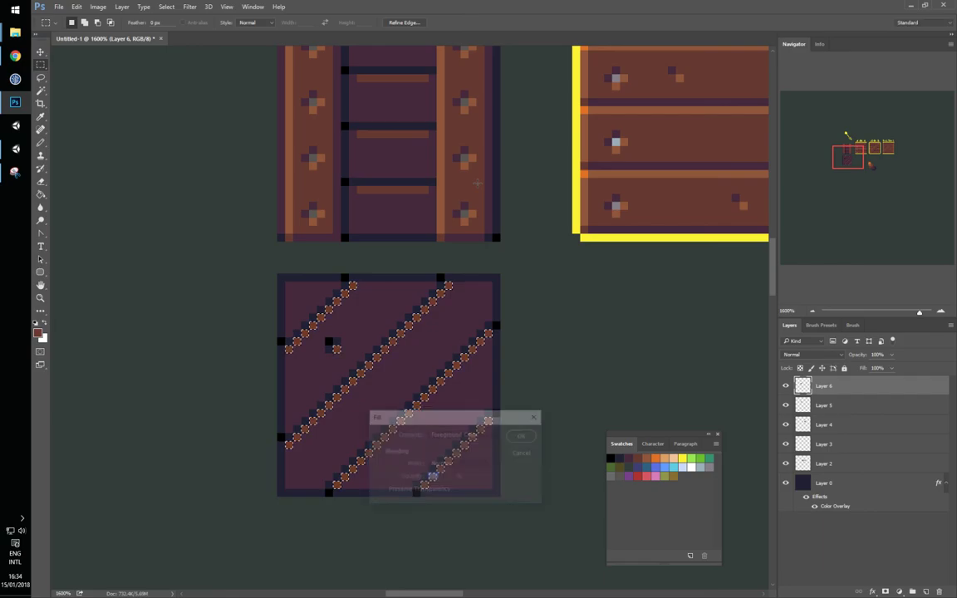
key("ctrl+d")
Review the recolored diagonal-plank panel at 100% and 600% zoom beside the other crate textures.
left_click_drag(555, 320, 483, 343)
key("ctrl+1")
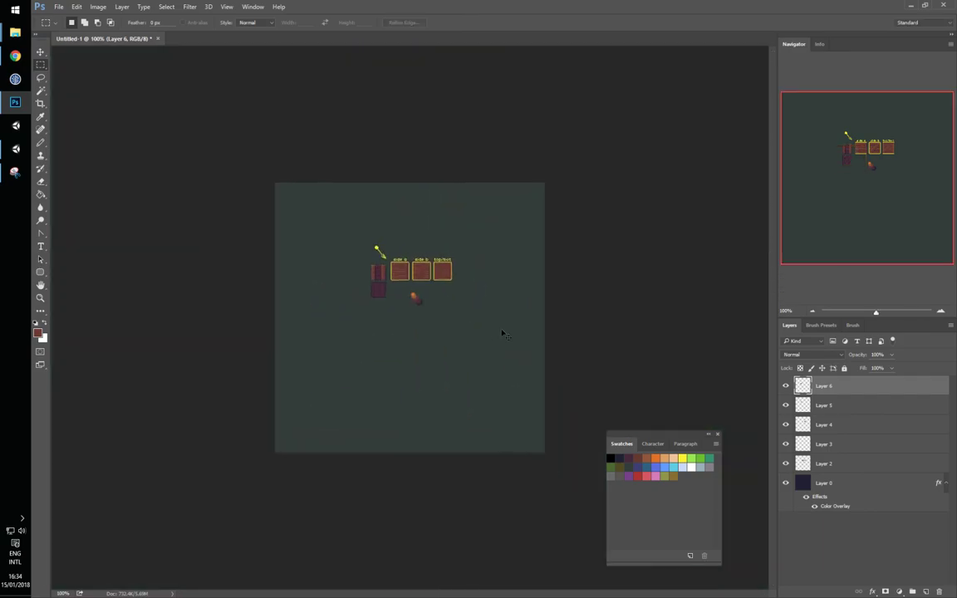
scroll(501, 334, "up", 5)
scroll(413, 240, "up", 3)
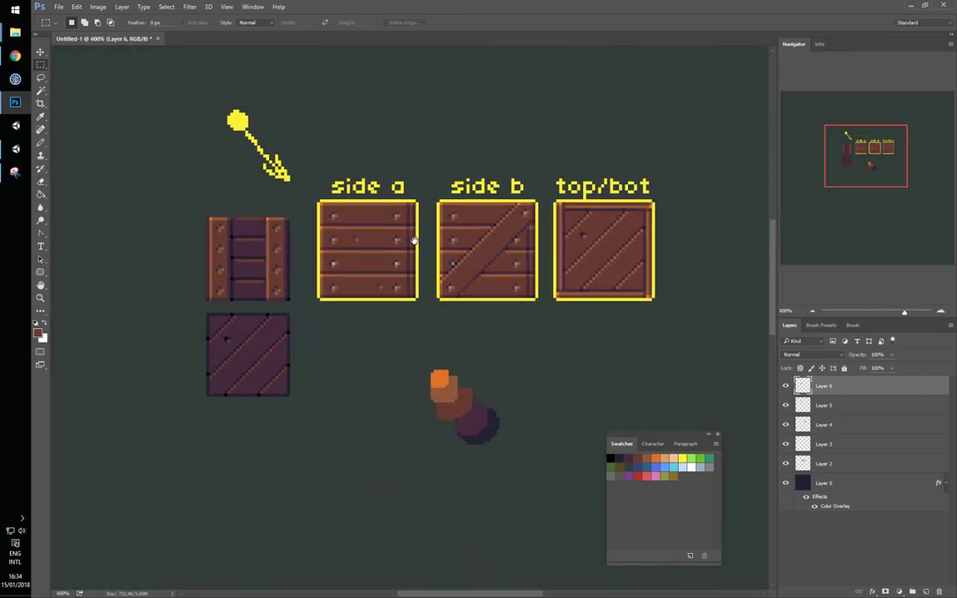
left_click_drag(412, 240, 413, 283)
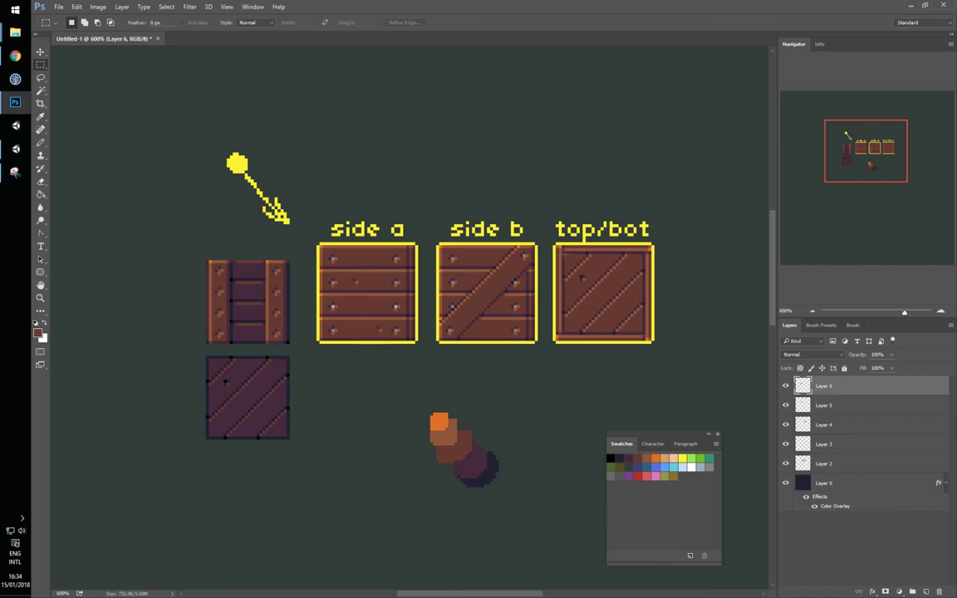
Switch to Unity and examine the open crate's outer faces, interior planks and floor in the example scene.
left_click_drag(565, 251, 644, 335)
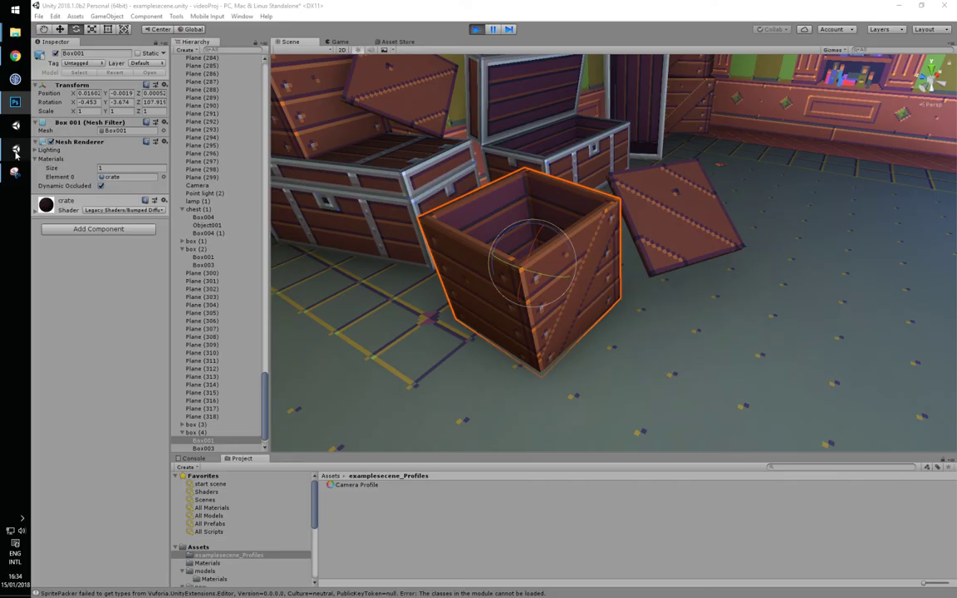
left_click(15, 149)
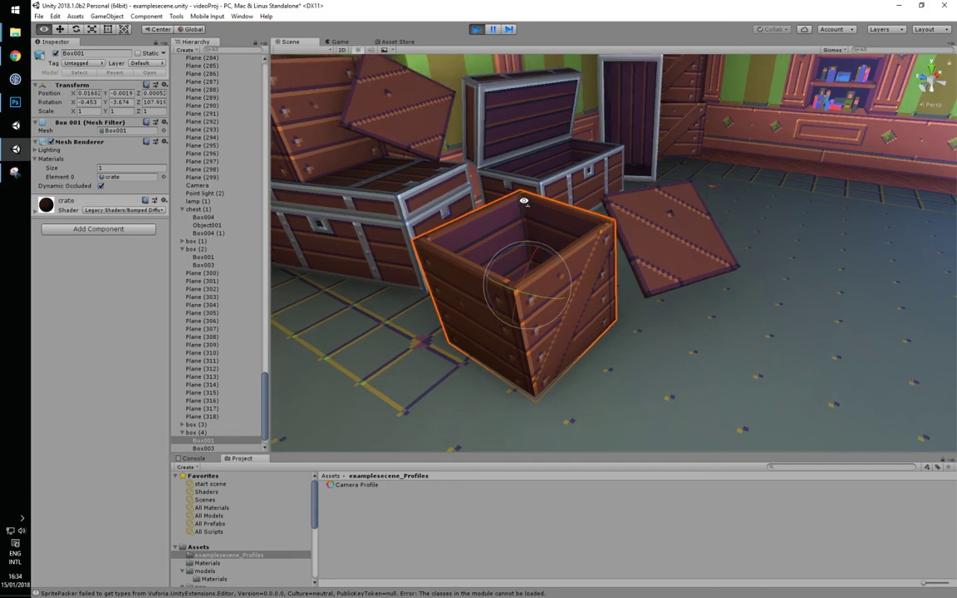
left_click_drag(524, 201, 624, 309)
left_click_drag(550, 378, 504, 272)
left_click(465, 291)
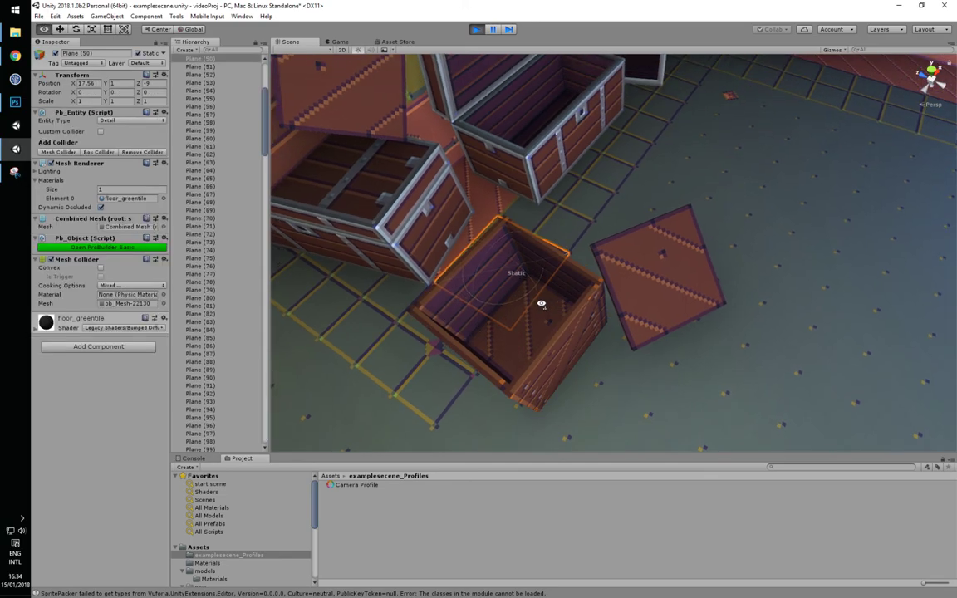
left_click_drag(539, 302, 574, 230)
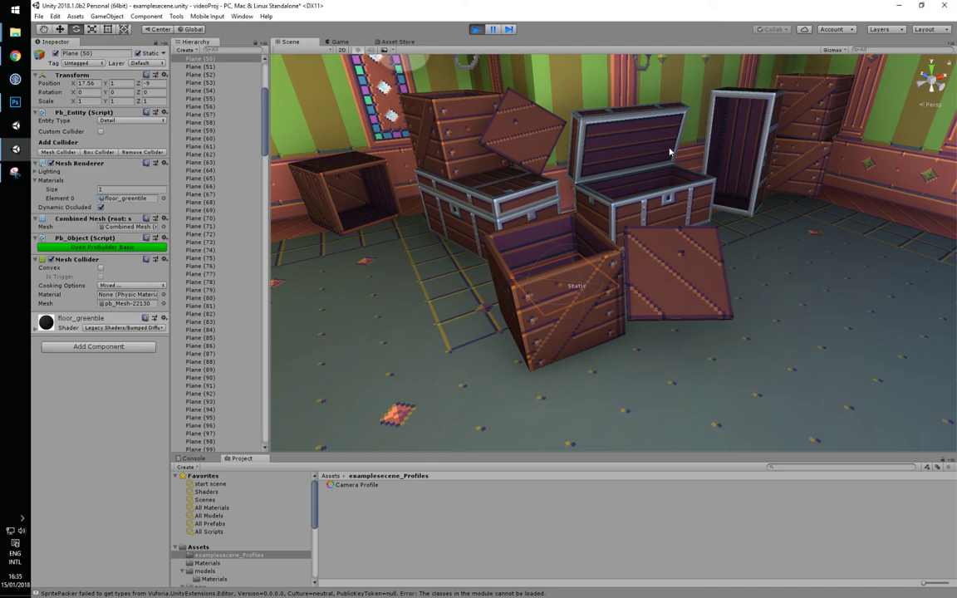
Examine the open chest's base and lid beside the stacked crates and the leaning crate lid.
left_click_drag(631, 205, 645, 188)
left_click(629, 229)
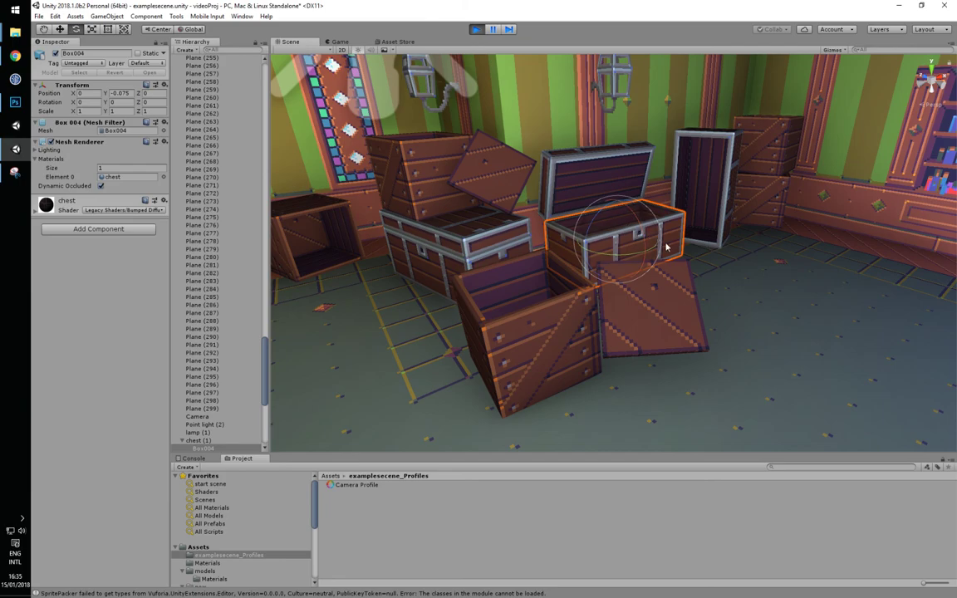
key("f")
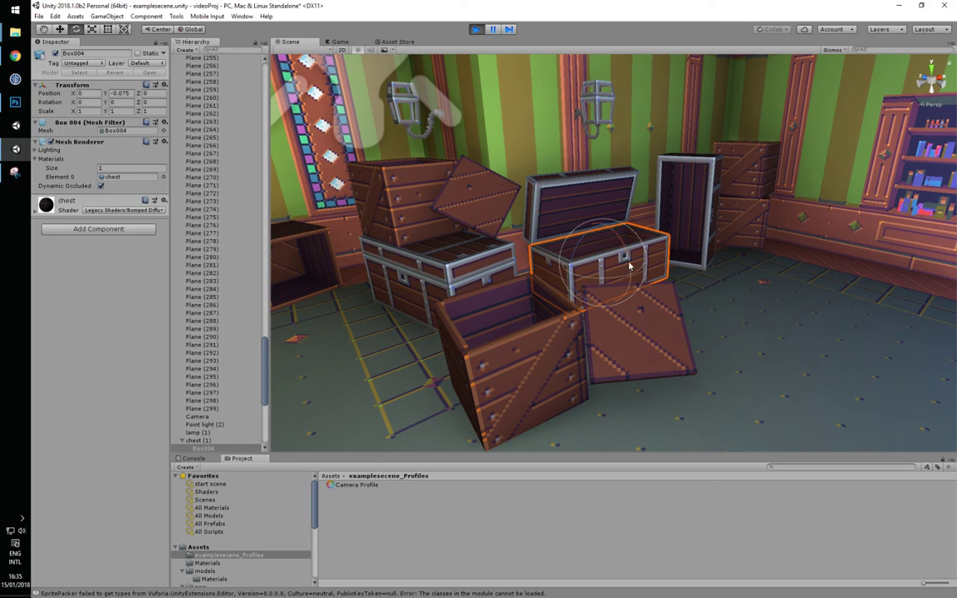
left_click(777, 310)
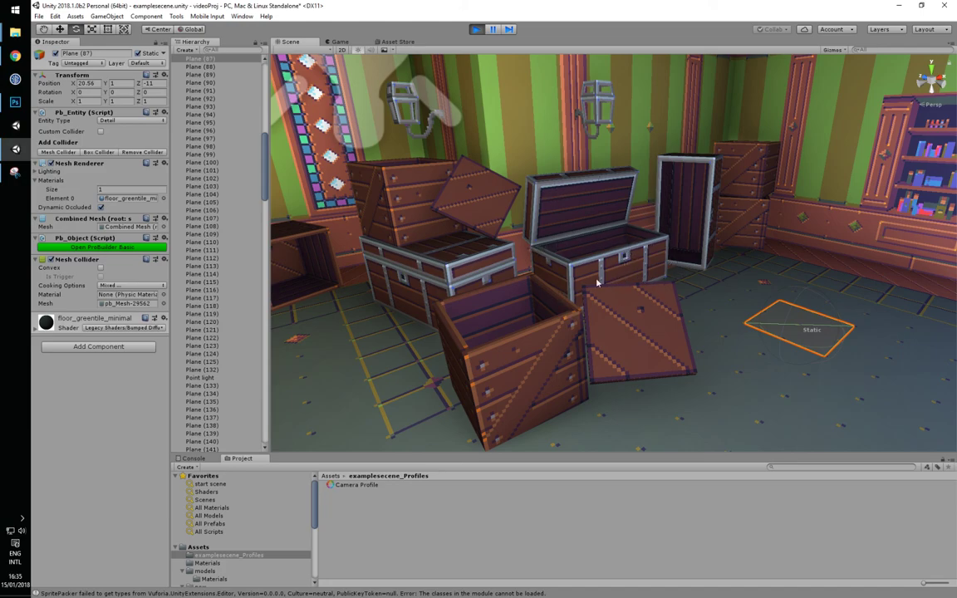
Examine the room around the bookshelf, wallpaper and tiled floor, returning to the crates and chests.
left_click_drag(649, 314, 769, 286)
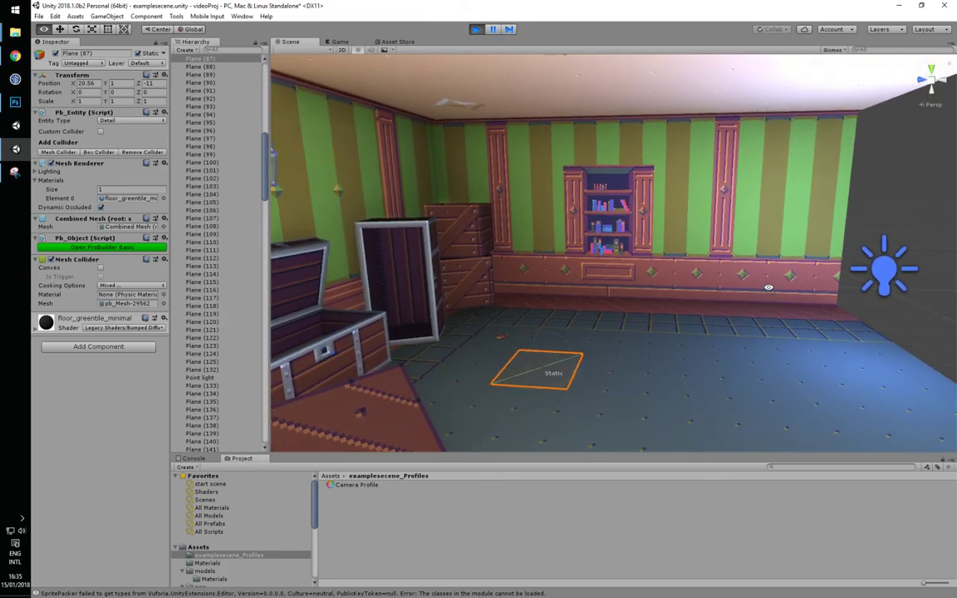
left_click(663, 432)
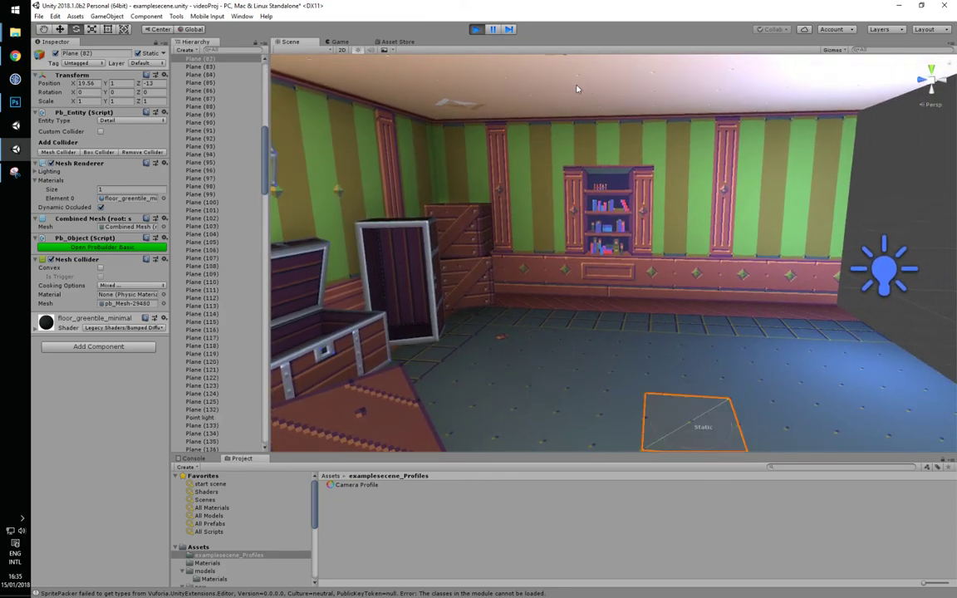
left_click_drag(695, 342, 707, 342)
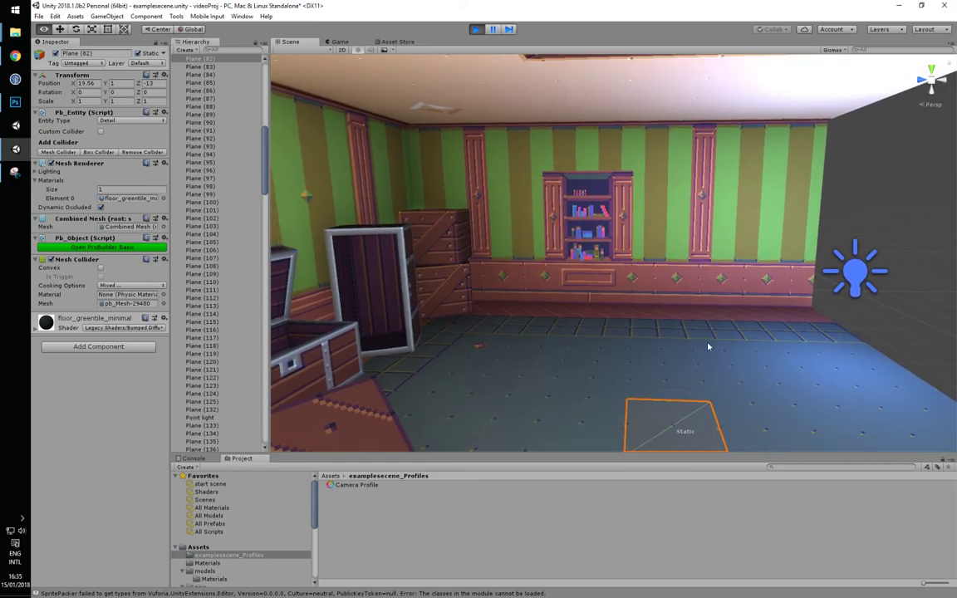
key("e")
left_click_drag(684, 350, 662, 358)
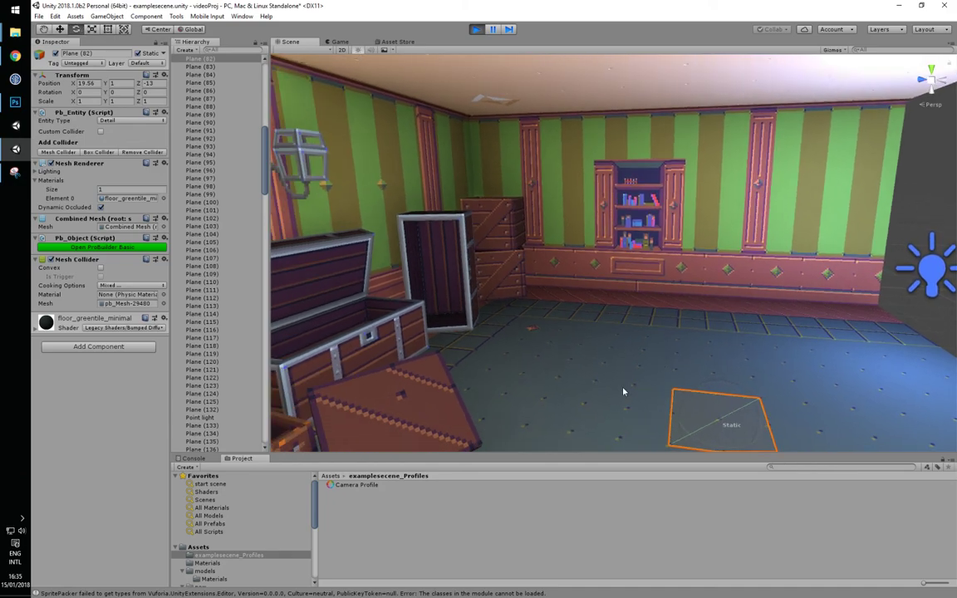
left_click_drag(624, 392, 596, 383)
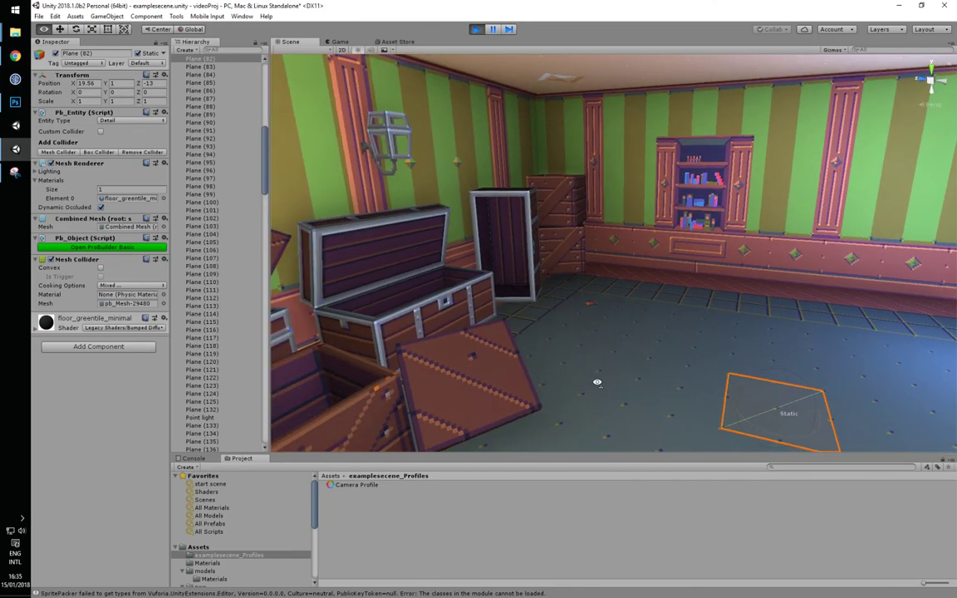
key("e")
left_click_drag(614, 308, 564, 335)
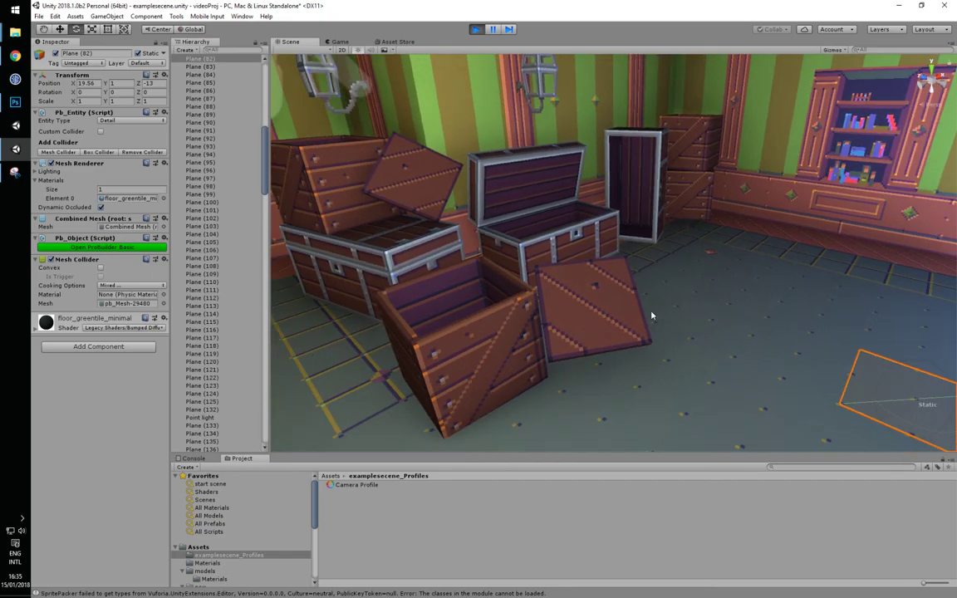
Inspect the open chest's base and the front crate's body from a lower viewpoint.
left_click_drag(654, 312, 609, 195)
left_click(549, 324)
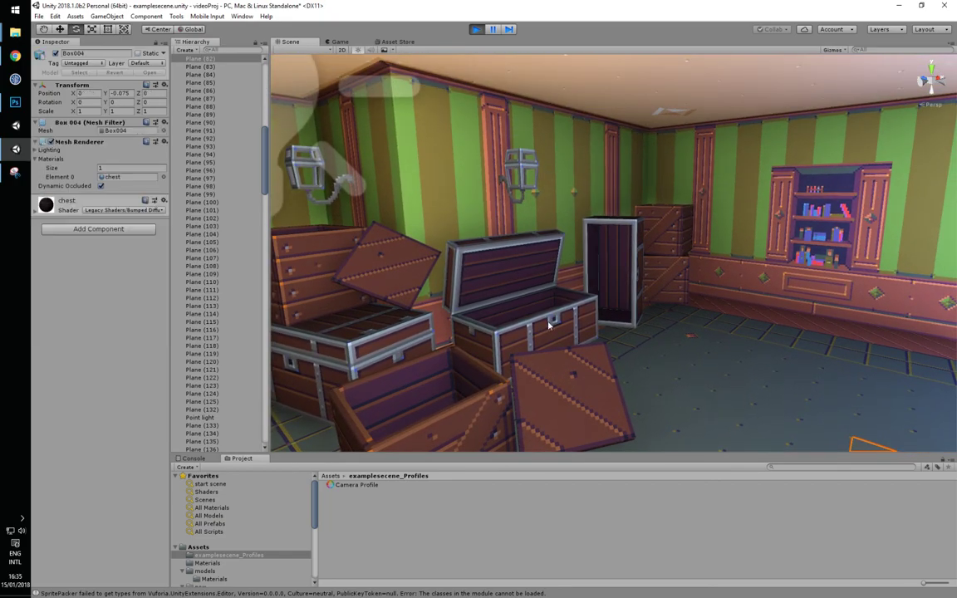
left_click_drag(549, 325, 581, 355)
left_click(488, 375)
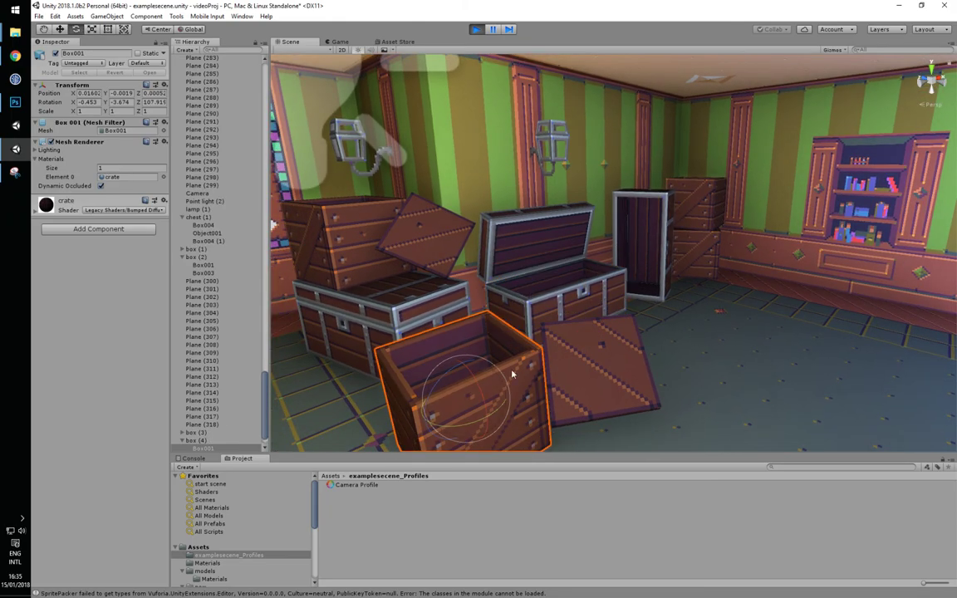
Select the wall lamp above the stacked crates to inspect its mesh and material.
left_click(558, 149)
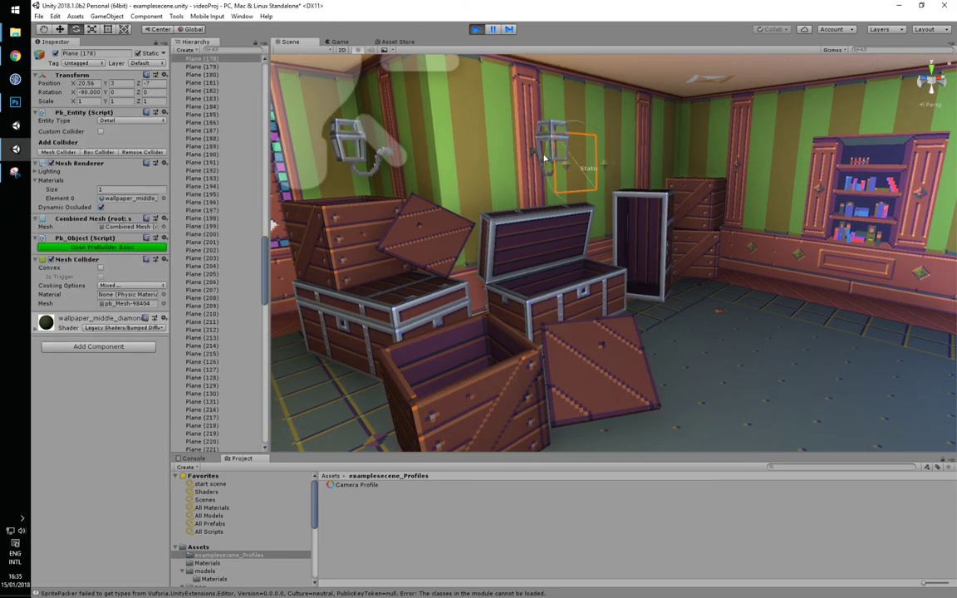
left_click(552, 131)
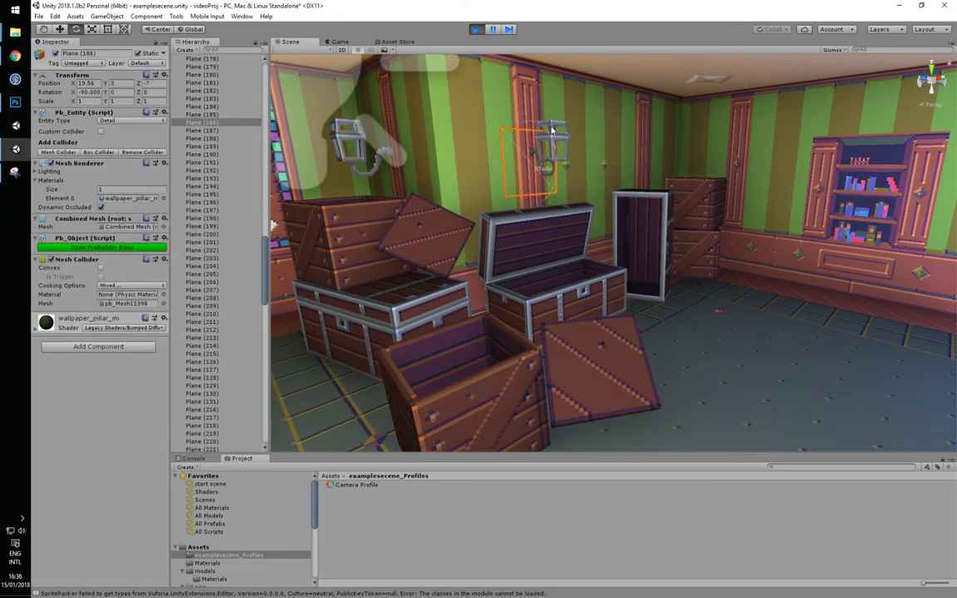
left_click(359, 146)
left_click_drag(385, 175, 356, 176)
left_click(397, 154)
Locate box (4) in the scene hierarchy and select it to highlight the front crate with its lid.
scroll(254, 398, "down", 4)
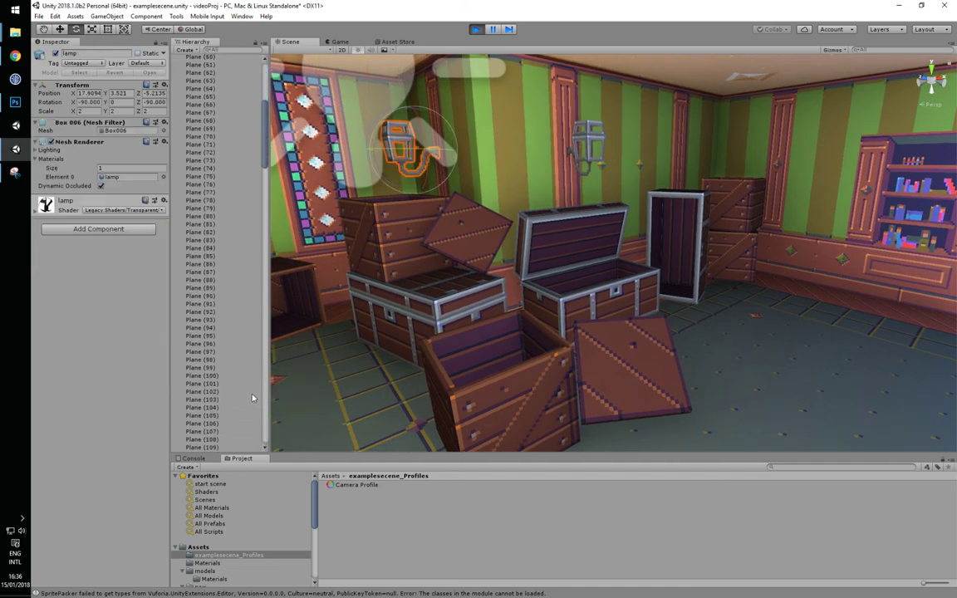
scroll(253, 398, "down", 20)
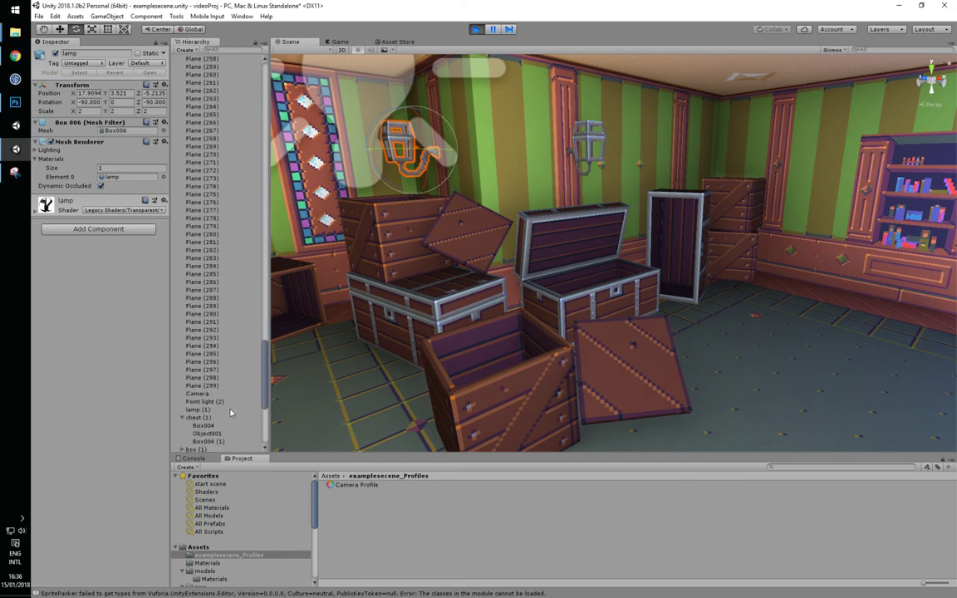
scroll(231, 412, "down", 9)
left_click(220, 416)
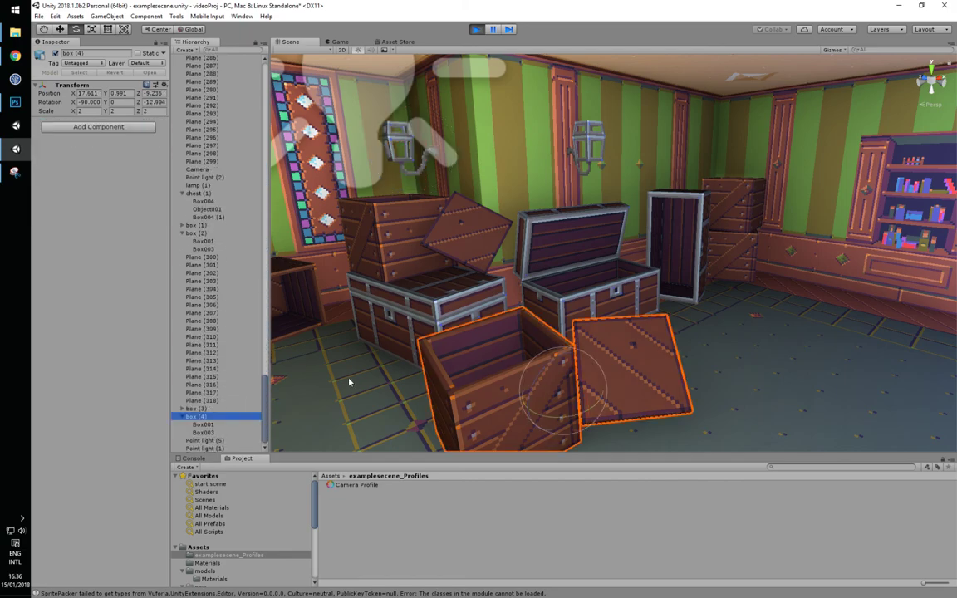
Select lamp (1) in the scene hierarchy and examine it on the wall above the open chest.
scroll(349, 382, "up", 2)
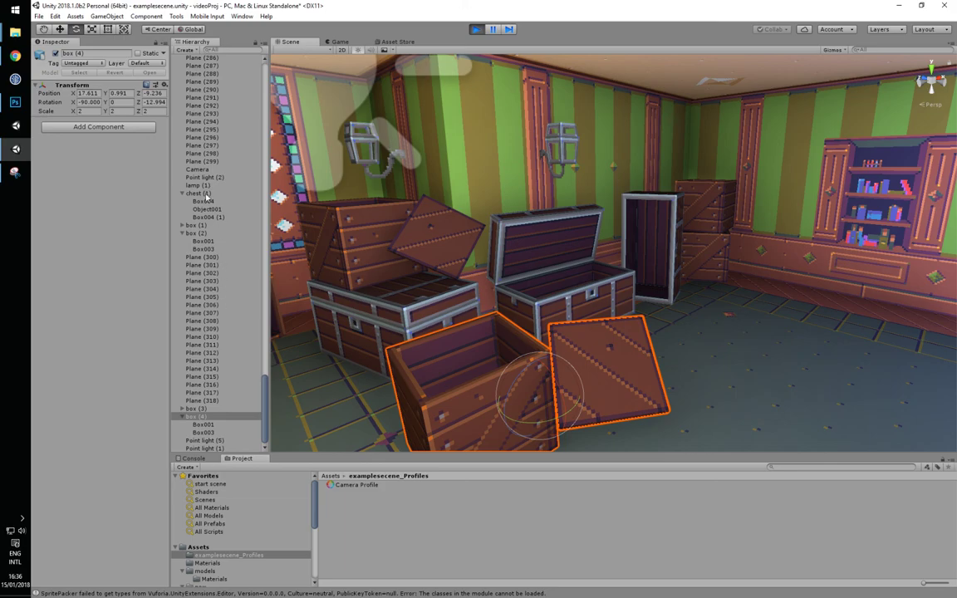
left_click(198, 192)
left_click(193, 184)
key("f")
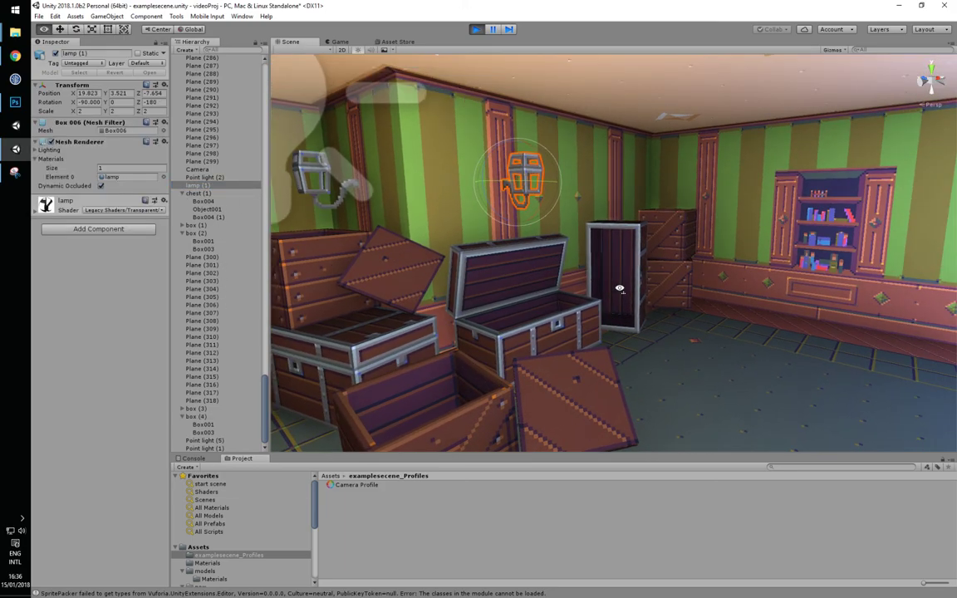
mouse_move(620, 289)
left_mouse_down()
mouse_move(732, 321)
mouse_move(627, 303)
left_mouse_up()
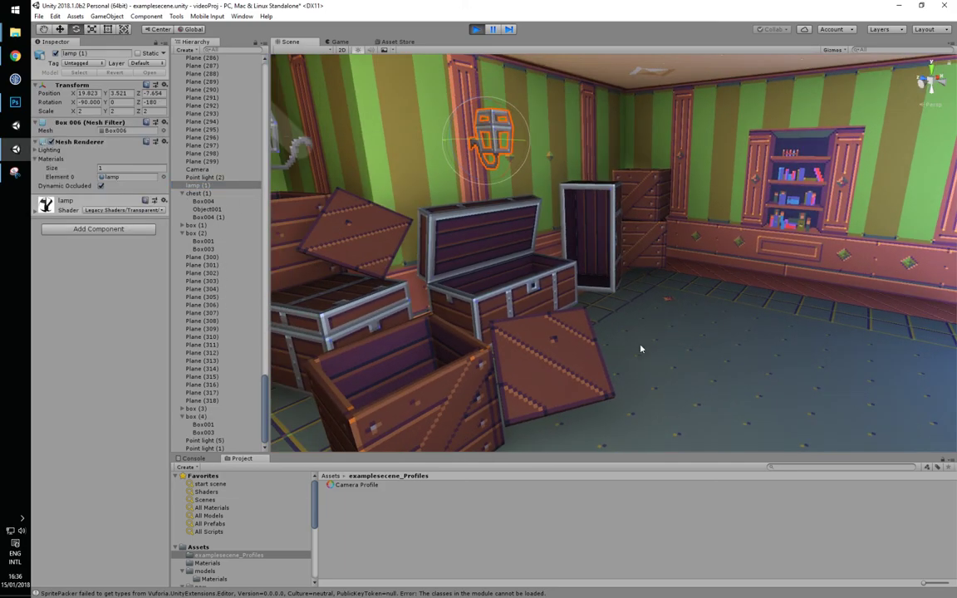